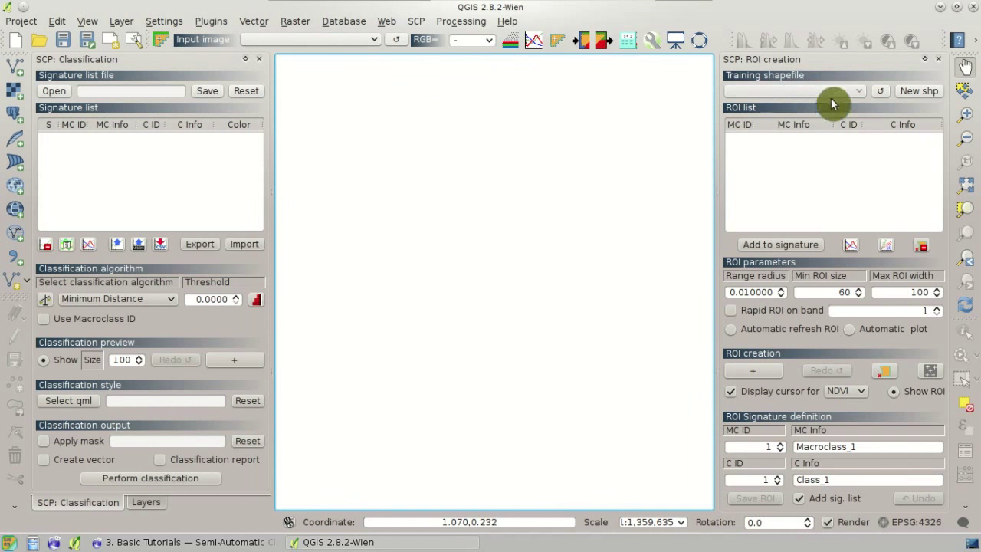
Switch to the tutorial page in Iceweasel and download the image data archive Frascati_sample_image.zip, saving it as a file
{"action": "left_click", "coordinate": [865, 180]}
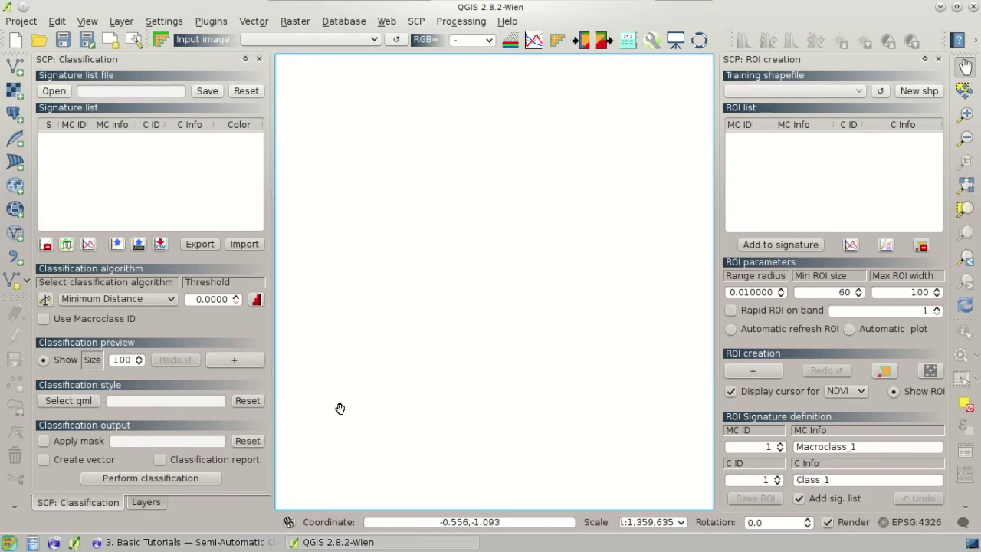
{"action": "left_click", "coordinate": [235, 544]}
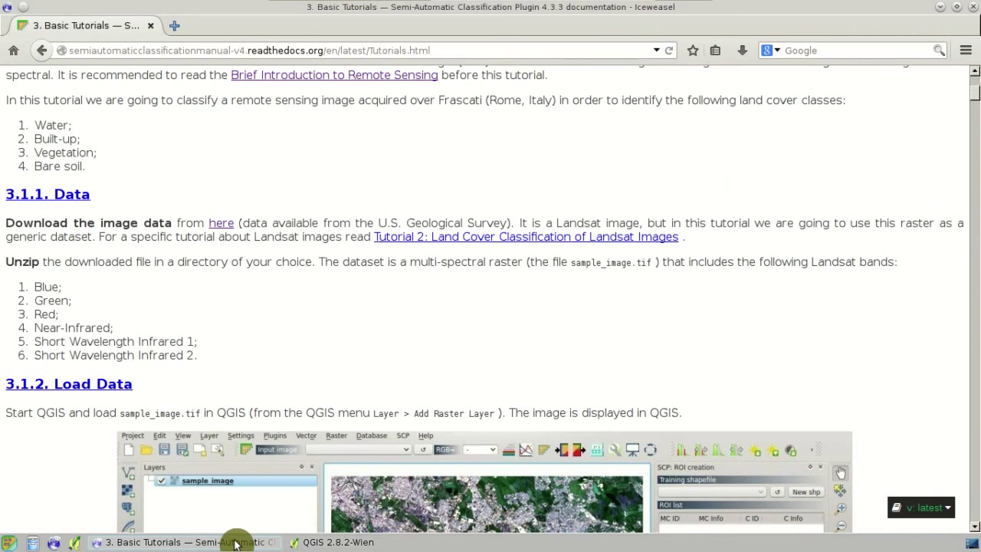
{"action": "left_click", "coordinate": [223, 231]}
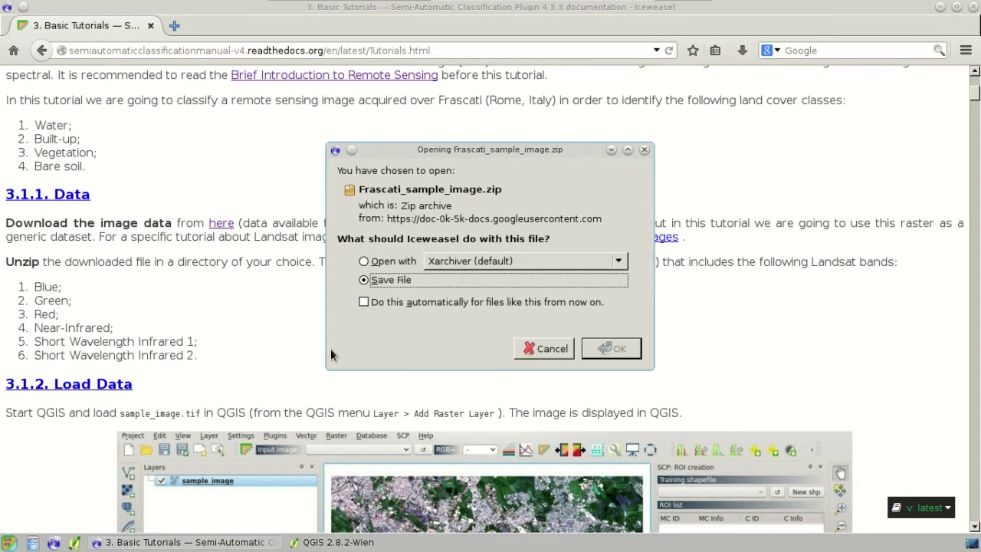
{"action": "left_click", "coordinate": [621, 347]}
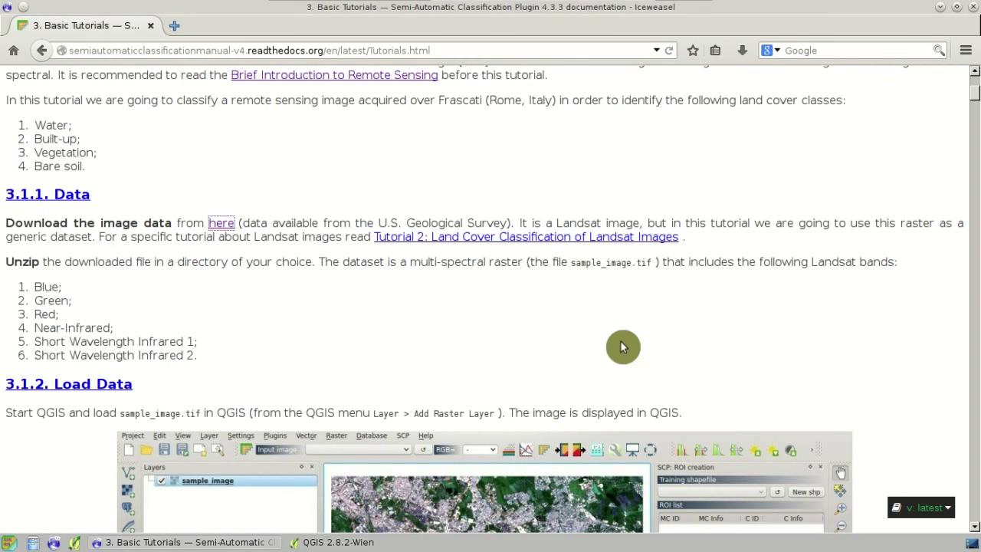
Minimize the open windows and extract the Frascati_sample_image archive directly on the desktop
{"action": "left_click", "coordinate": [228, 539]}
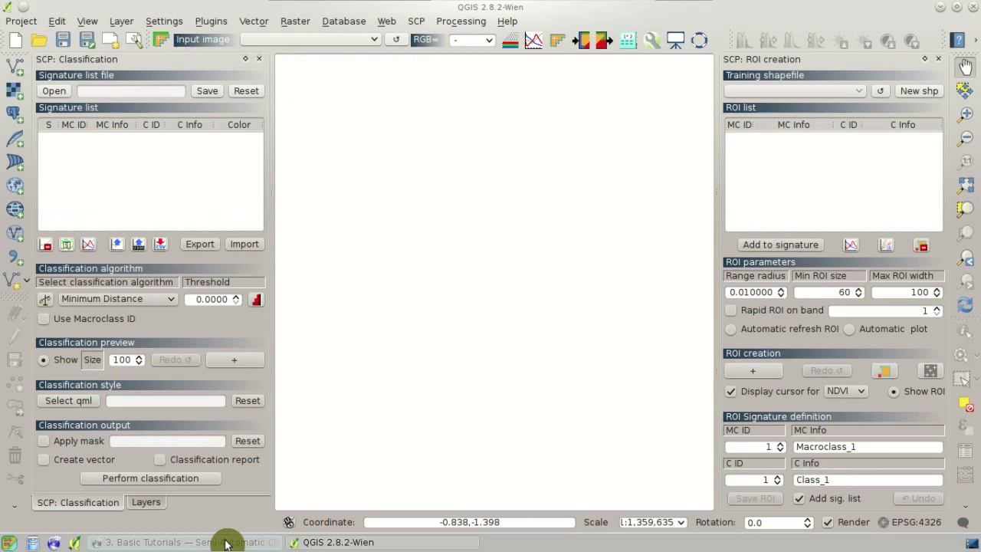
{"action": "left_click", "coordinate": [940, 7]}
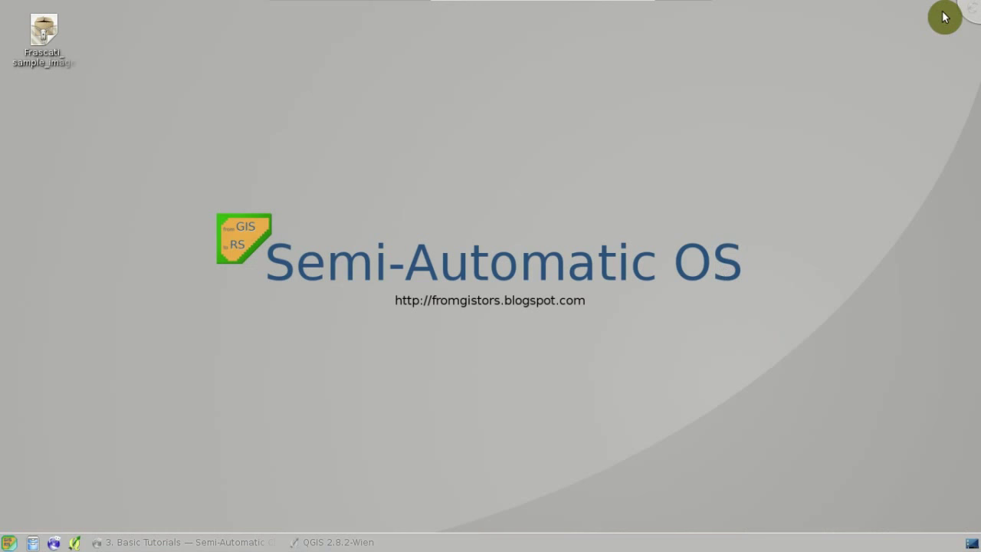
{"action": "right_click", "coordinate": [44, 34]}
{"action": "mouse_move", "coordinate": [141, 186]}
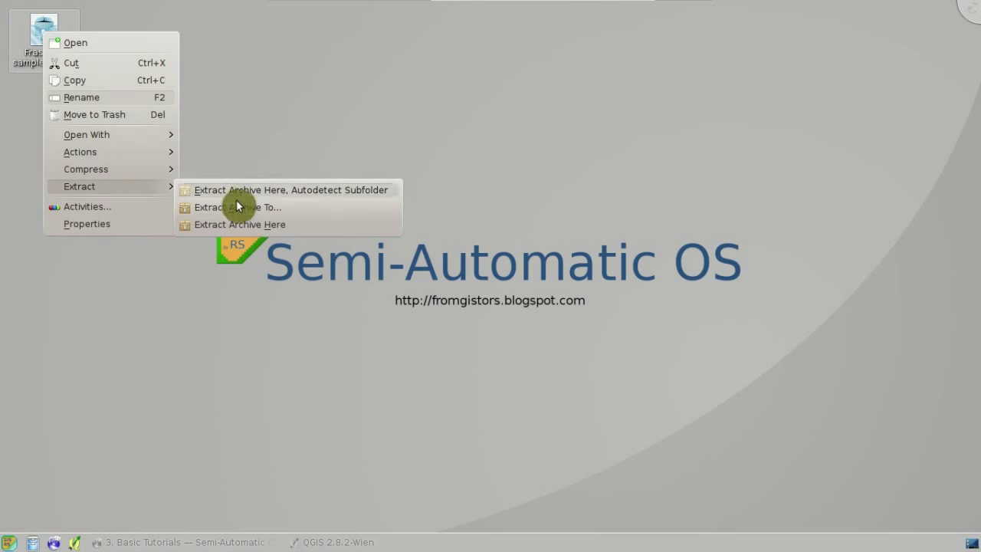
{"action": "left_click", "coordinate": [278, 227]}
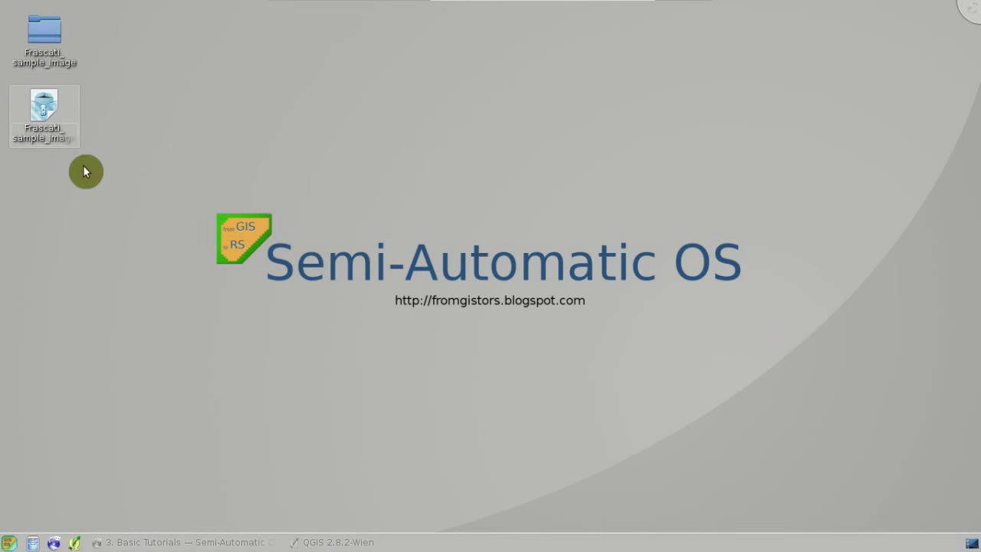
Open the extracted Frascati_sample_image folder and load sample_image.tif into the QGIS map as a raster layer
{"action": "left_click", "coordinate": [43, 35]}
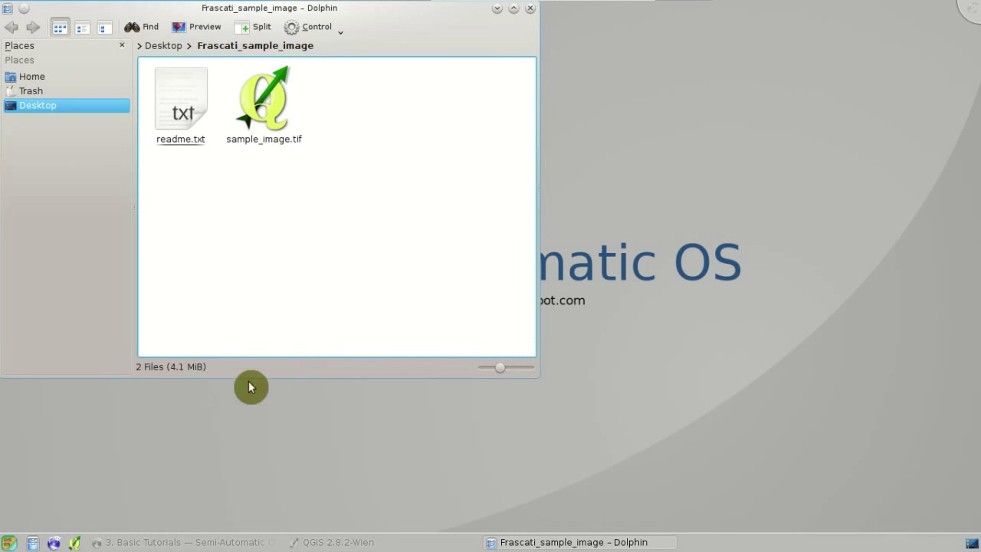
{"action": "left_click", "coordinate": [338, 543]}
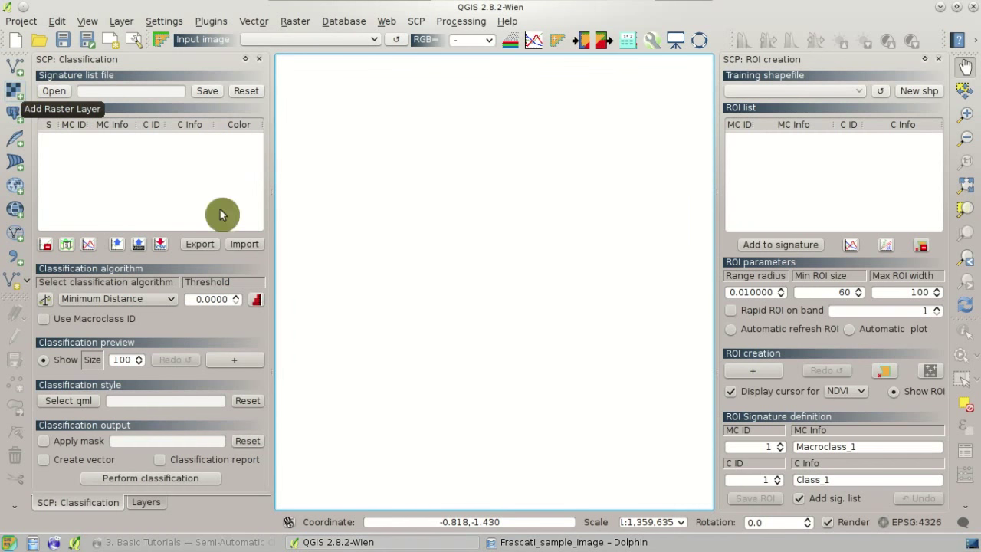
{"action": "left_click", "coordinate": [508, 542]}
{"action": "left_click_drag", "start_coordinate": [263, 104], "coordinate": [609, 214]}
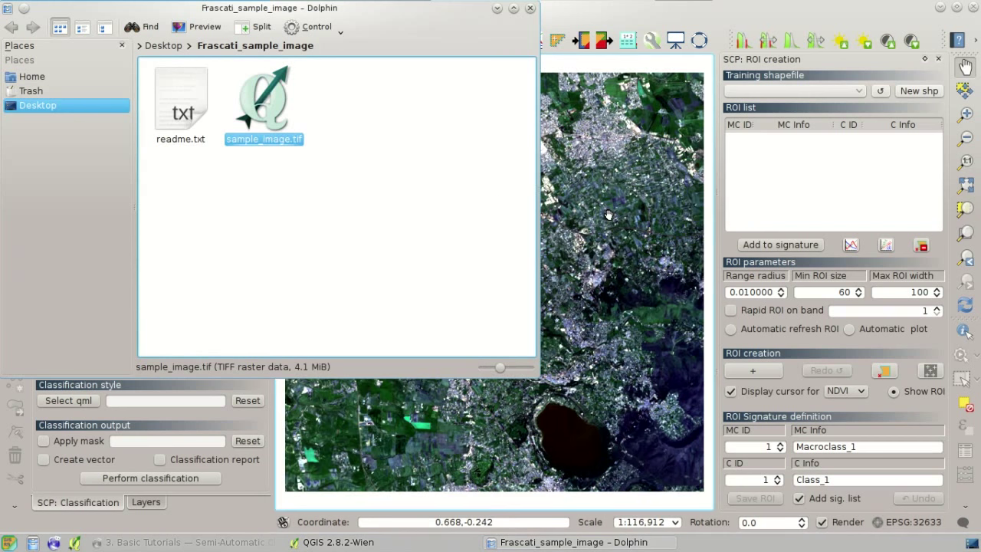
{"action": "left_click", "coordinate": [637, 11]}
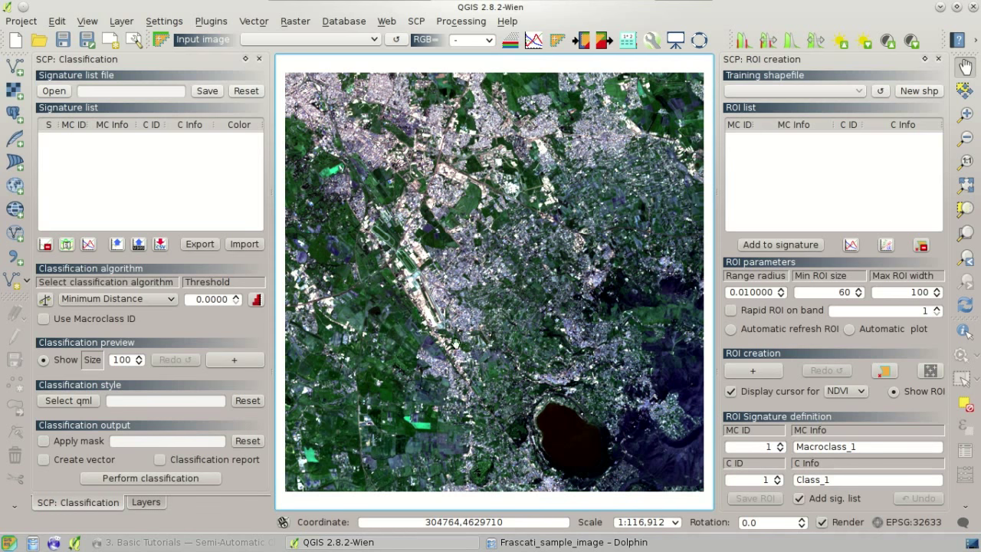
Show the layer list, refresh the plugin's raster list and choose sample_image as the input image
{"action": "left_click", "coordinate": [146, 502]}
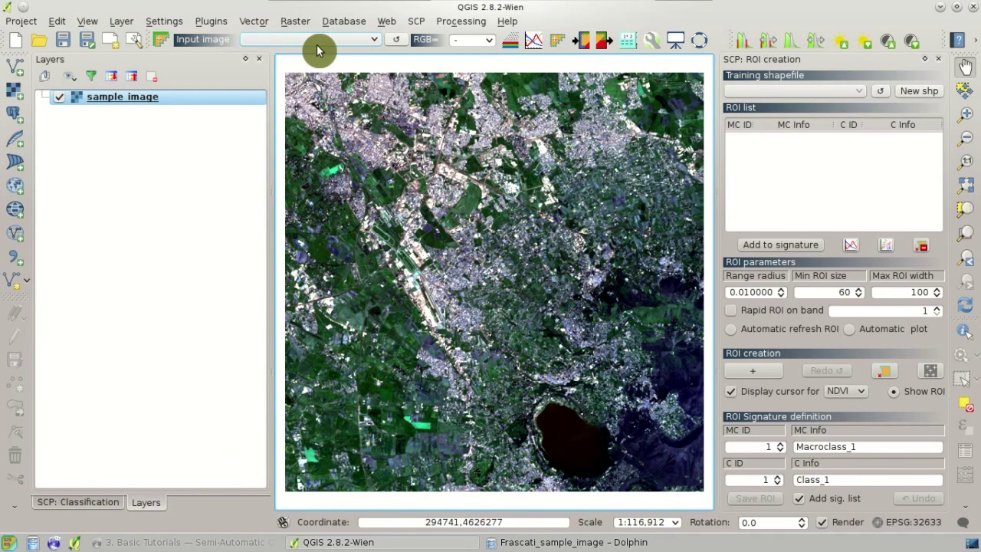
{"action": "left_click", "coordinate": [341, 40]}
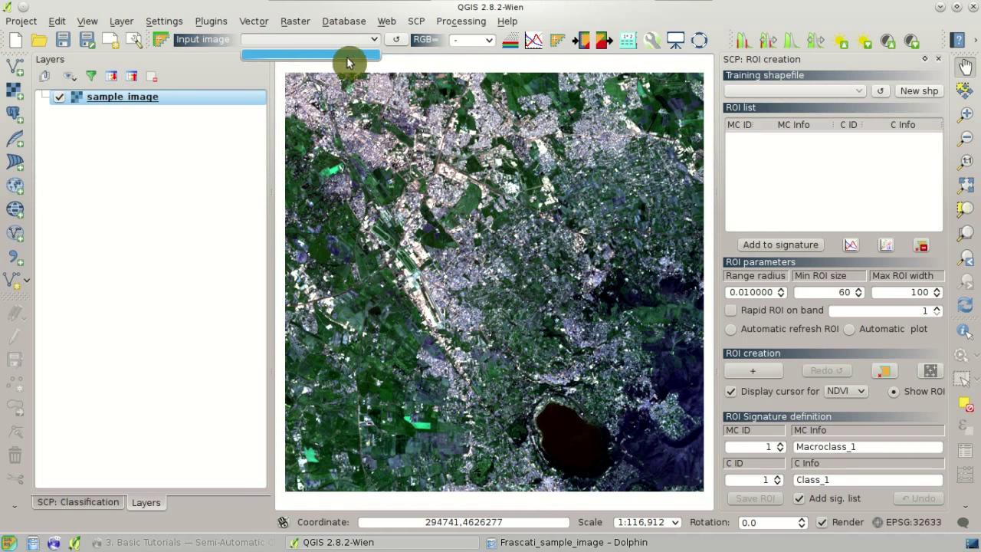
{"action": "left_click", "coordinate": [391, 50]}
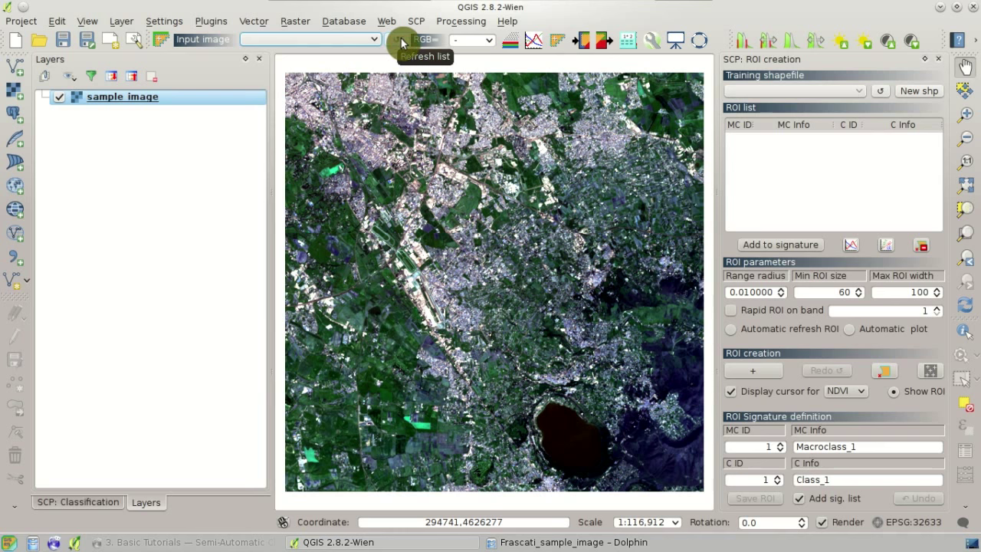
{"action": "left_click", "coordinate": [402, 40]}
{"action": "left_click", "coordinate": [375, 40]}
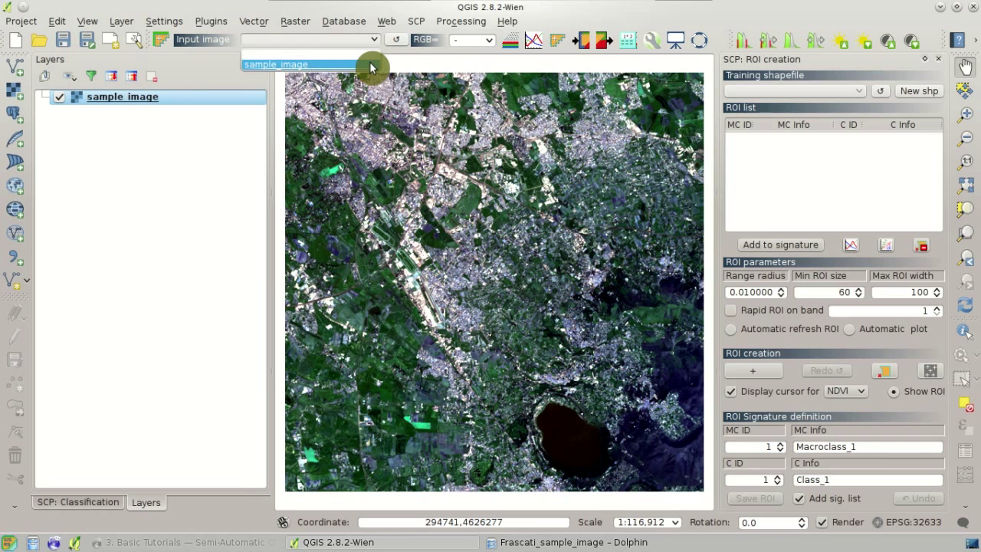
{"action": "left_click", "coordinate": [370, 66]}
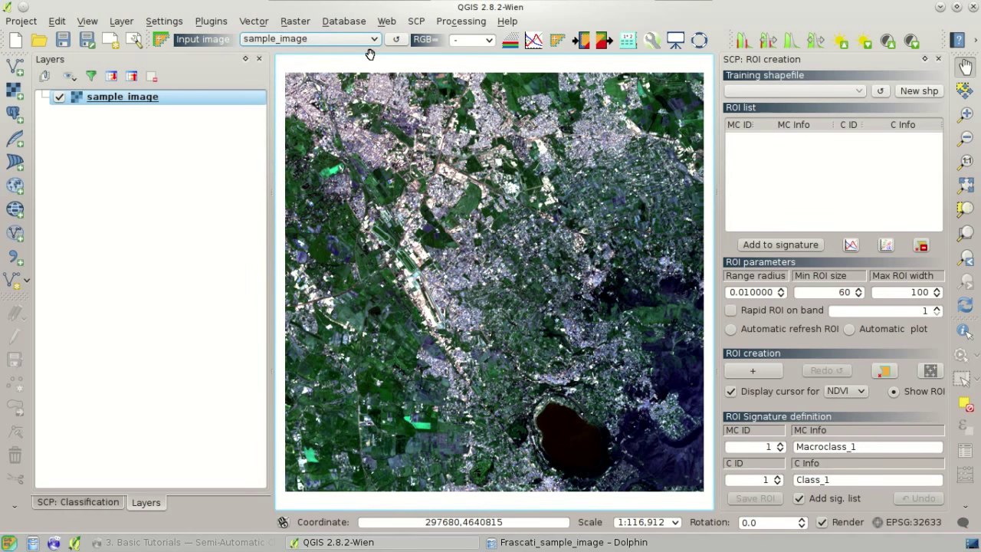
Review the band set definition of sample_image, checking its band names and center wavelengths
{"action": "left_click", "coordinate": [507, 46]}
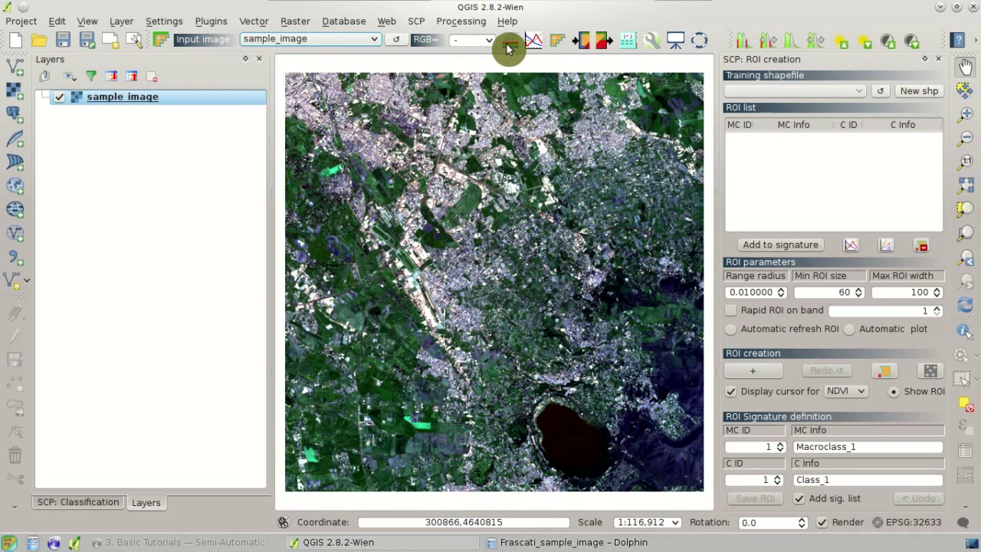
{"action": "left_click", "coordinate": [508, 46]}
{"action": "left_click_drag", "start_coordinate": [572, 133], "coordinate": [374, 57]}
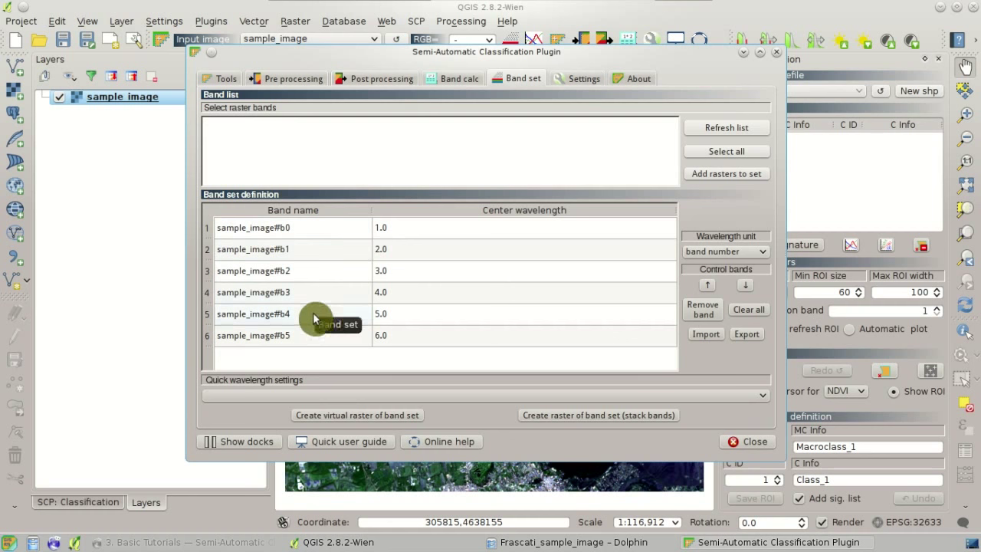
{"action": "left_click", "coordinate": [747, 441]}
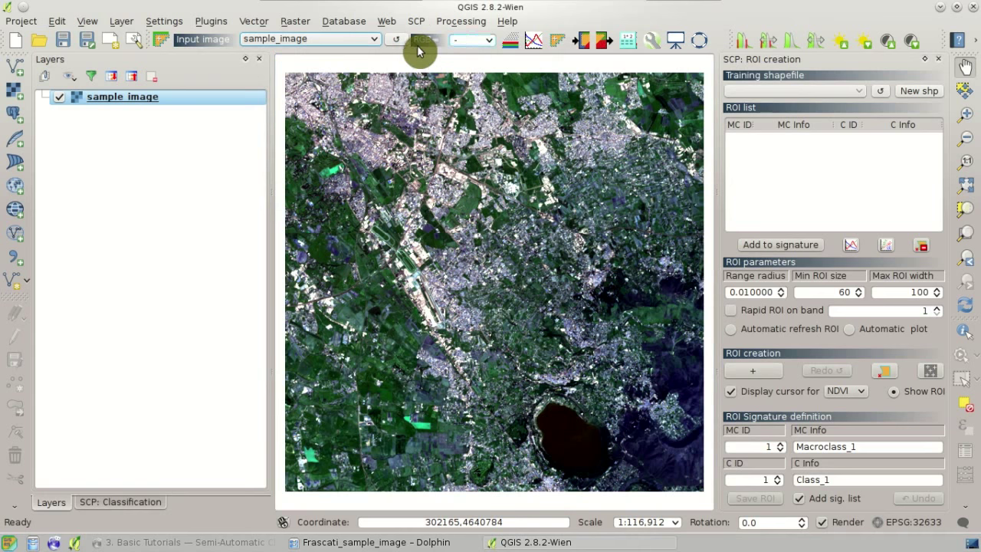
Compare the 3-2-1 and 4-3-2 RGB color composites of the input image, leaving it displayed as 4-3-2
{"action": "left_click", "coordinate": [487, 44]}
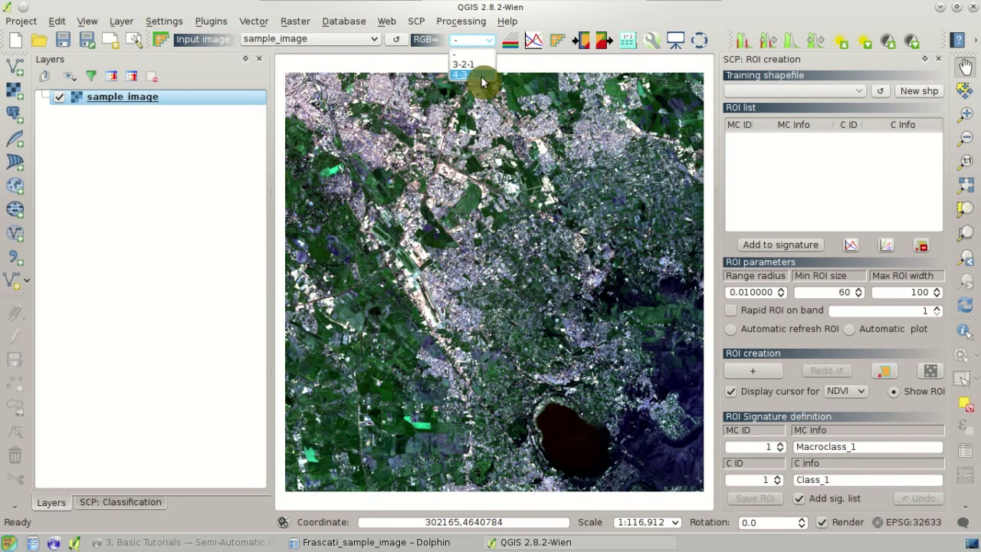
{"action": "left_click", "coordinate": [480, 66]}
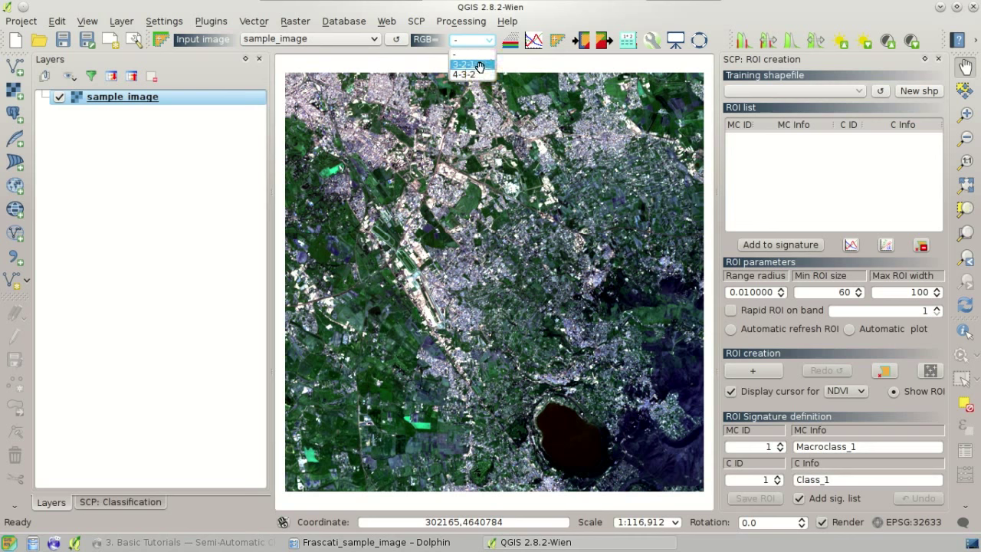
{"action": "left_click", "coordinate": [480, 43]}
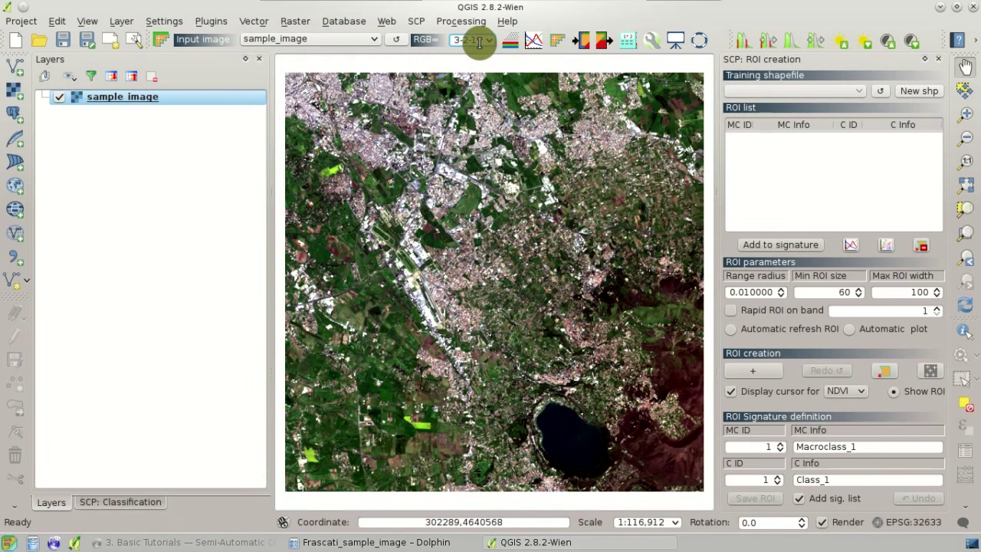
{"action": "left_click", "coordinate": [486, 78]}
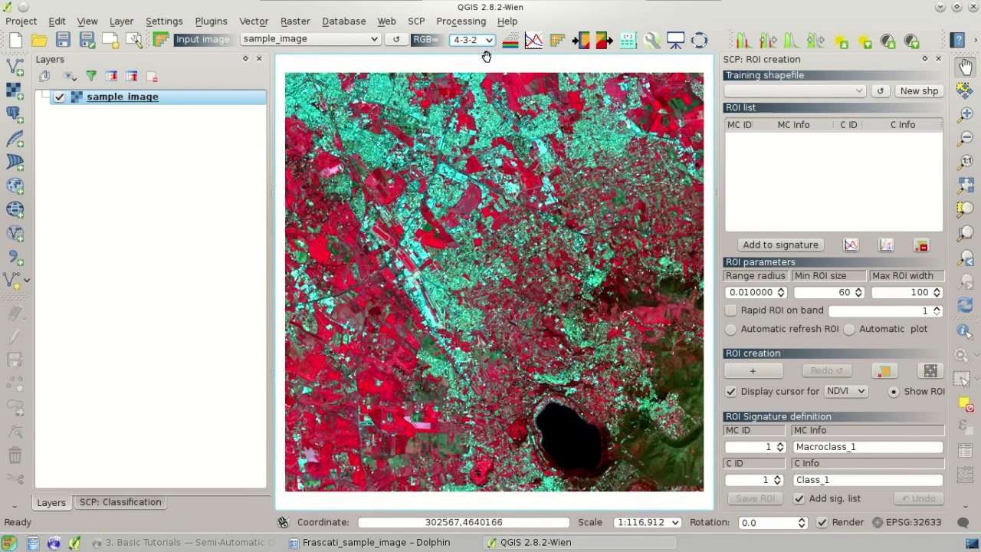
{"action": "left_click", "coordinate": [478, 40]}
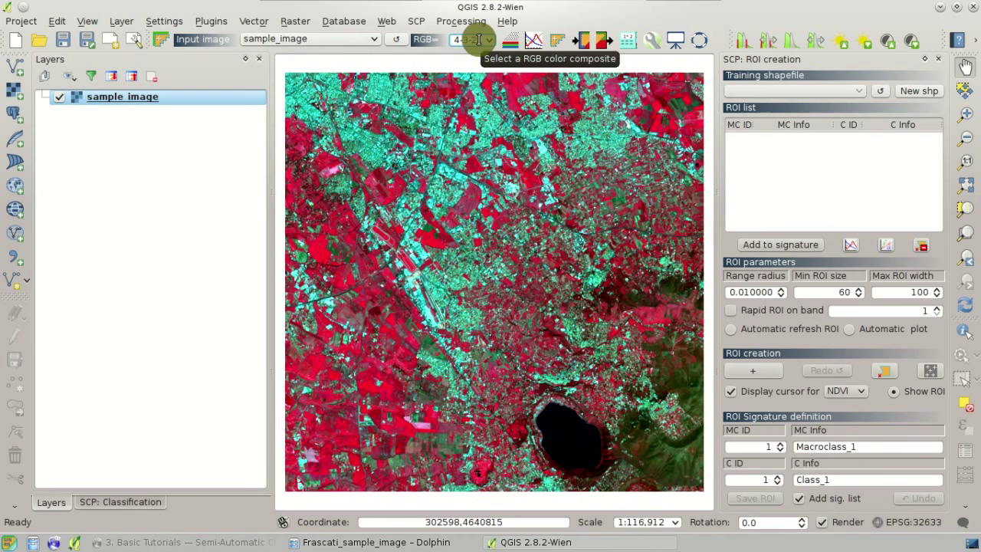
{"action": "scroll", "coordinate": [478, 39], "scroll_direction": "up", "scroll_amount": 1}
{"action": "scroll", "coordinate": [478, 40], "scroll_direction": "down", "scroll_amount": 1}
{"action": "scroll", "coordinate": [478, 39], "scroll_direction": "up", "scroll_amount": 1}
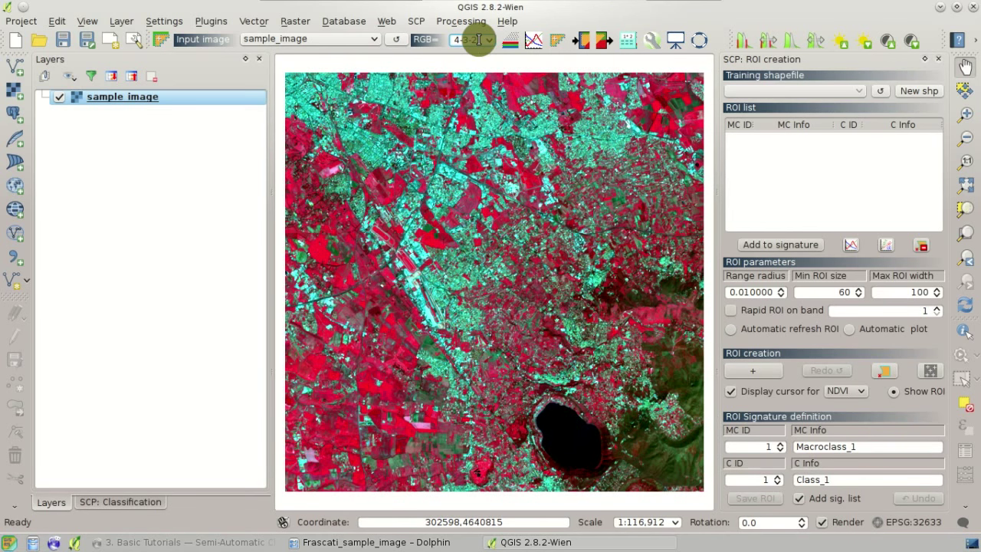
{"action": "scroll", "coordinate": [478, 40], "scroll_direction": "down", "scroll_amount": 1}
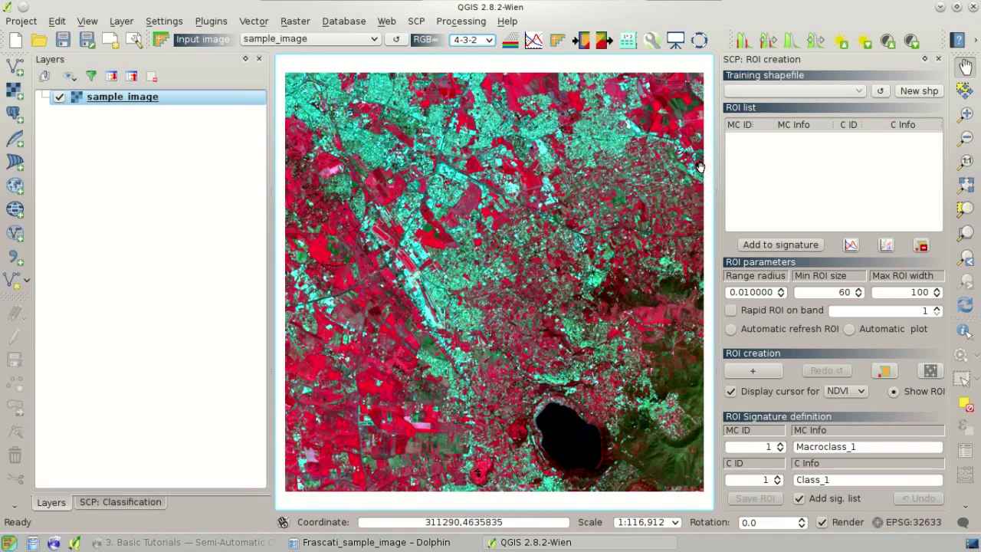
Create a new training shapefile named ROI, saved in a new folder called ROI on the Desktop
{"action": "left_click", "coordinate": [923, 93]}
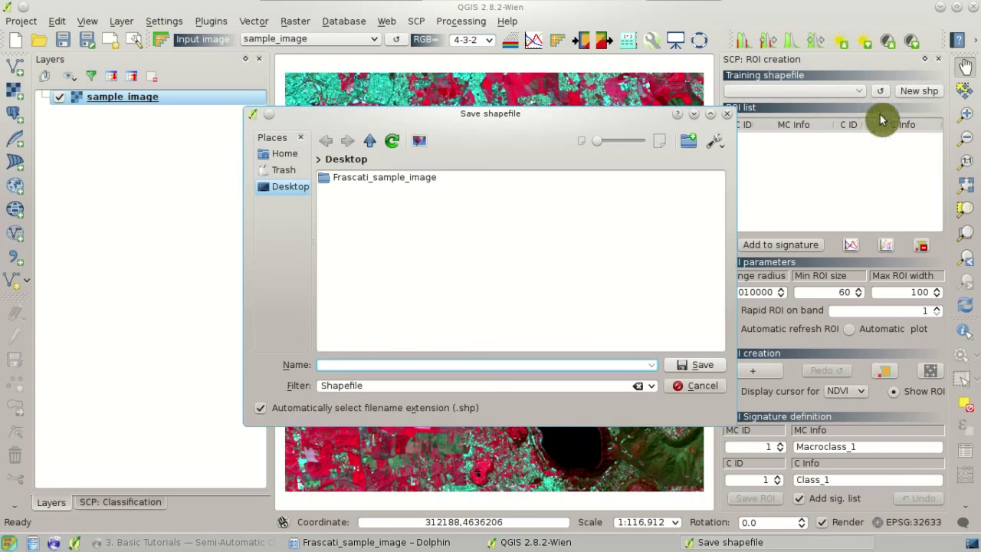
{"action": "left_click", "coordinate": [687, 147]}
{"action": "type", "text": "ROI"}
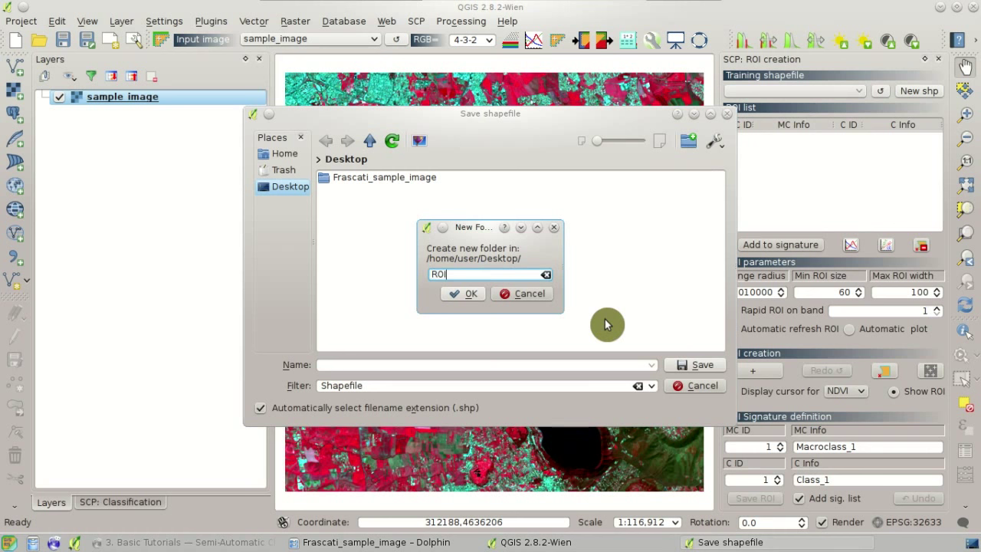
{"action": "left_click", "coordinate": [467, 298]}
{"action": "left_click", "coordinate": [392, 364]}
{"action": "type", "text": "ROI"}
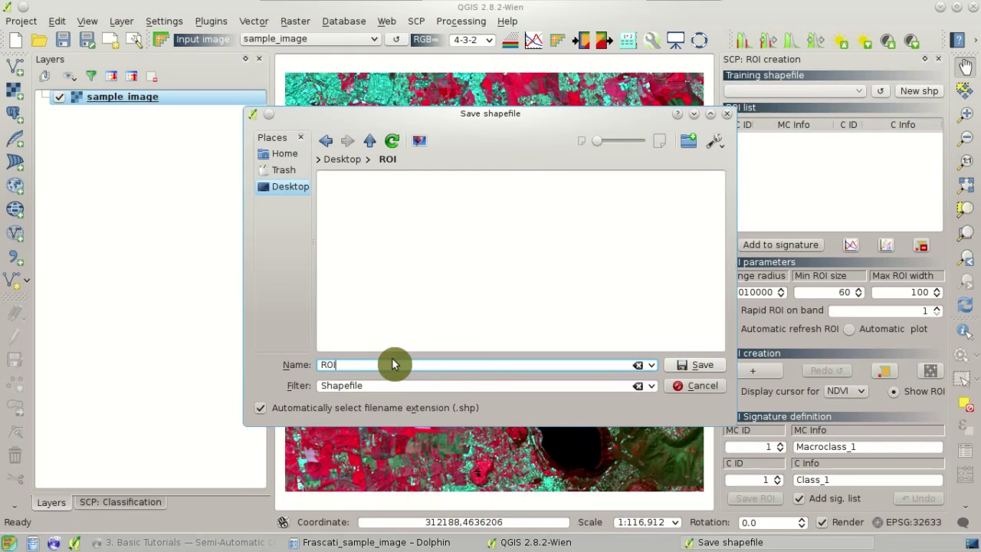
{"action": "left_click", "coordinate": [686, 370]}
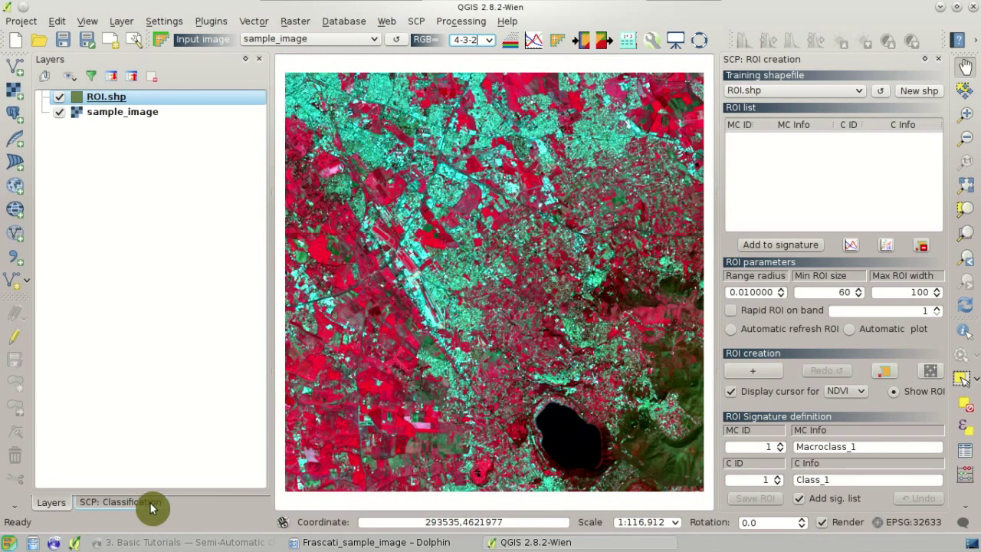
Inspect the fields in the attribute table of the ROI.shp layer and return to the SCP classification settings
{"action": "right_click", "coordinate": [108, 103]}
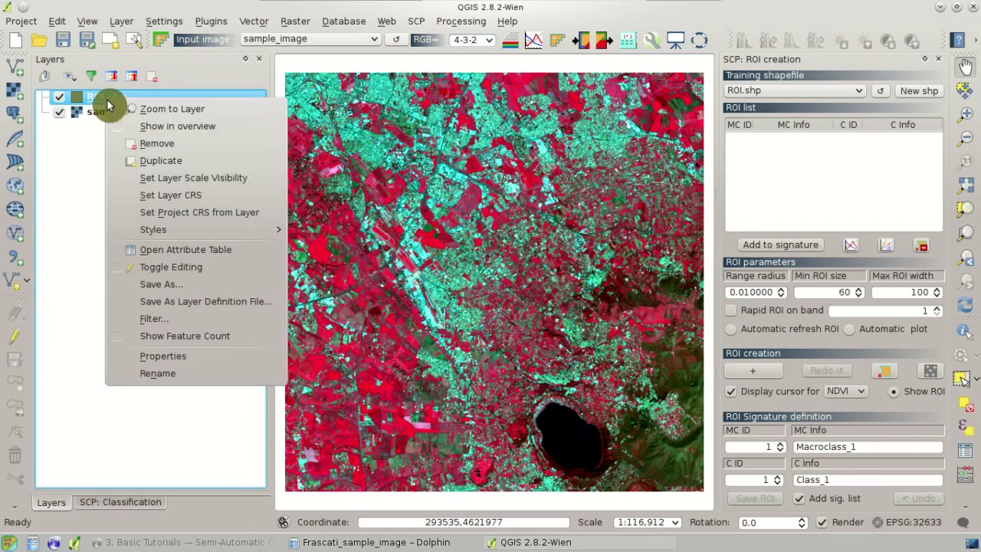
{"action": "left_click", "coordinate": [180, 247]}
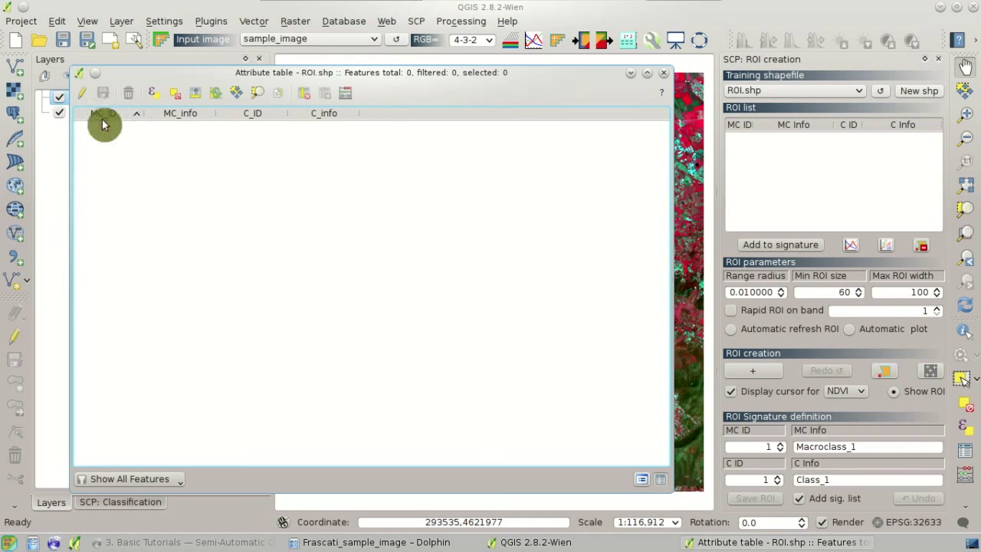
{"action": "left_click", "coordinate": [664, 72]}
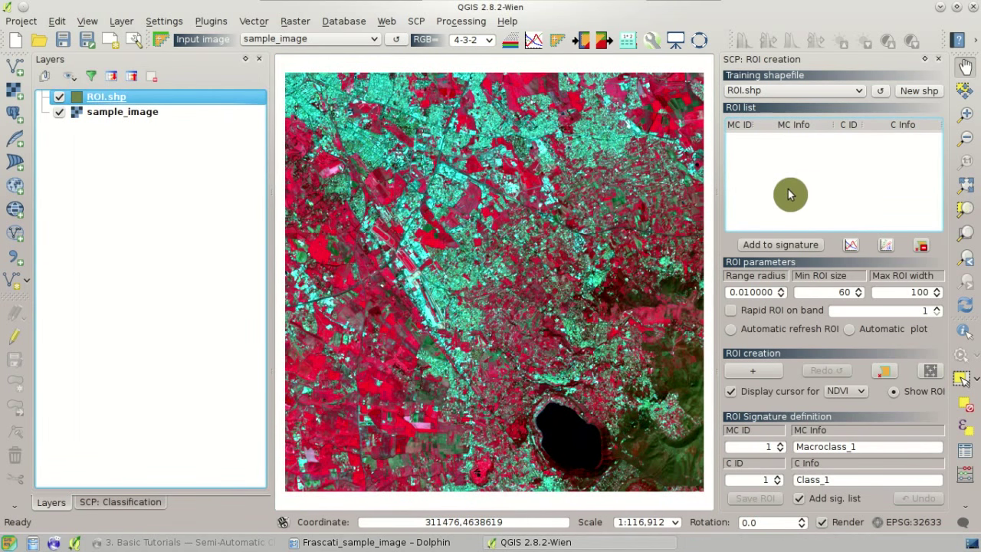
{"action": "left_click", "coordinate": [111, 503]}
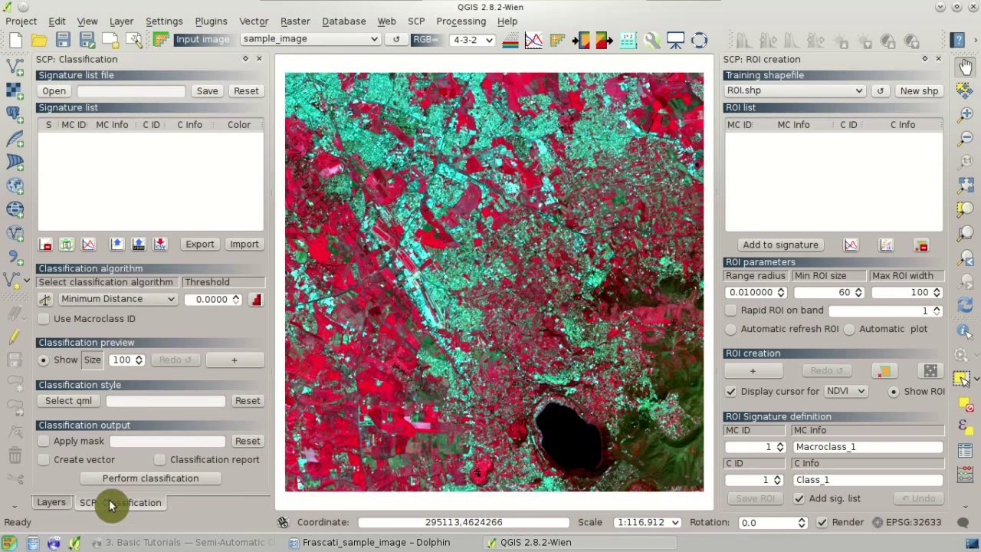
Save the signature list as SIG in XML format, inside a new folder called SIG on the Desktop
{"action": "left_click", "coordinate": [198, 193]}
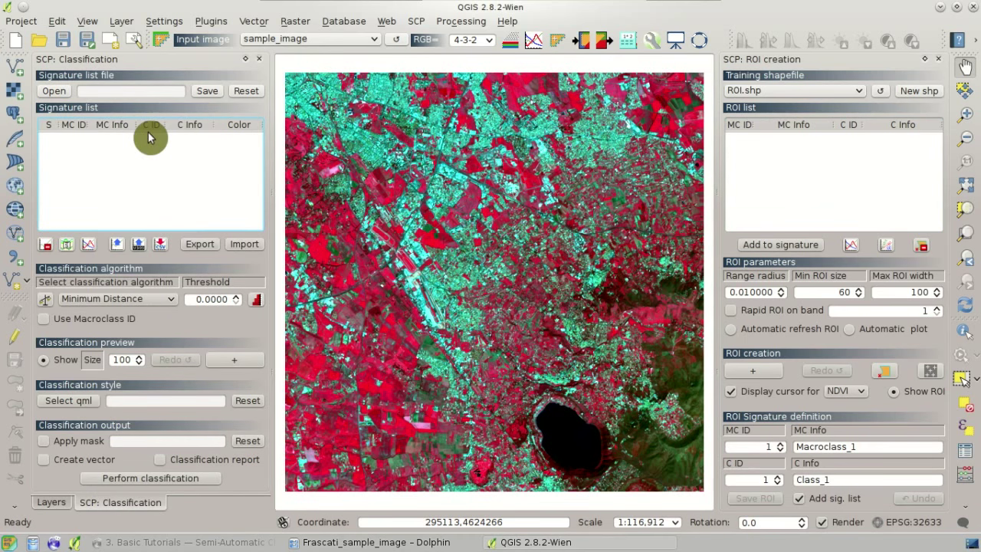
{"action": "left_click", "coordinate": [211, 92]}
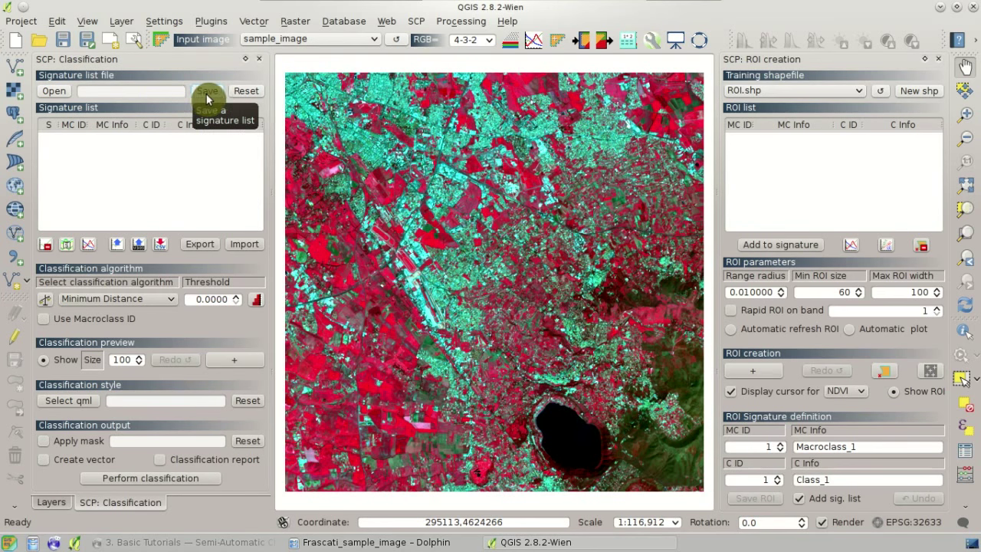
{"action": "left_click", "coordinate": [207, 96]}
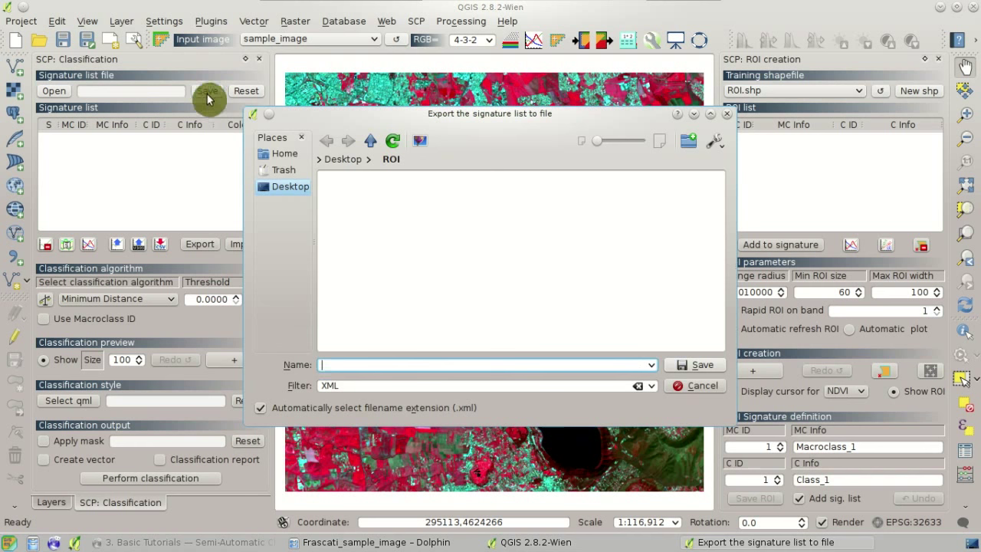
{"action": "left_click", "coordinate": [355, 166]}
{"action": "left_click", "coordinate": [688, 146]}
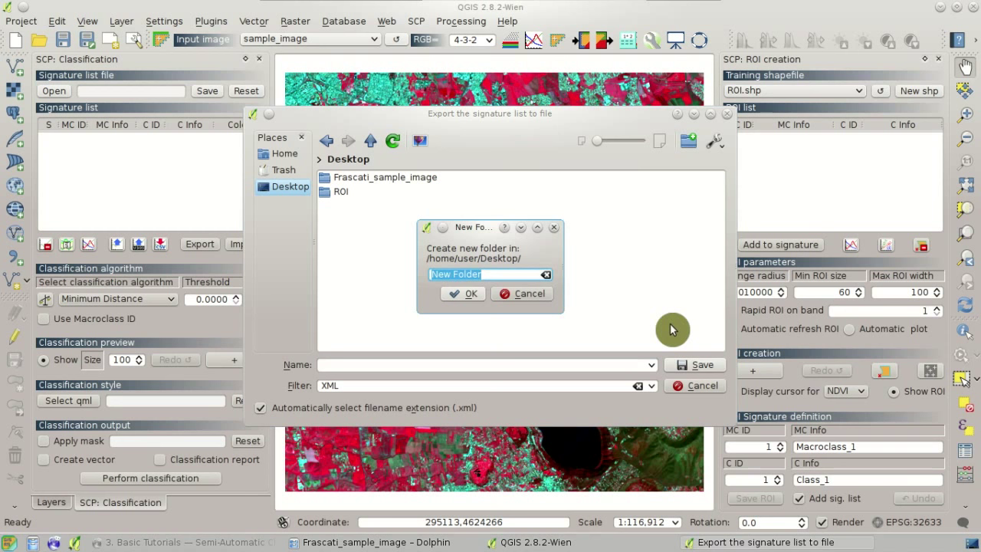
{"action": "type", "text": "SiG"}
{"action": "left_click", "coordinate": [464, 294]}
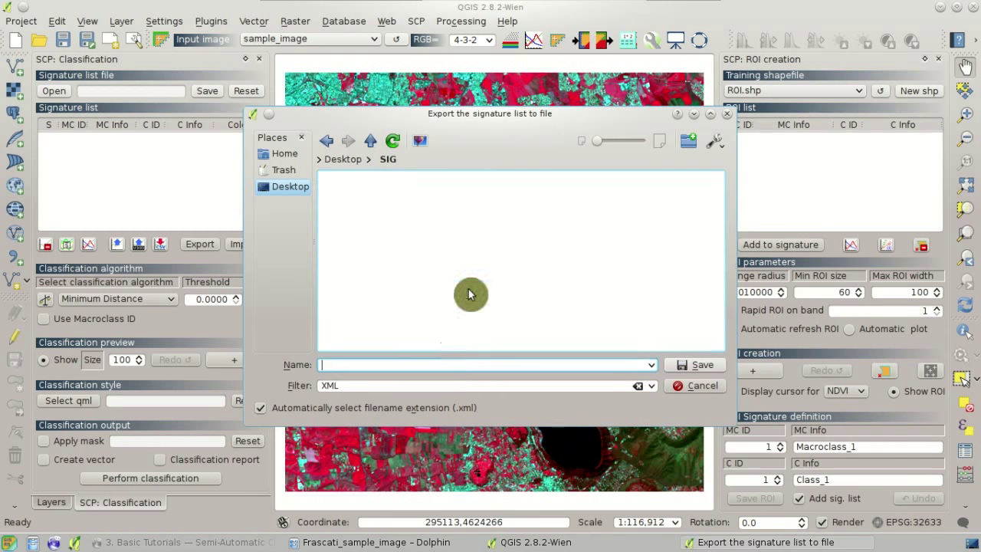
{"action": "left_click", "coordinate": [450, 365]}
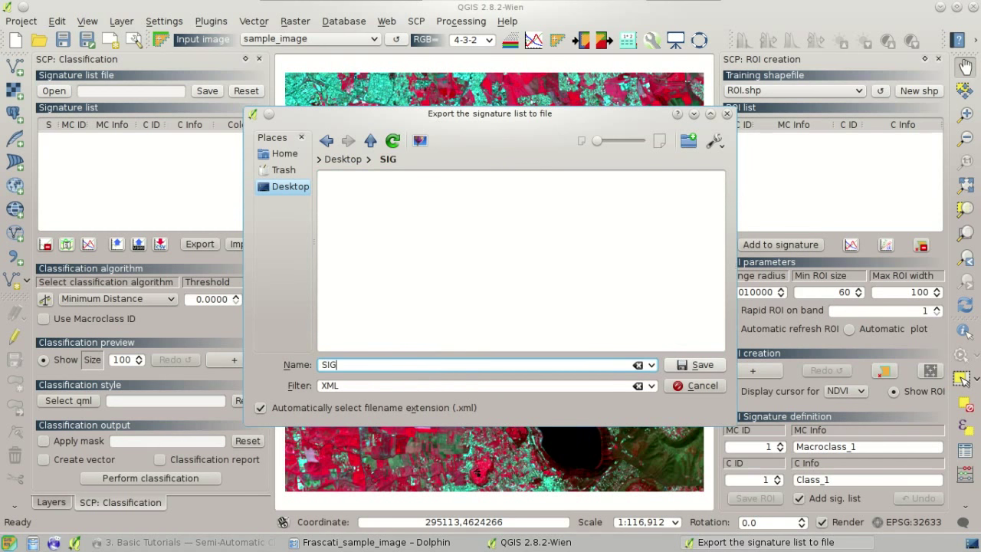
{"action": "left_click", "coordinate": [706, 366]}
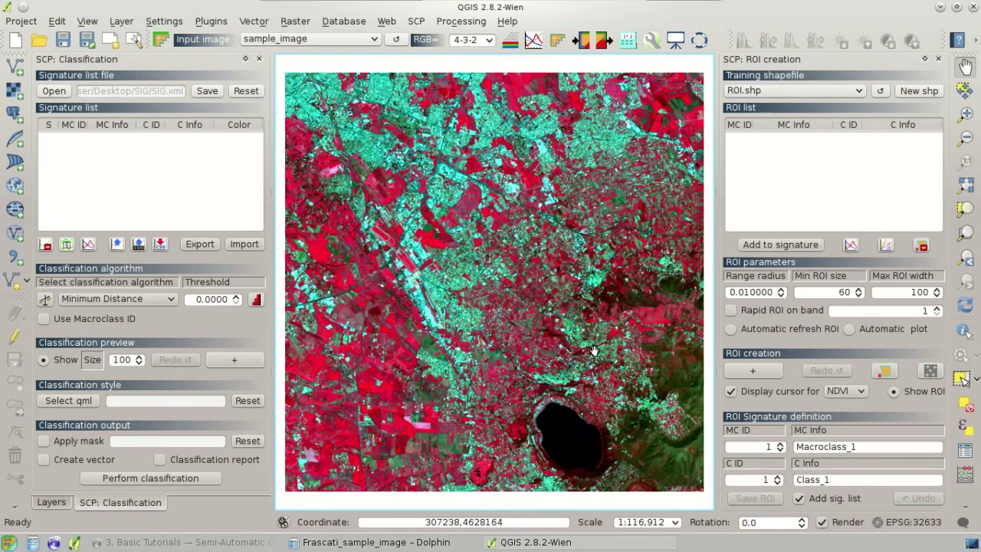
Draw a manual ROI polygon with six vertices inside the dark lake, keeping it clear of the shoreline
{"action": "left_click", "coordinate": [891, 224]}
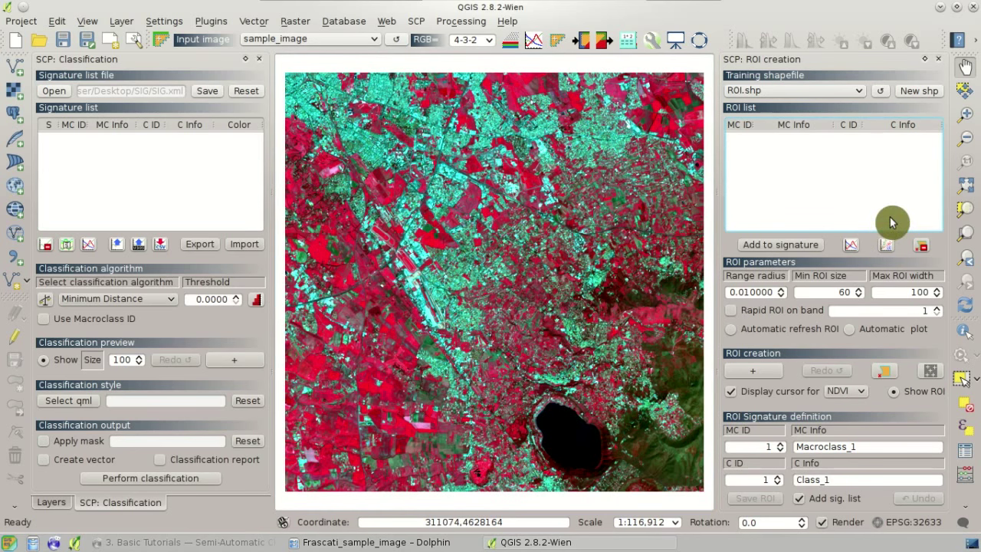
{"action": "left_click", "coordinate": [965, 115]}
{"action": "left_click_drag", "start_coordinate": [533, 397], "coordinate": [614, 471]}
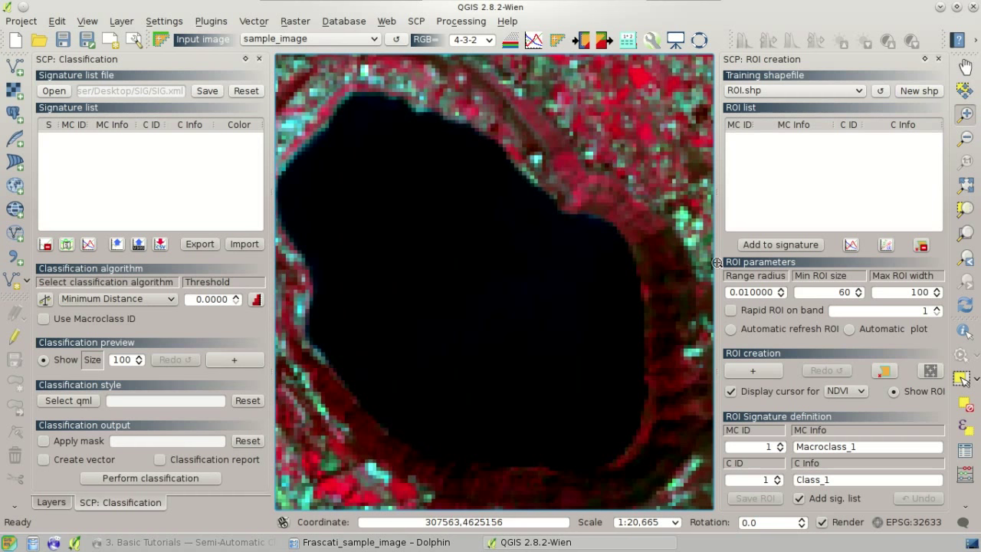
{"action": "left_click", "coordinate": [885, 372]}
{"action": "left_click", "coordinate": [343, 322]}
{"action": "left_click", "coordinate": [538, 409]}
{"action": "left_click", "coordinate": [571, 324]}
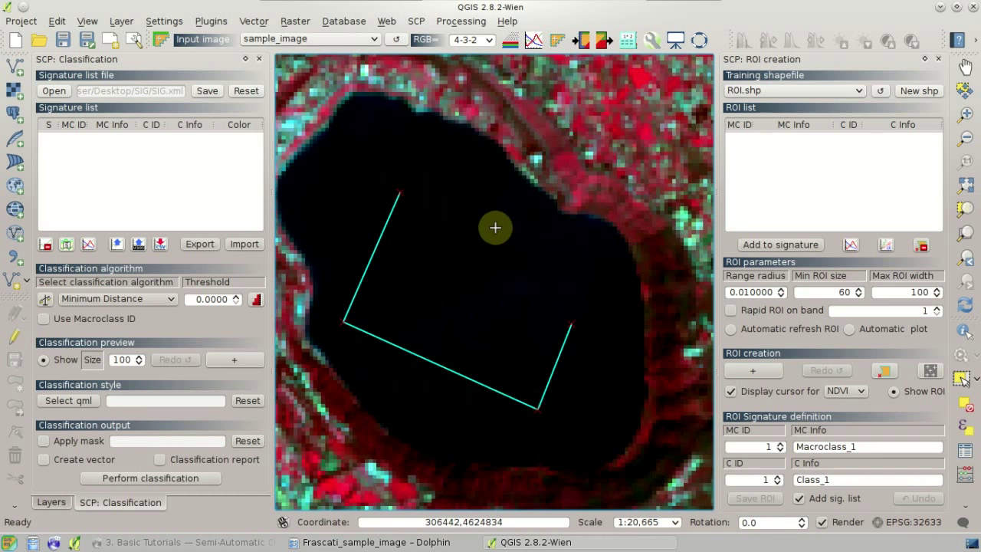
{"action": "left_click", "coordinate": [509, 206]}
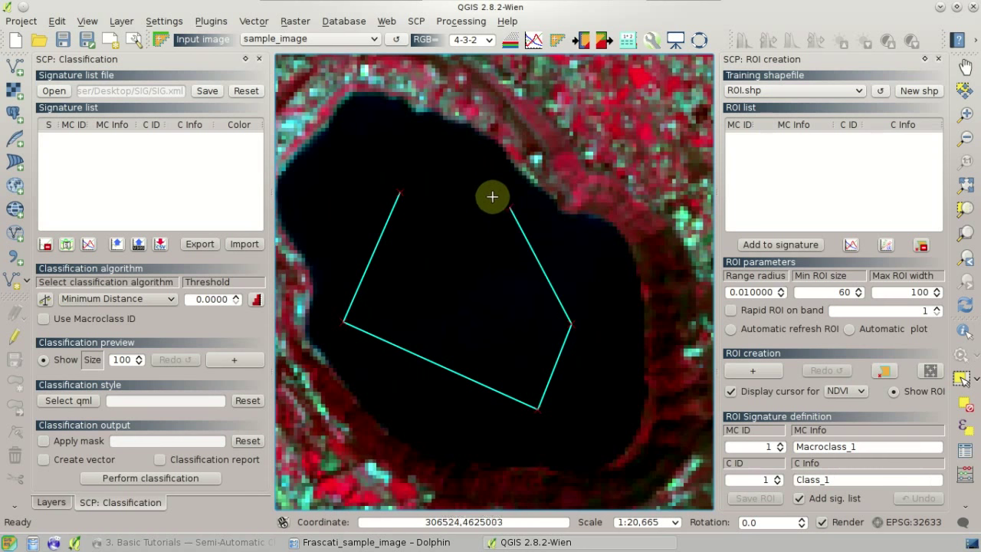
{"action": "right_click", "coordinate": [454, 180]}
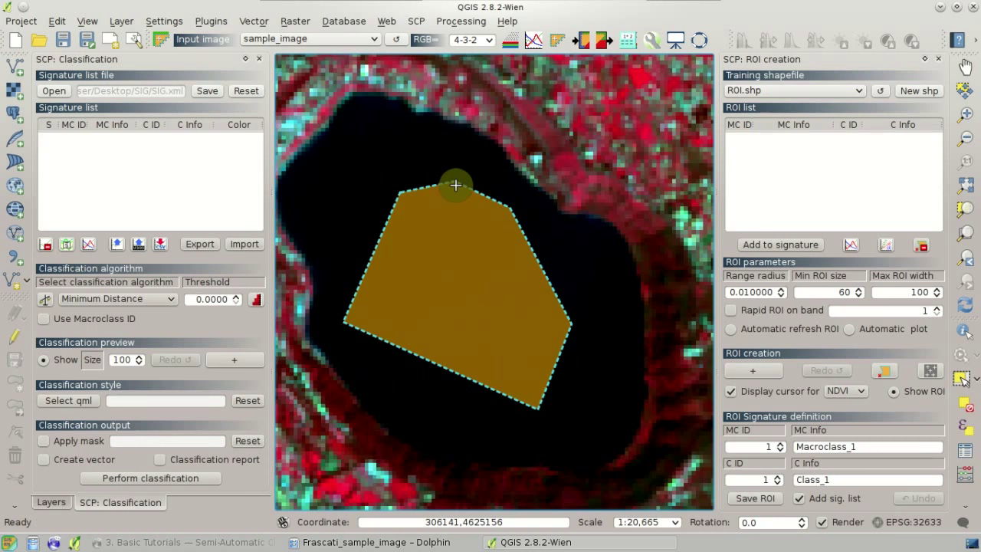
Toggle the display of the temporary lake ROI to compare it with the underlying image, leaving it shown
{"action": "left_click", "coordinate": [904, 395]}
{"action": "left_click", "coordinate": [906, 397]}
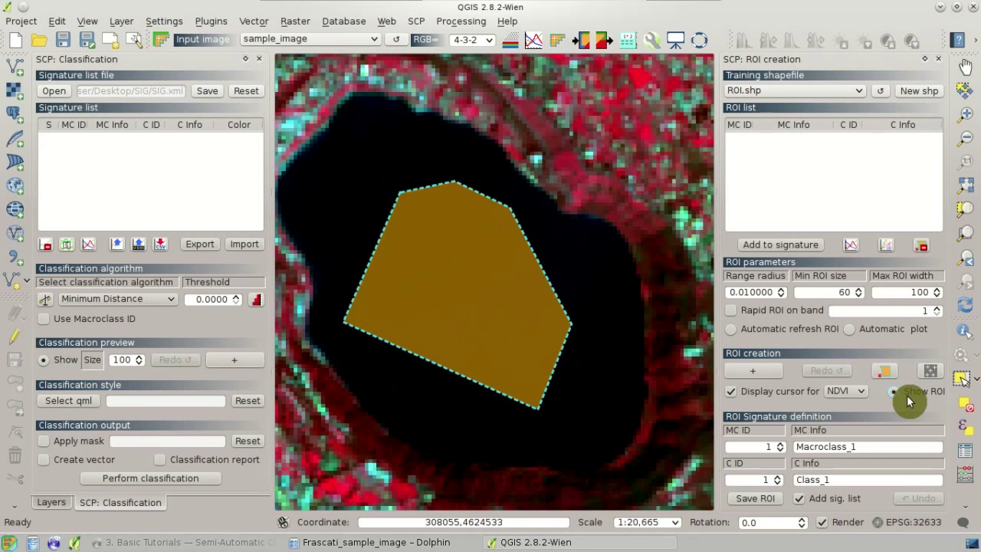
{"action": "left_click", "coordinate": [908, 402]}
{"action": "left_click", "coordinate": [908, 401]}
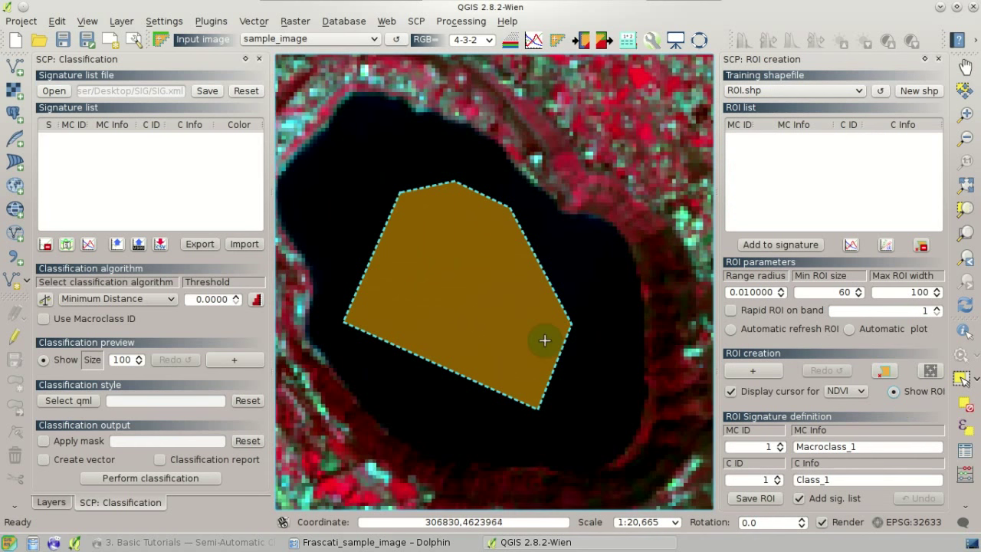
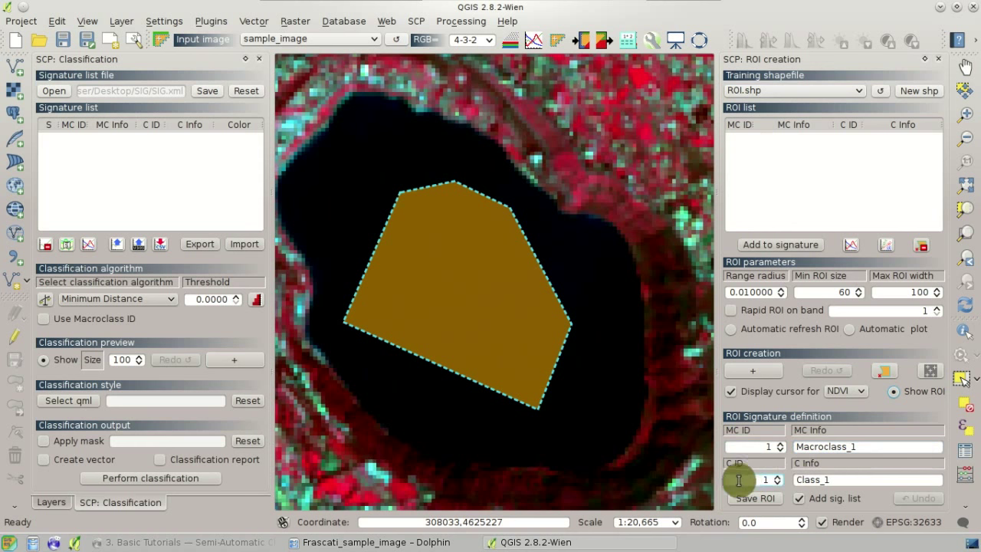
Define the lake ROI as macroclass Water and class Lake, and save it with its spectral signature added to the signature list
{"action": "left_click", "coordinate": [809, 478]}
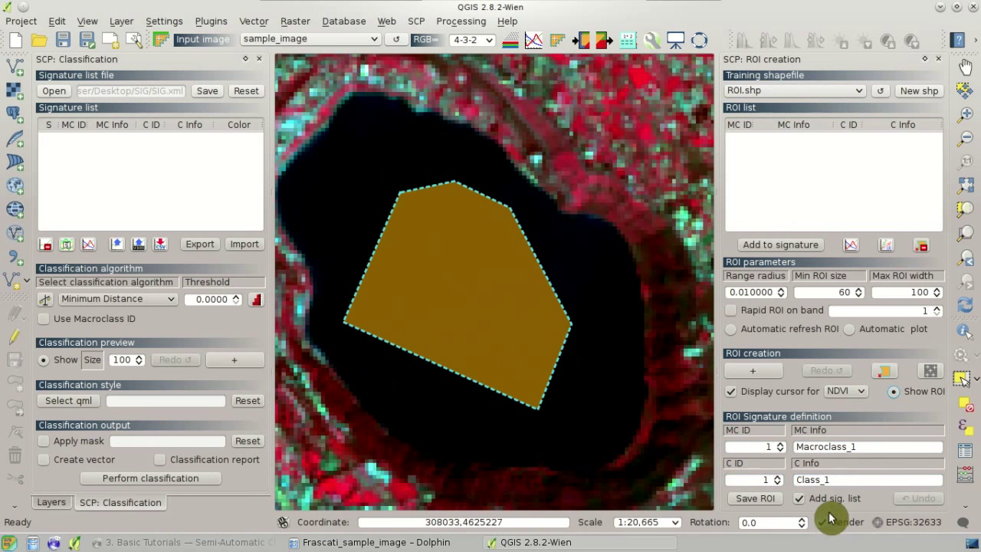
{"action": "left_click_drag", "start_coordinate": [871, 445], "coordinate": [776, 446]}
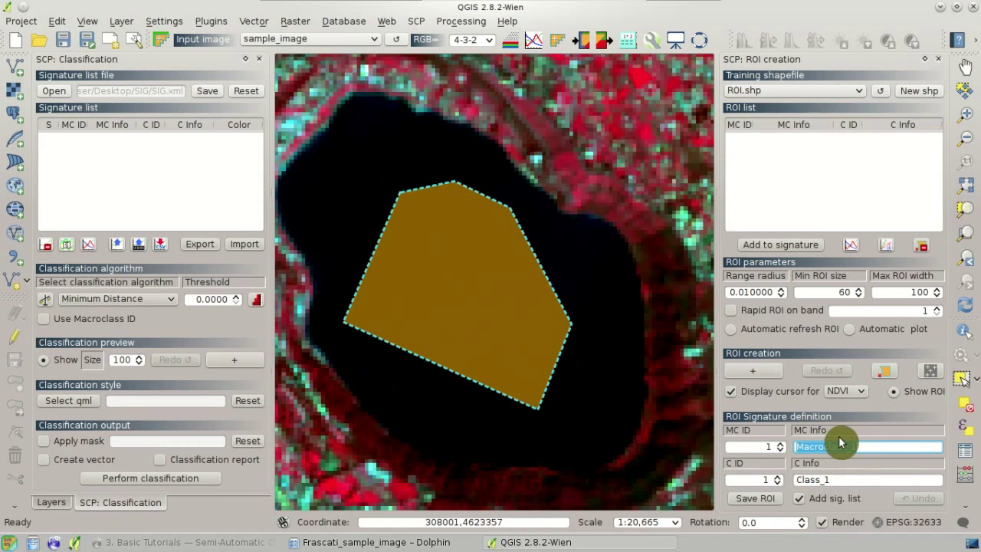
{"action": "type", "text": "Water"}
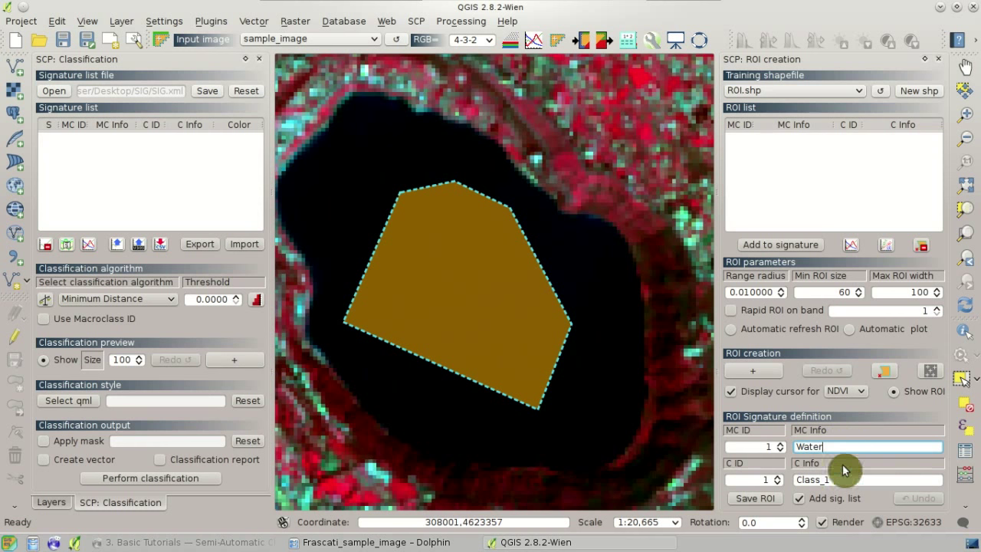
{"action": "left_click_drag", "start_coordinate": [852, 480], "coordinate": [790, 473]}
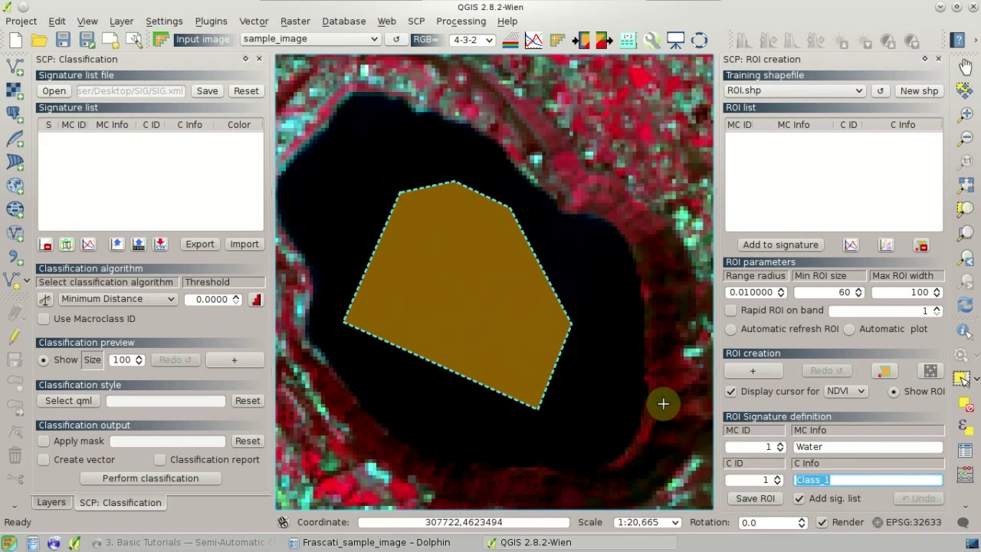
{"action": "type", "text": "Lake"}
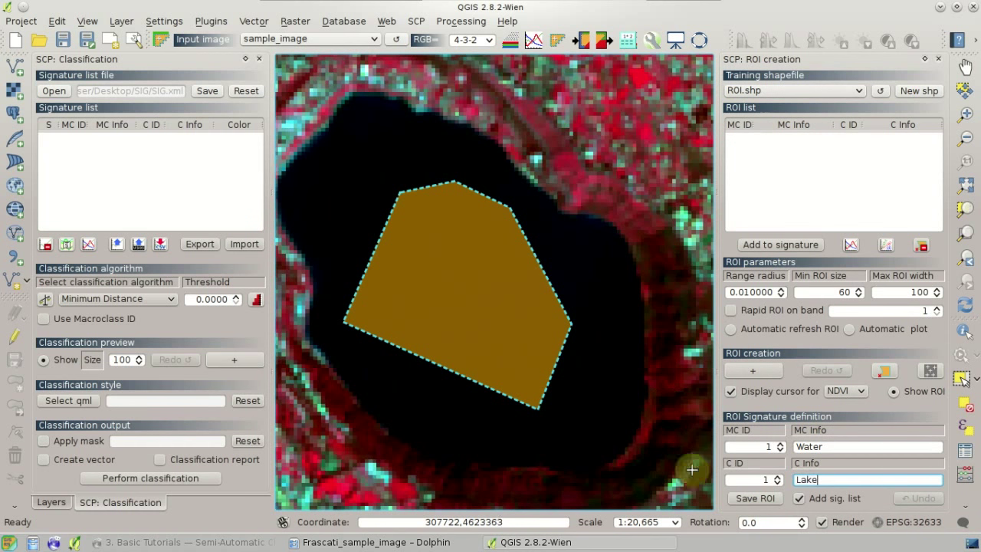
{"action": "left_click", "coordinate": [755, 500]}
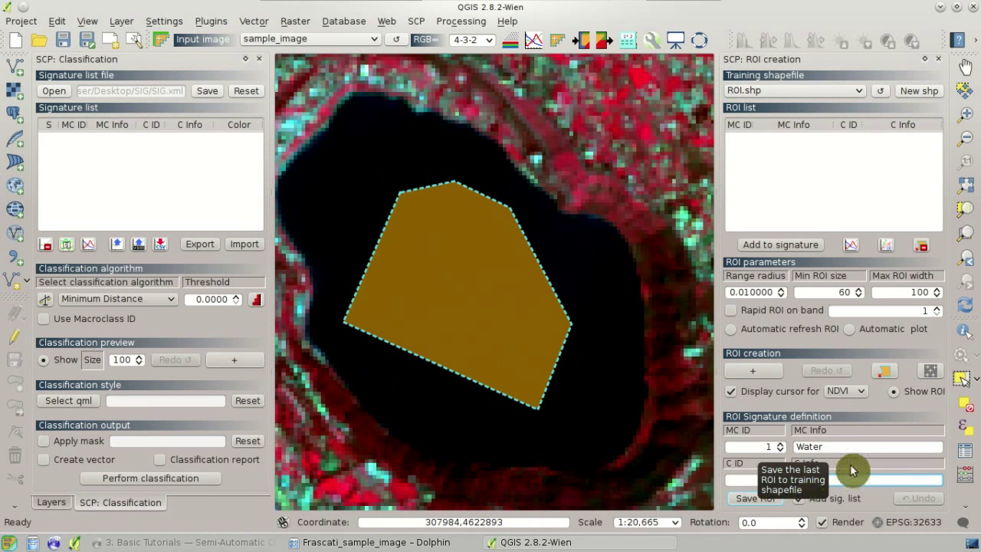
{"action": "type", "text": "Lake"}
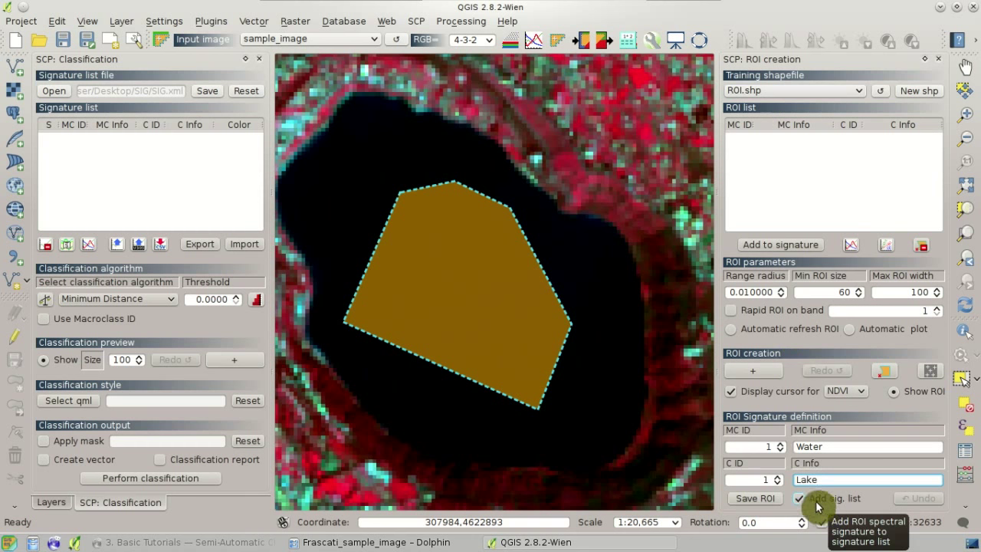
{"action": "left_click", "coordinate": [147, 164]}
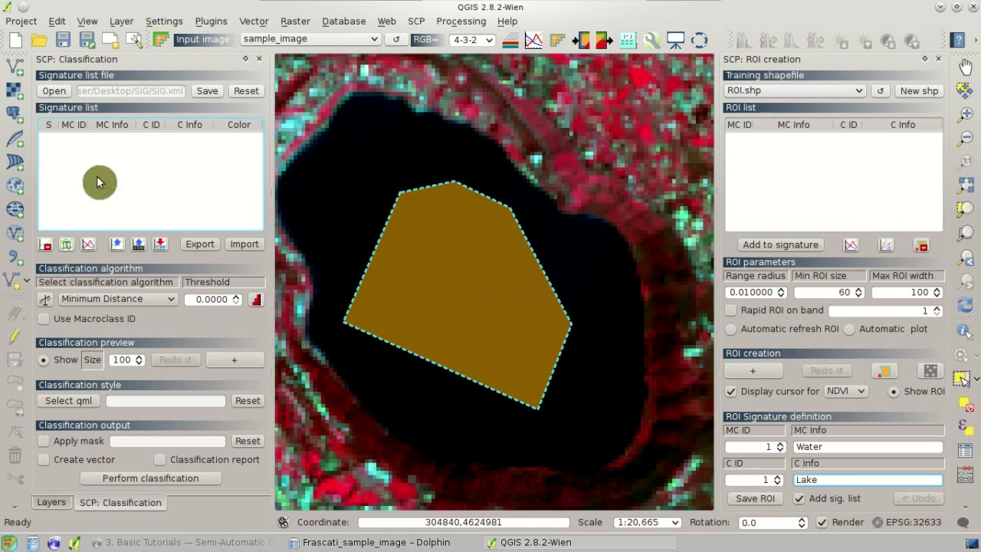
{"action": "left_click", "coordinate": [768, 499]}
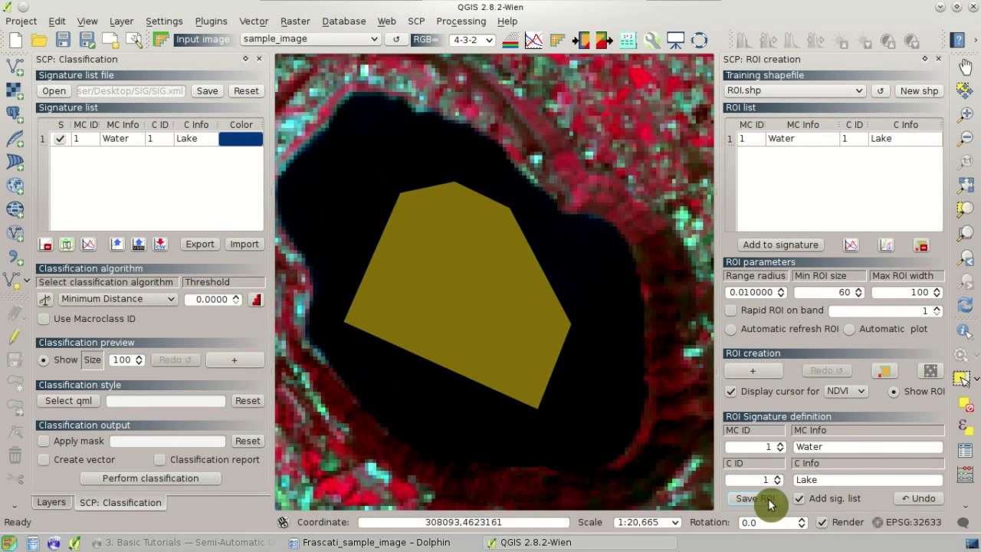
Review the saved Water / Lake entry in the ROI list and the signature list
{"action": "left_click", "coordinate": [841, 143]}
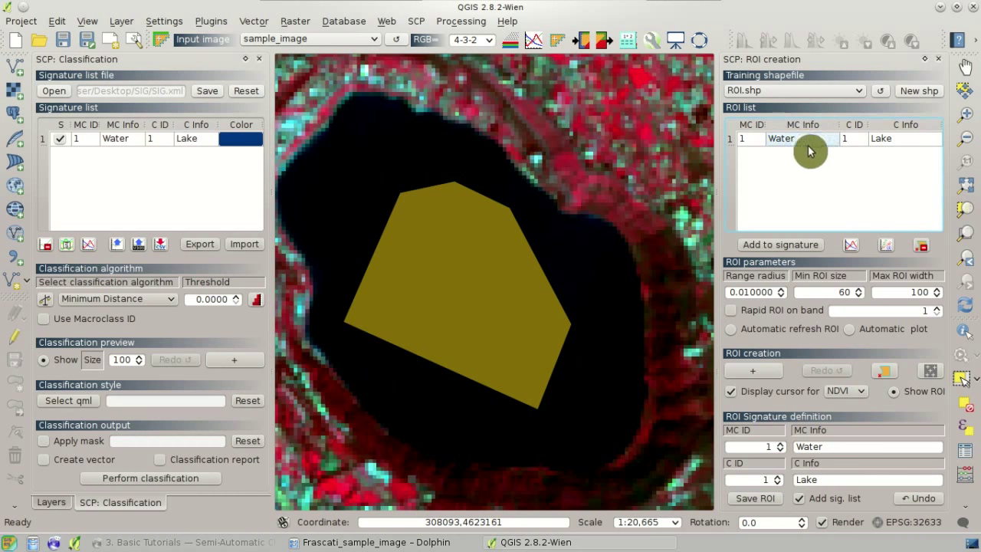
{"action": "left_click", "coordinate": [58, 157]}
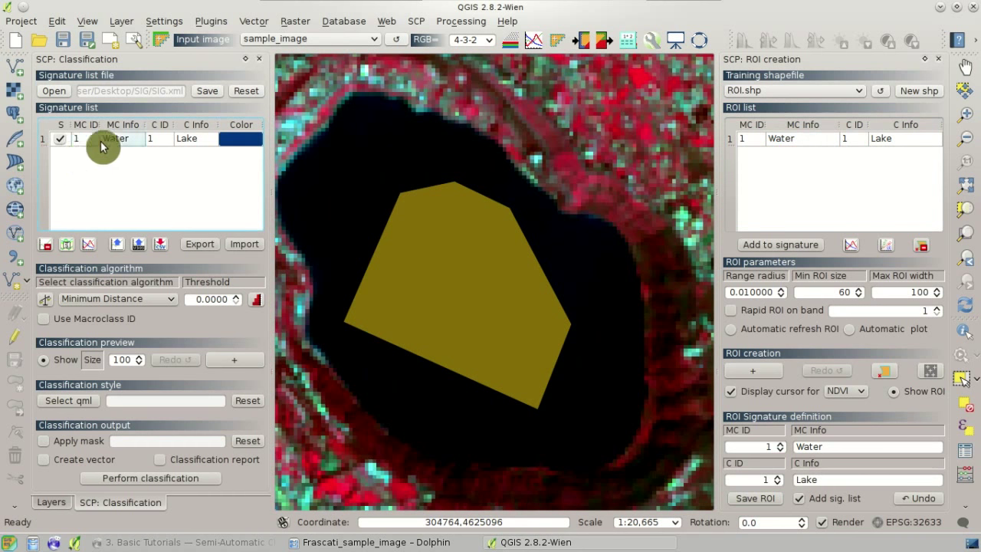
{"action": "left_click", "coordinate": [169, 143]}
{"action": "left_click", "coordinate": [172, 157]}
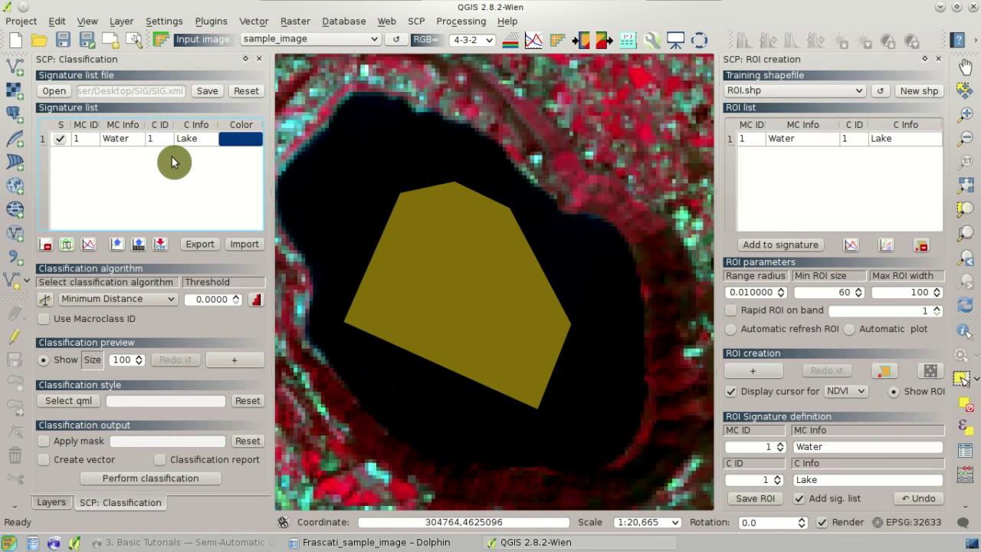
Check the lake record in the ROI.shp attribute table, highlight its polygon on the map and return to the SCP classification settings
{"action": "left_click", "coordinate": [51, 502]}
{"action": "right_click", "coordinate": [111, 95]}
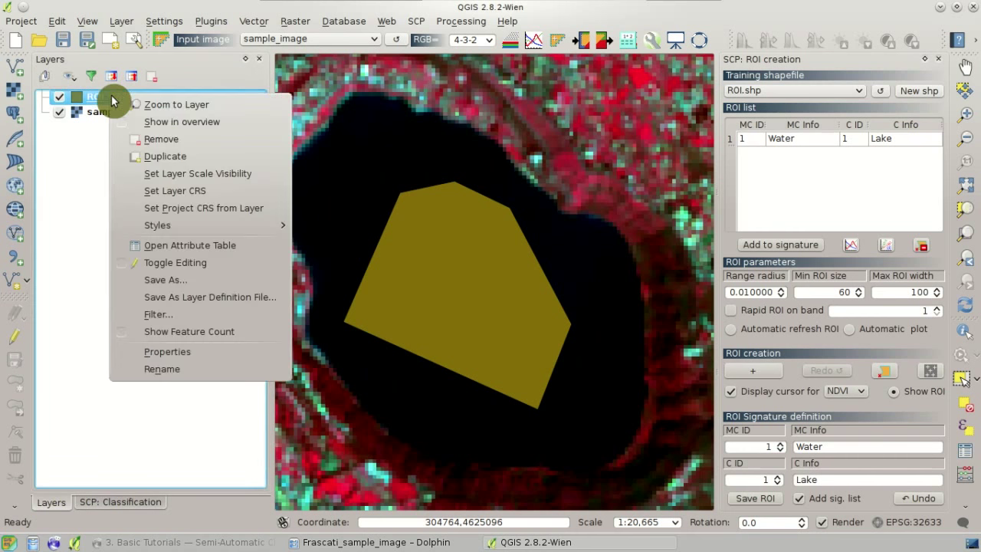
{"action": "left_click", "coordinate": [206, 247]}
{"action": "left_click", "coordinate": [77, 127]}
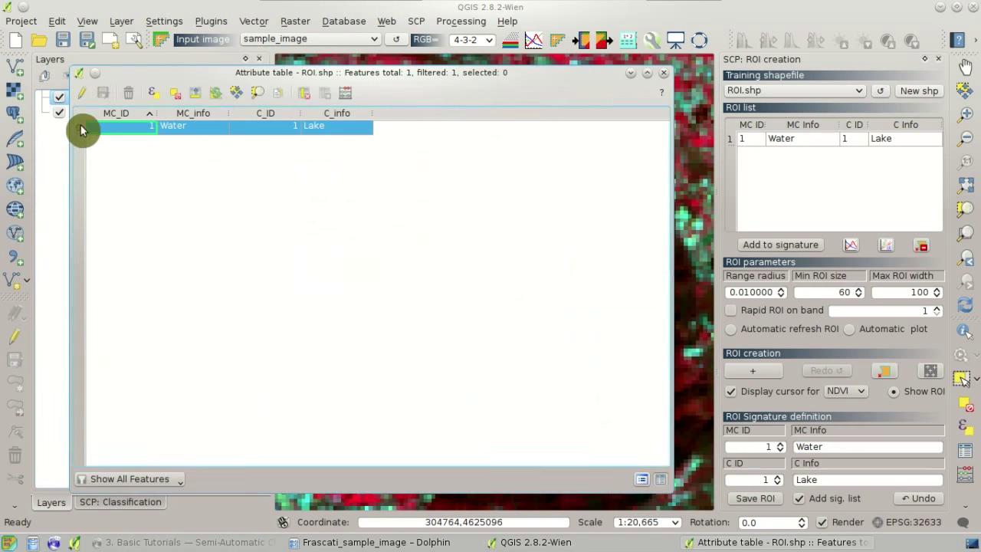
{"action": "left_click", "coordinate": [663, 73]}
{"action": "left_click", "coordinate": [771, 142]}
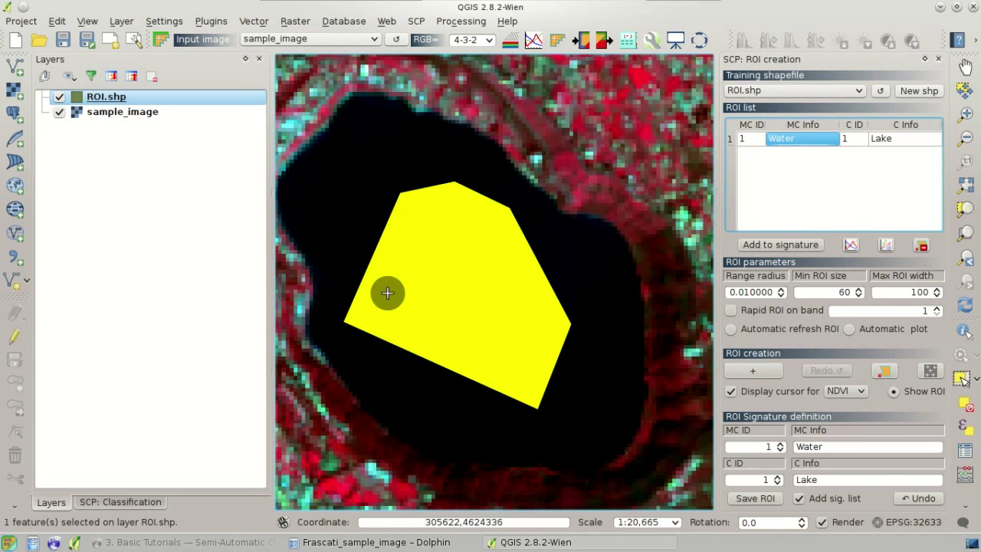
{"action": "left_click", "coordinate": [123, 501]}
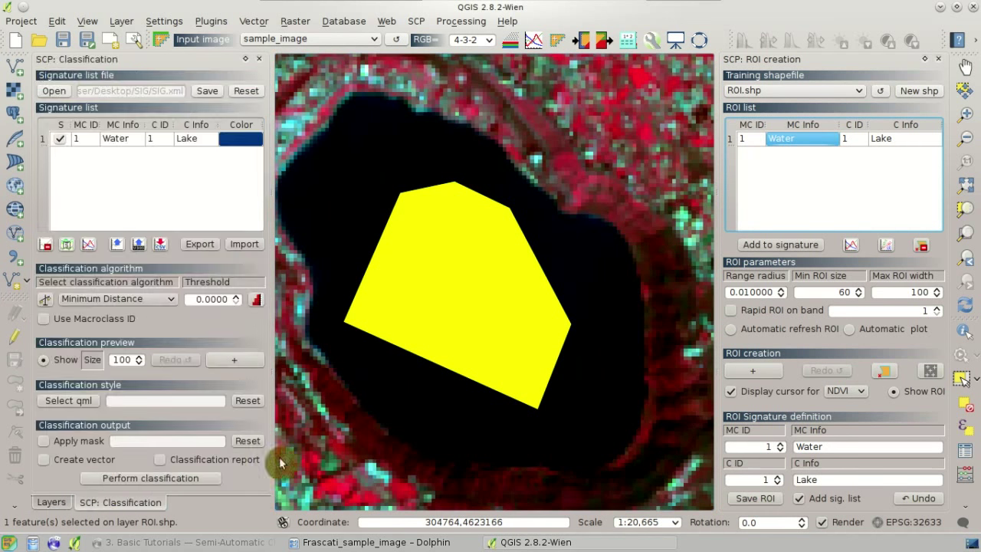
Create a region-growing ROI from a seed pixel in the built-up area in the northwestern part of the image
{"action": "scroll", "coordinate": [503, 317], "scroll_direction": "down", "scroll_amount": 2}
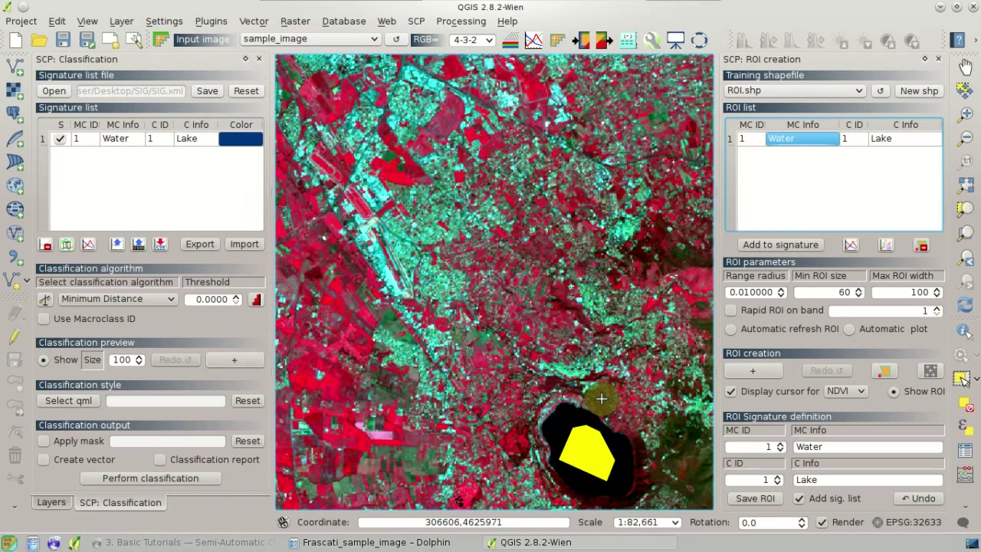
{"action": "left_click", "coordinate": [965, 67]}
{"action": "left_click_drag", "start_coordinate": [392, 160], "coordinate": [487, 340]}
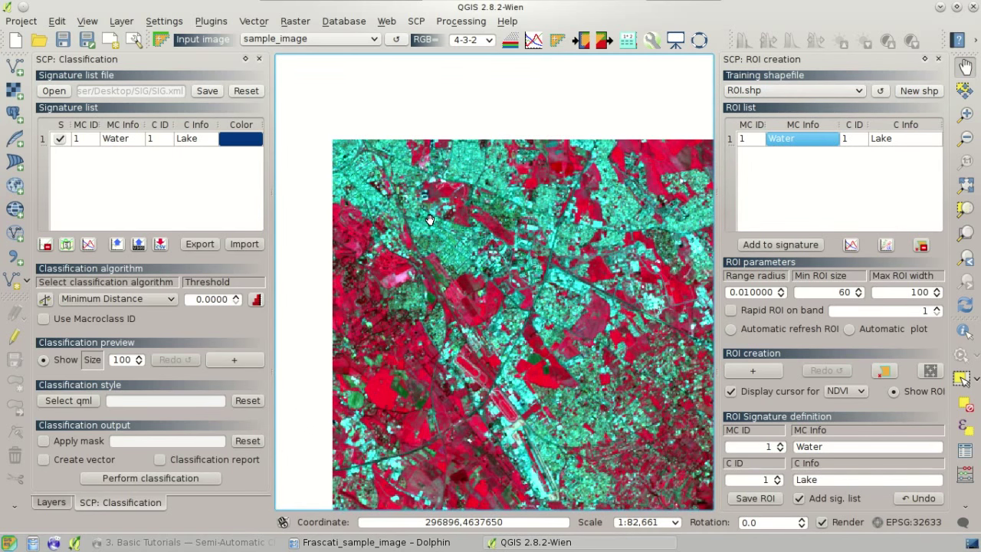
{"action": "left_click", "coordinate": [745, 373]}
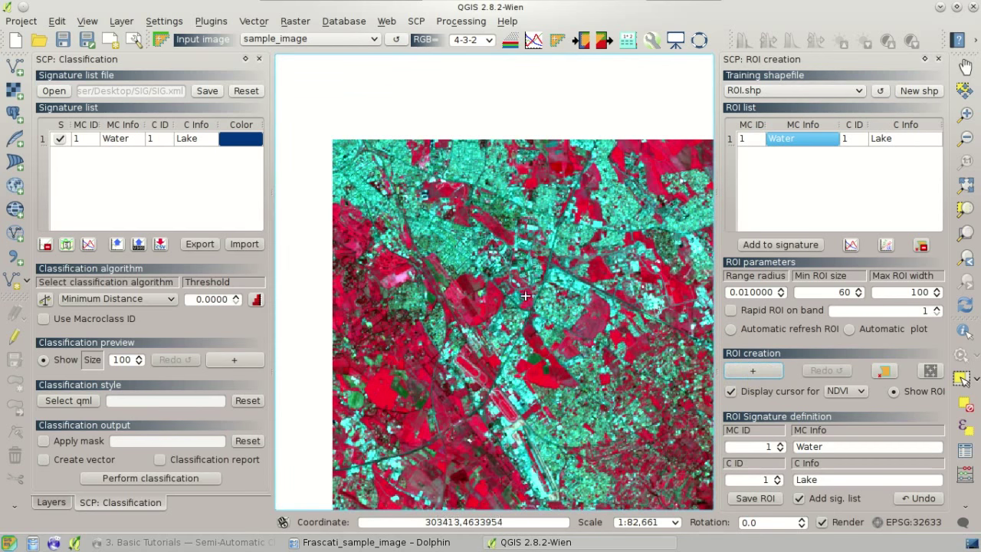
{"action": "left_click", "coordinate": [445, 244]}
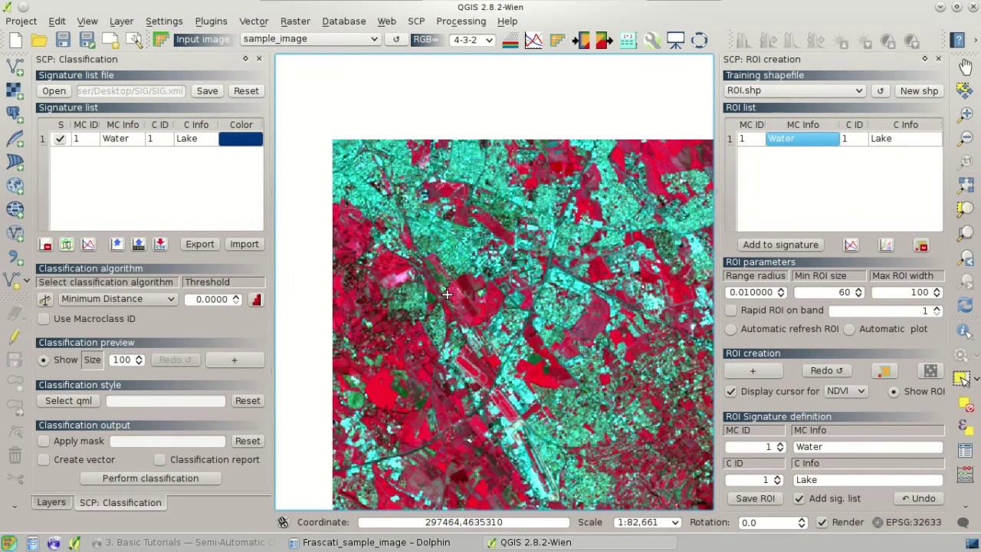
Set the region-growing range radius to 2000 for collecting the built-up ROI
{"action": "scroll", "coordinate": [456, 258], "scroll_direction": "up", "scroll_amount": 1}
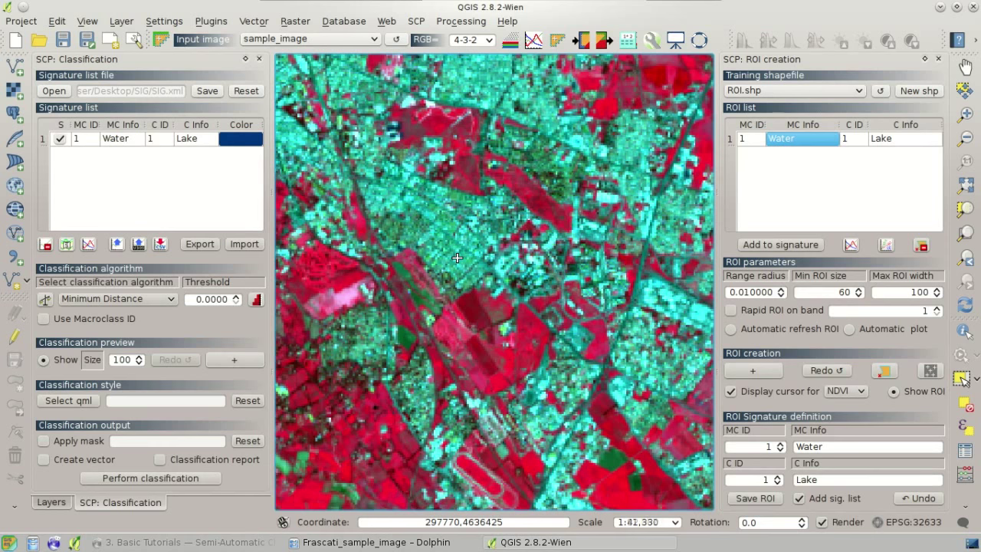
{"action": "left_click", "coordinate": [457, 259]}
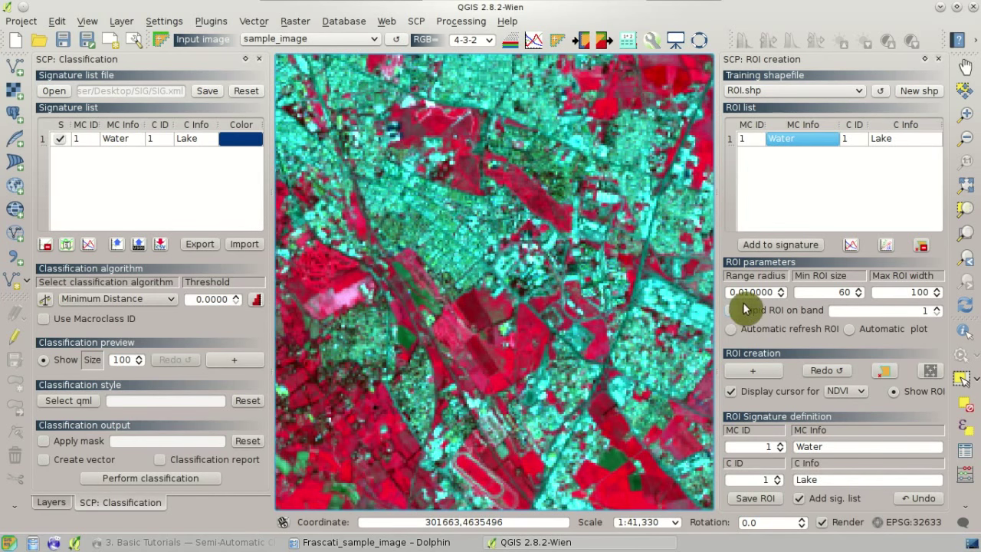
{"action": "left_click_drag", "start_coordinate": [775, 292], "coordinate": [709, 291]}
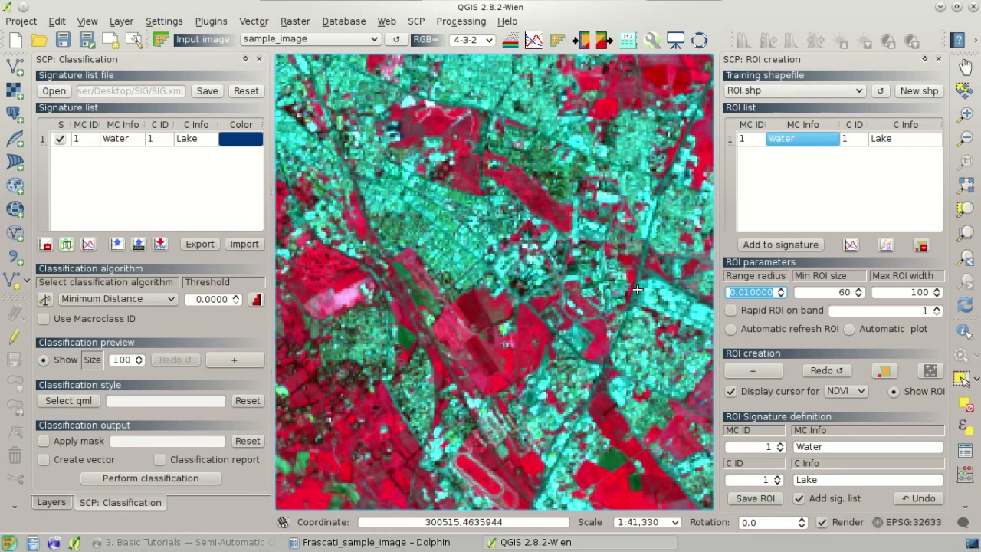
{"action": "type", "text": "2000"}
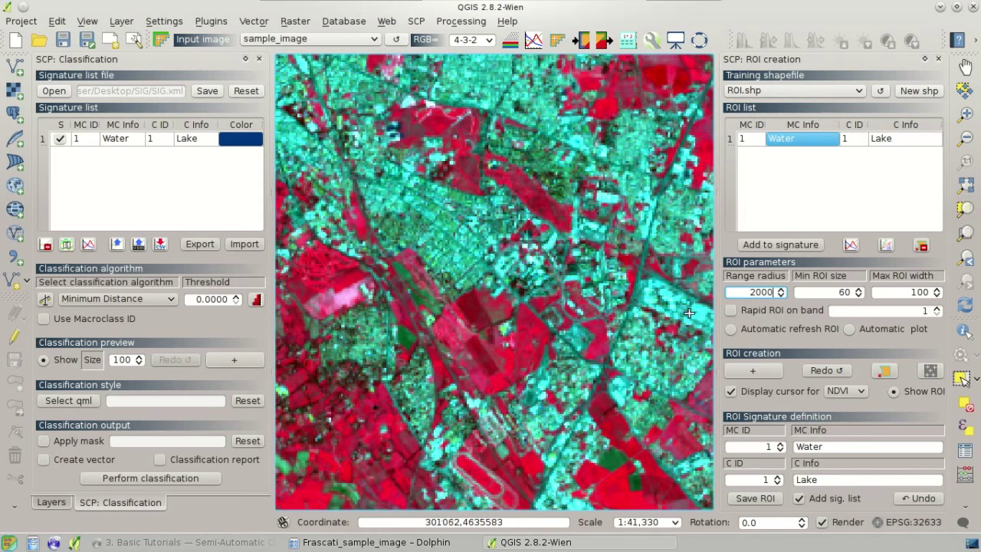
{"action": "left_click", "coordinate": [747, 373]}
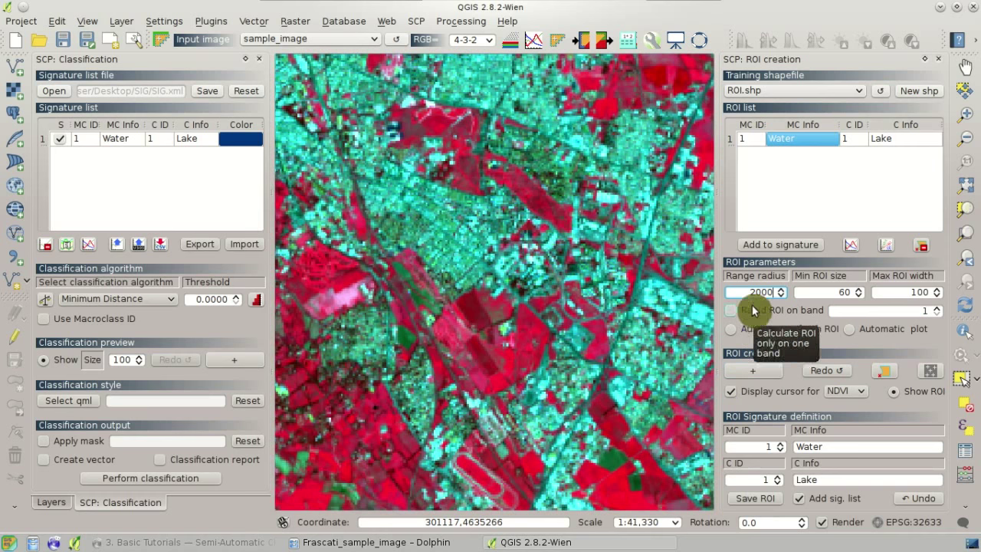
{"action": "left_click_drag", "start_coordinate": [744, 292], "coordinate": [797, 293]}
{"action": "left_click", "coordinate": [754, 374]}
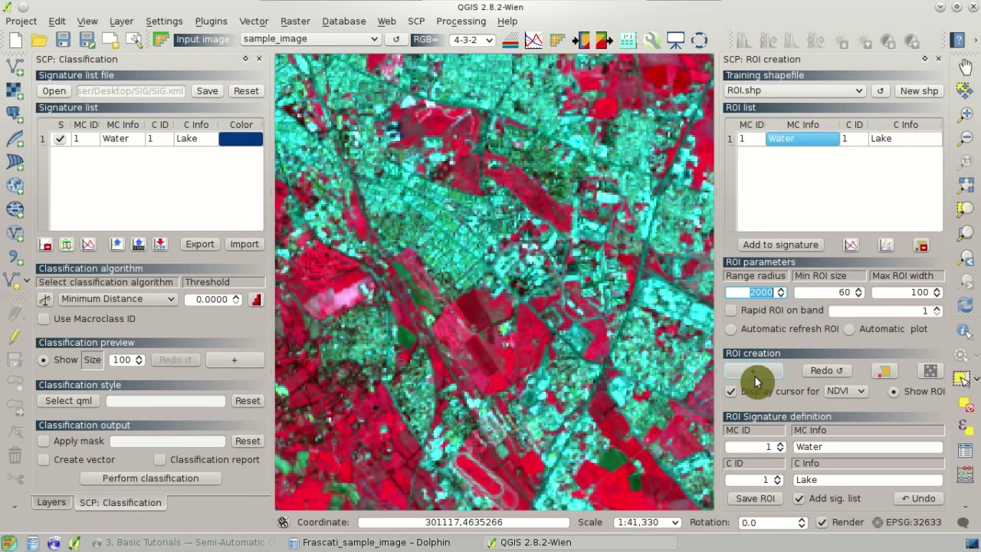
Identify the sample_image band values of a pixel in the northwestern built-up area and close the results
{"action": "left_click", "coordinate": [963, 331]}
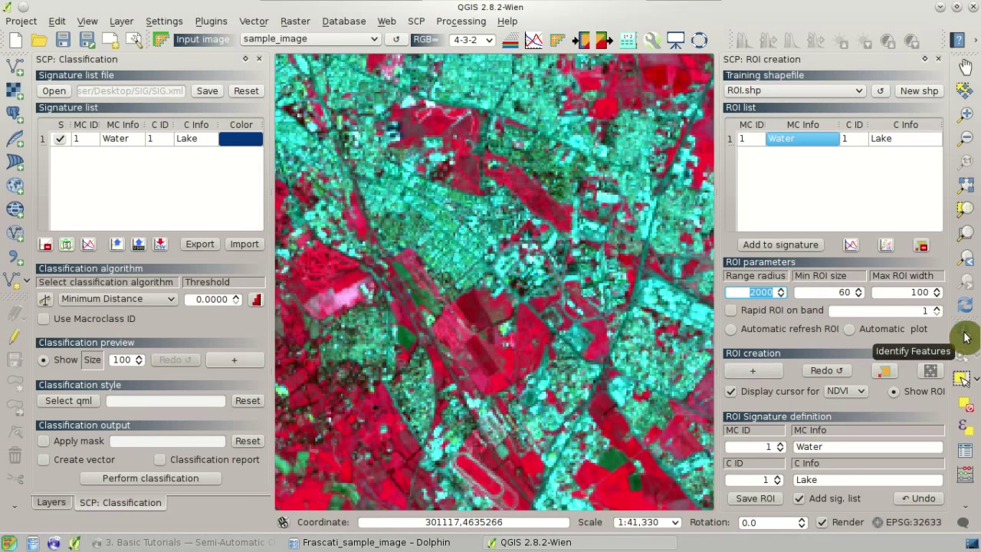
{"action": "left_click", "coordinate": [460, 249]}
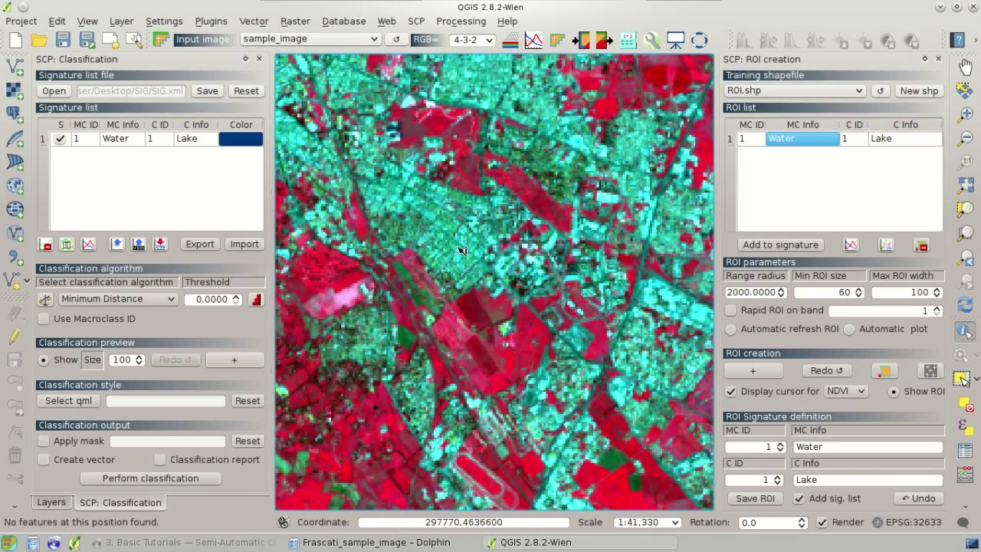
{"action": "left_click", "coordinate": [54, 505]}
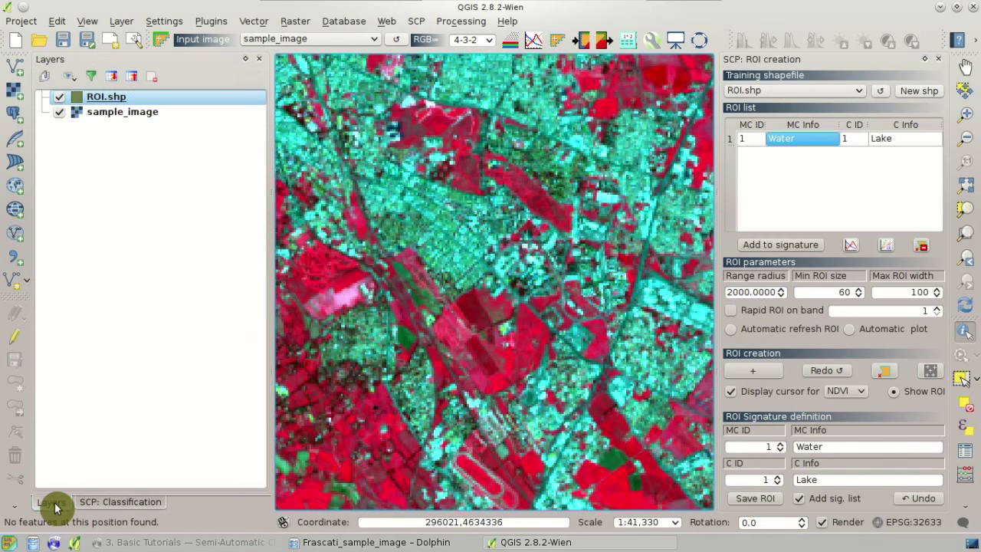
{"action": "left_click", "coordinate": [124, 115]}
{"action": "left_click", "coordinate": [310, 206]}
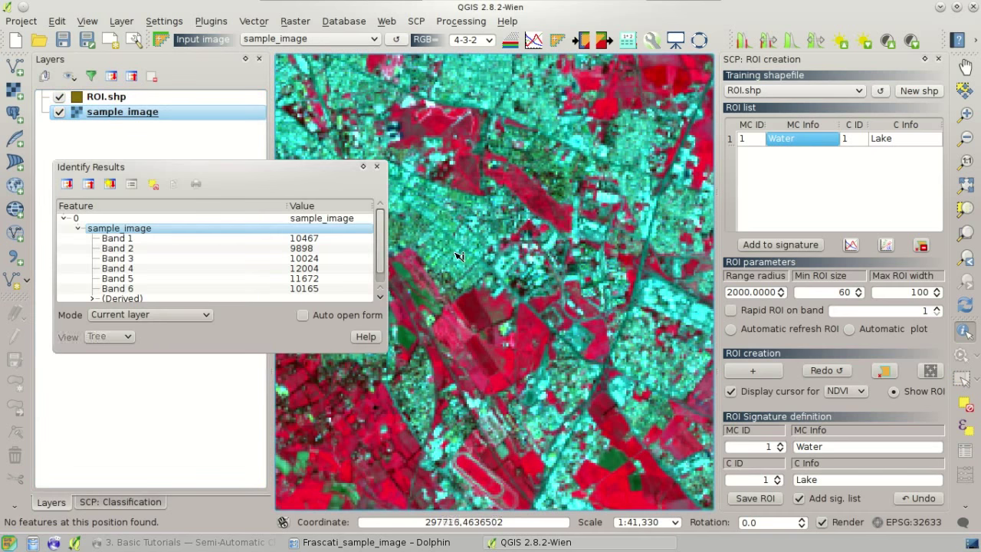
{"action": "mouse_move", "coordinate": [383, 235]}
{"action": "left_mouse_down"}
{"action": "mouse_move", "coordinate": [376, 267]}
{"action": "mouse_move", "coordinate": [383, 222]}
{"action": "left_mouse_up"}
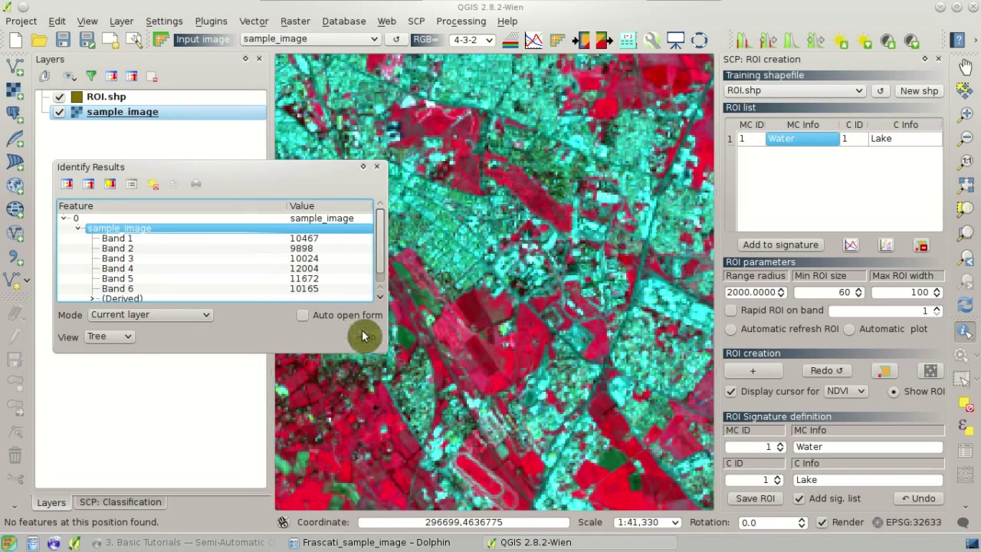
{"action": "left_click", "coordinate": [376, 169]}
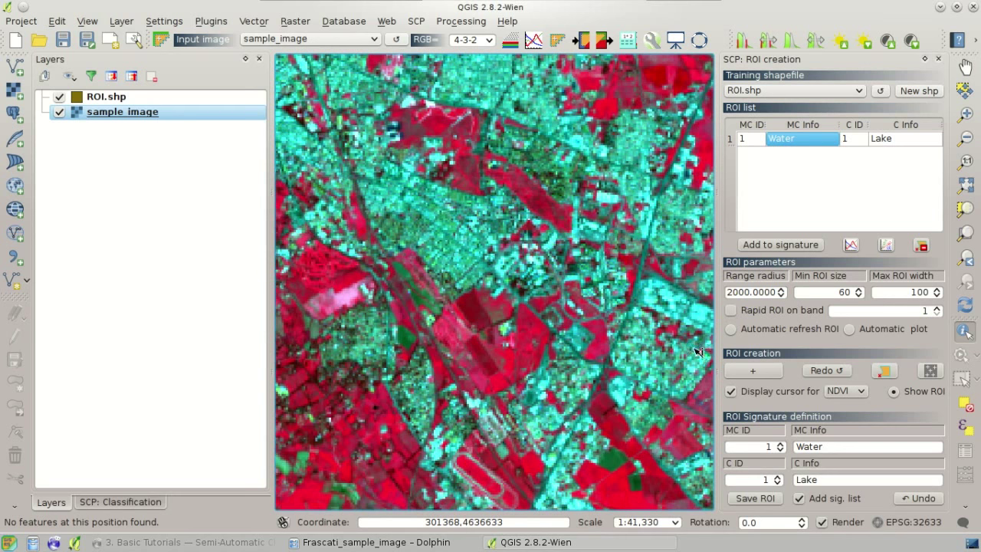
Create a region-growing ROI over the northwestern built-up area, trying several neighbouring seed pixels for a suitable extent
{"action": "left_click", "coordinate": [734, 370]}
{"action": "left_click", "coordinate": [449, 240]}
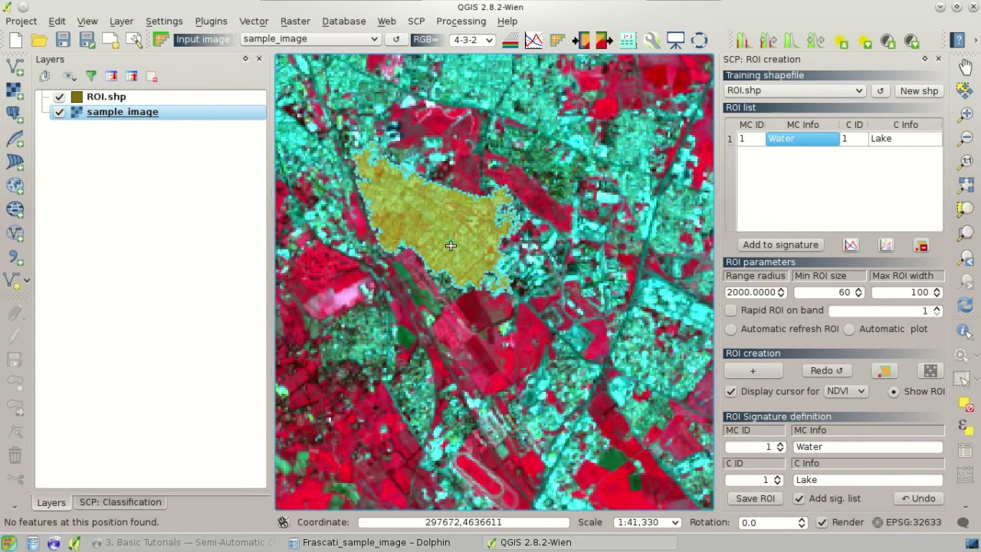
{"action": "scroll", "coordinate": [450, 245], "scroll_direction": "up", "scroll_amount": 1}
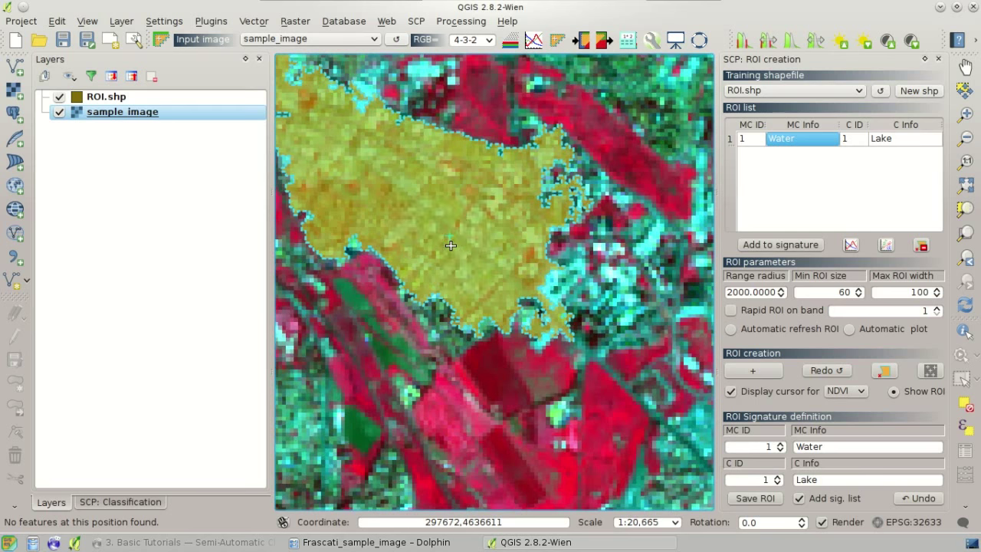
{"action": "left_click", "coordinate": [414, 226]}
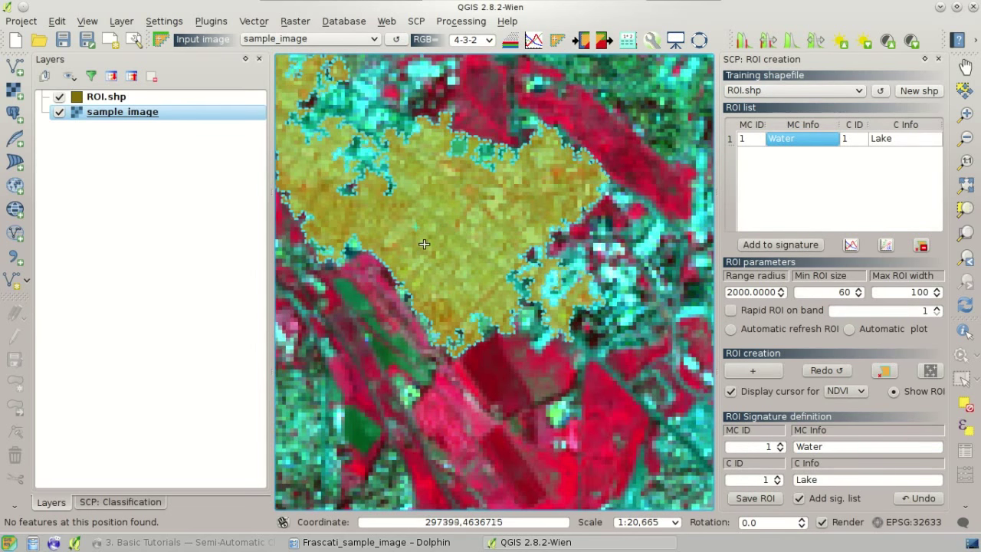
{"action": "left_click", "coordinate": [474, 256]}
{"action": "left_click", "coordinate": [429, 281]}
{"action": "left_click", "coordinate": [474, 232]}
{"action": "left_click", "coordinate": [439, 212]}
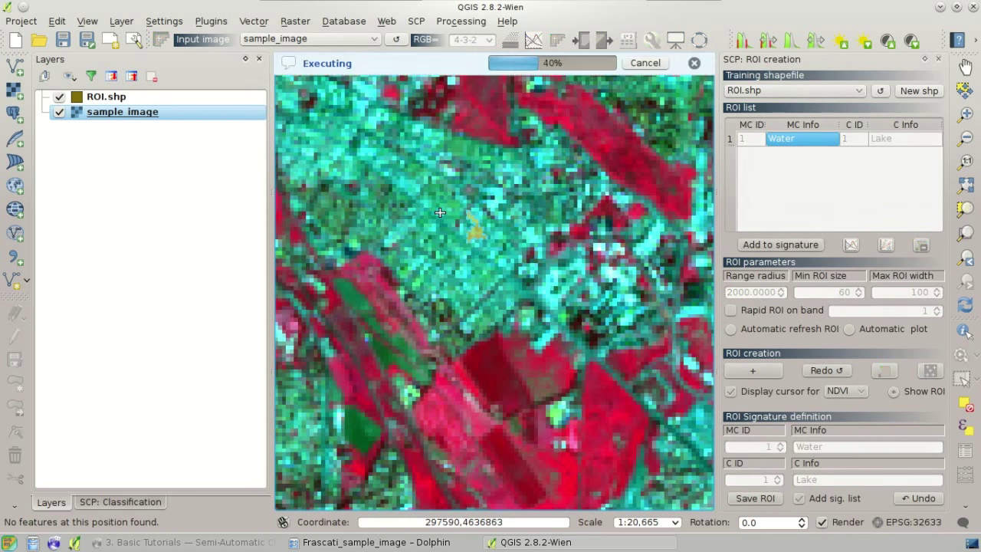
{"action": "left_click", "coordinate": [433, 235]}
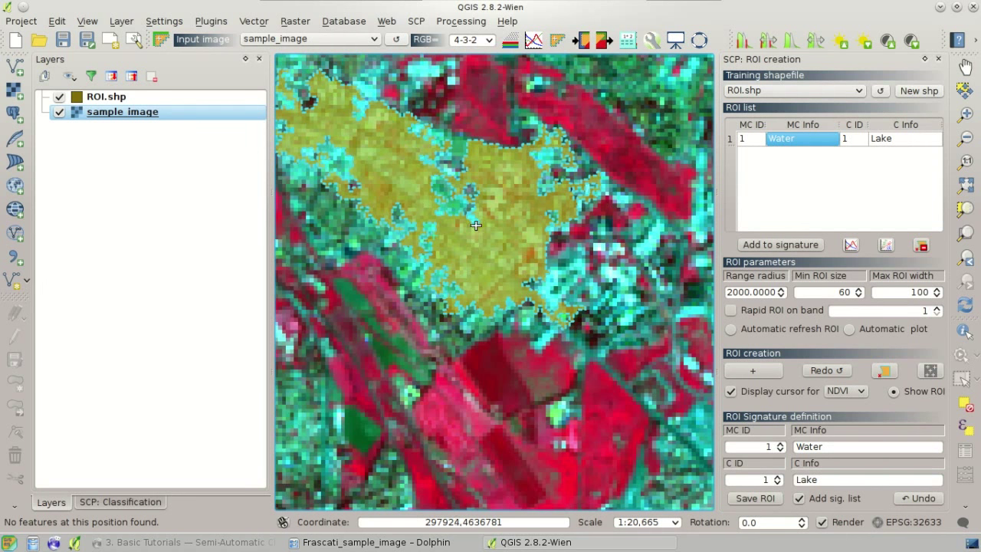
{"action": "left_click", "coordinate": [455, 246]}
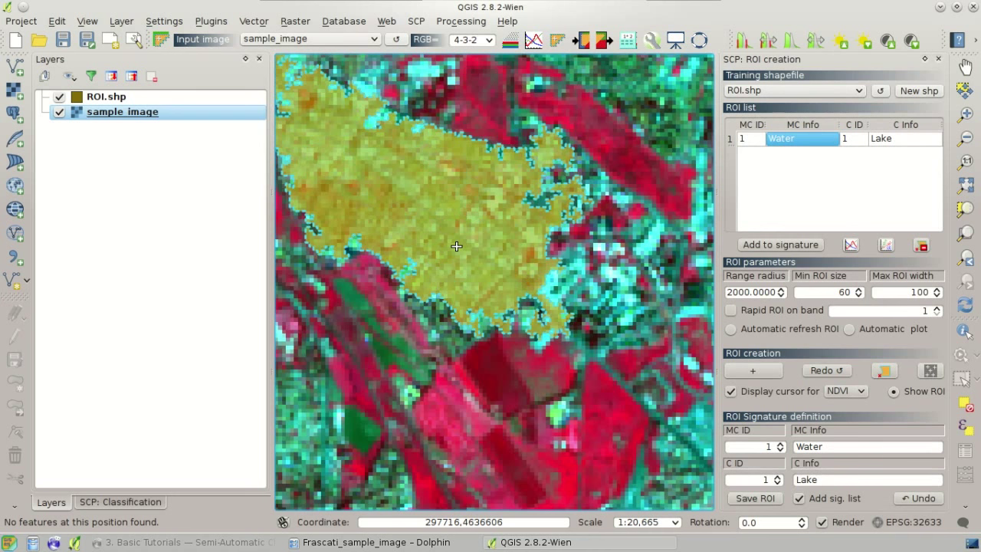
{"action": "scroll", "coordinate": [456, 245], "scroll_direction": "down", "scroll_amount": 1}
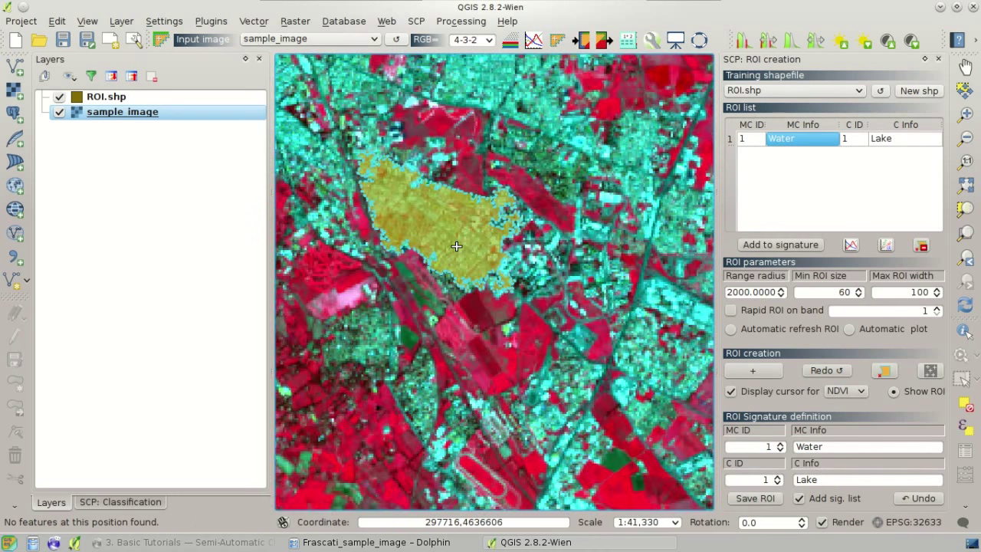
Set the ROI's macroclass ID to 2 and its macroclass description to Built-up, toggling the ROI display to check the area
{"action": "double_click", "coordinate": [773, 448]}
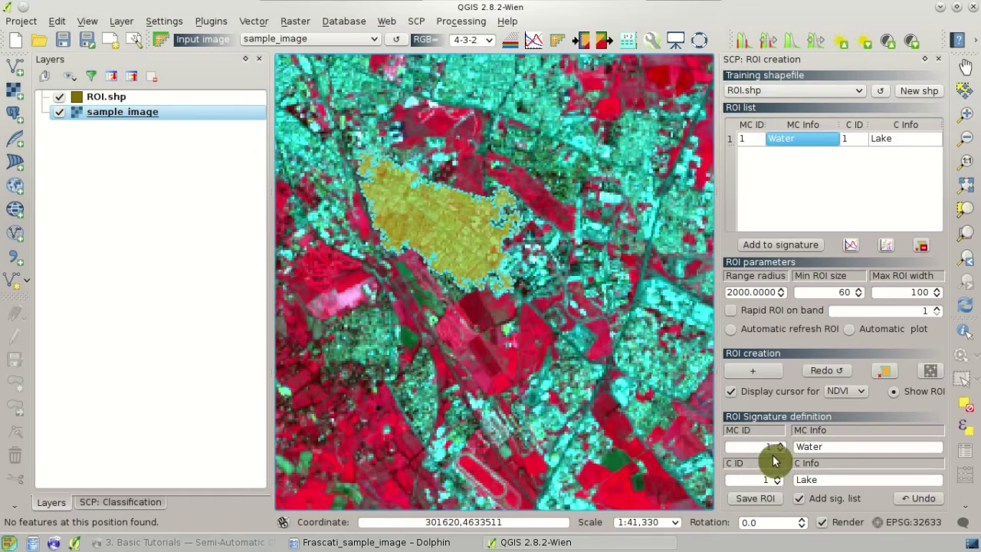
{"action": "type", "text": "2"}
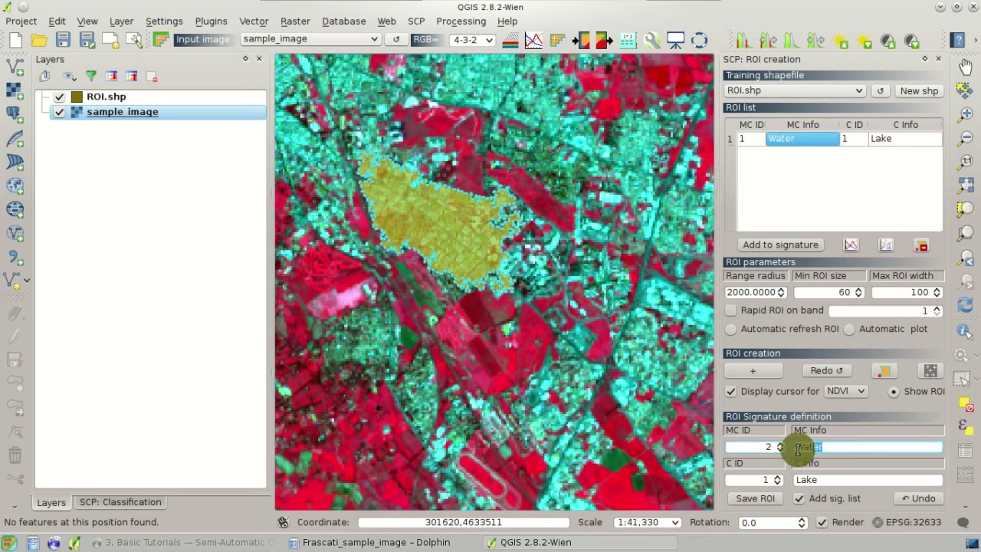
{"action": "key", "text": "Tab"}
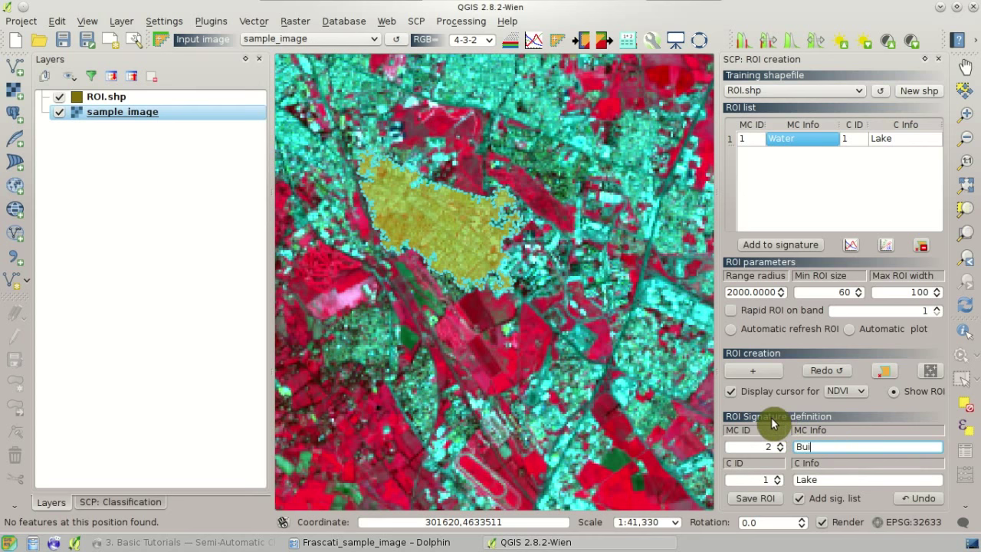
{"action": "type", "text": "lt-up"}
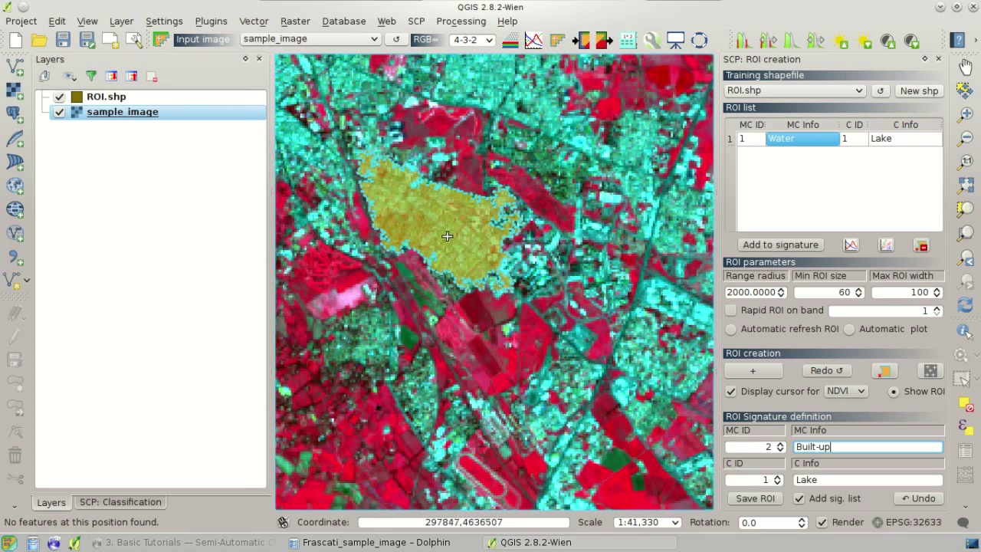
{"action": "left_click", "coordinate": [903, 394]}
{"action": "left_click", "coordinate": [905, 397]}
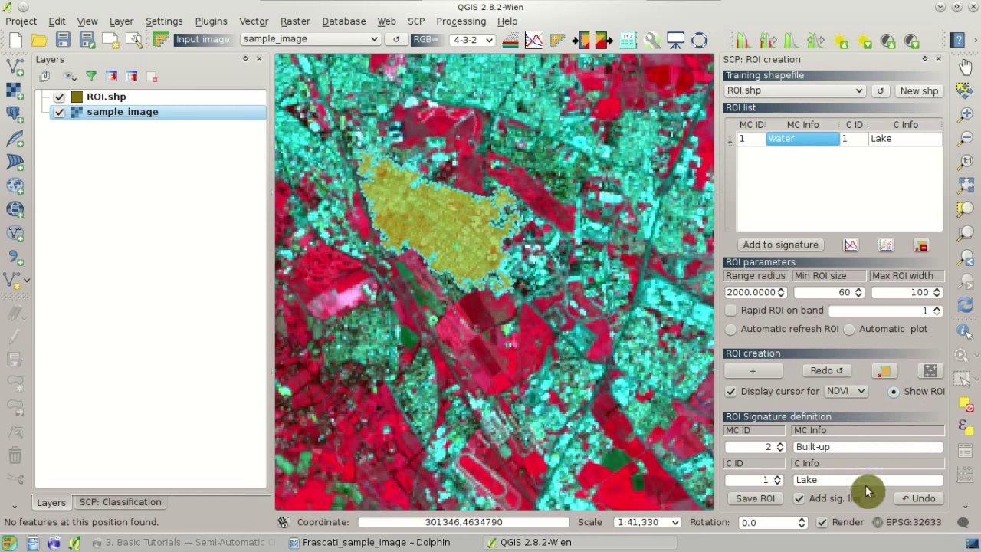
Set the ROI's class ID to 2 and class description to Buildings, and save it with its signature added to the list
{"action": "left_click_drag", "start_coordinate": [843, 480], "coordinate": [767, 481]}
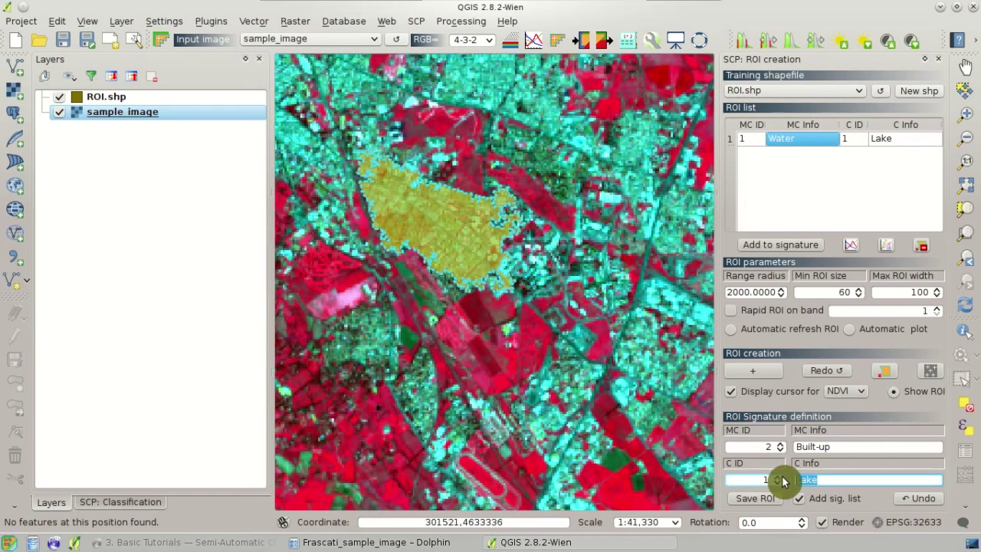
{"action": "left_click", "coordinate": [779, 476]}
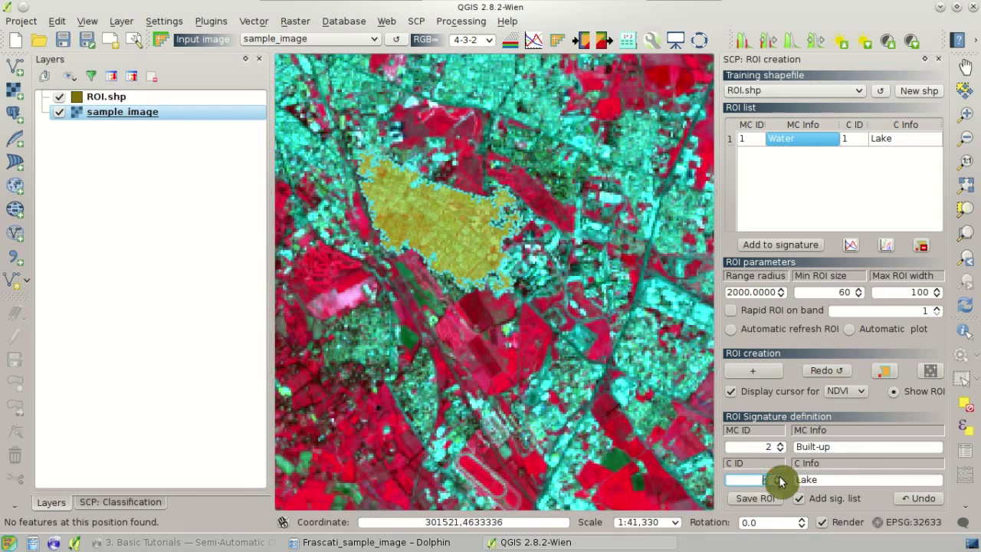
{"action": "left_click_drag", "start_coordinate": [840, 479], "coordinate": [796, 479]}
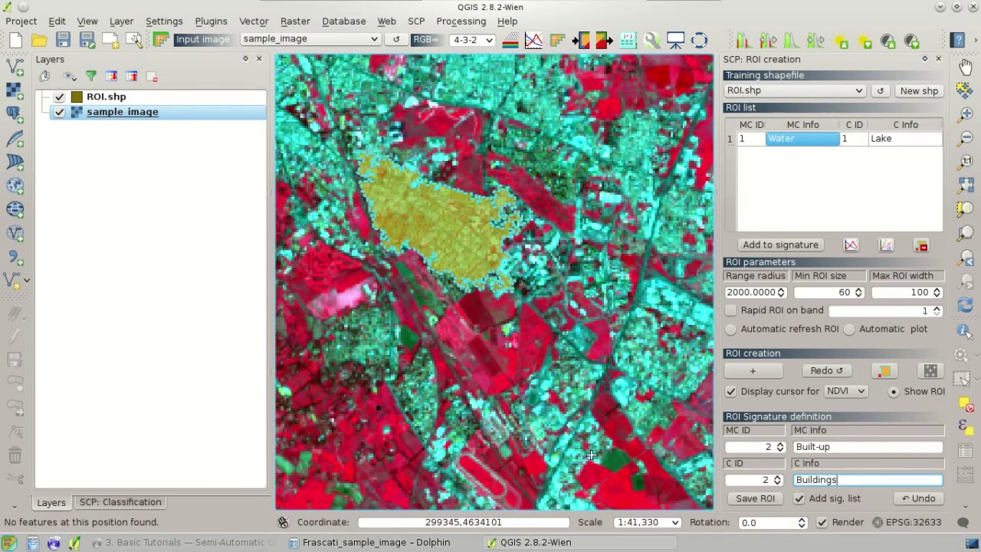
{"action": "type", "text": "Buildings"}
{"action": "left_click", "coordinate": [757, 498]}
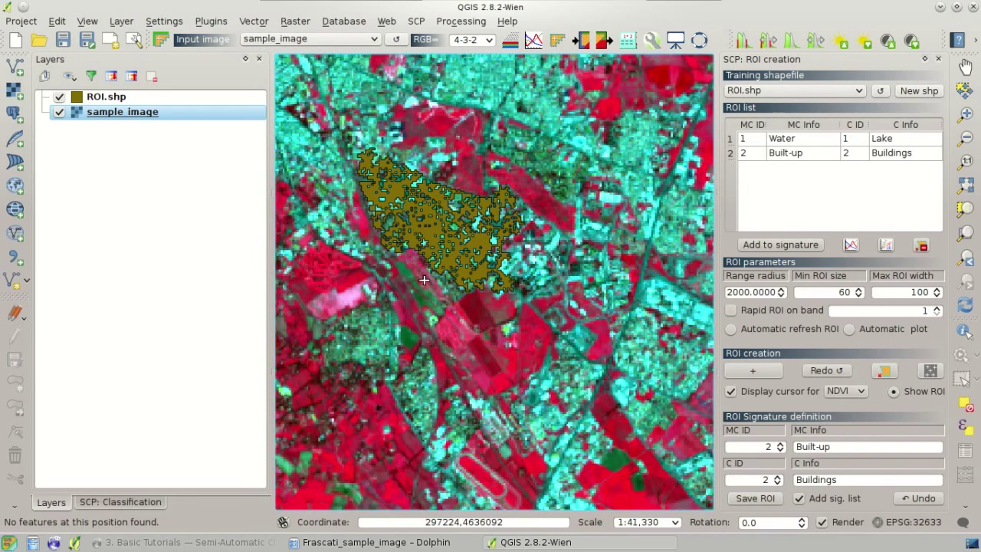
Select the Water / Lake and Built-up / Buildings entries in the signature list and display their spectral signature plot
{"action": "left_click", "coordinate": [132, 500]}
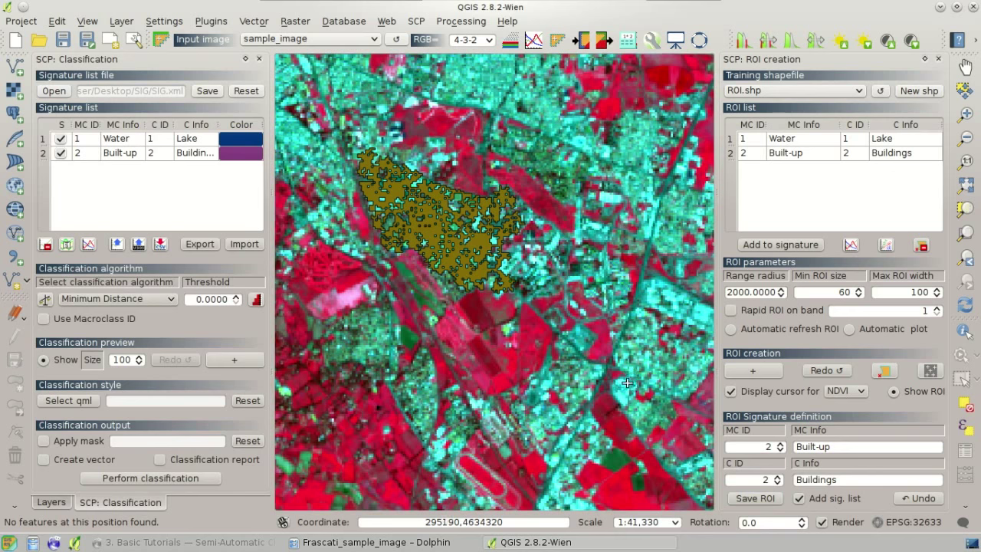
{"action": "left_click", "coordinate": [128, 179]}
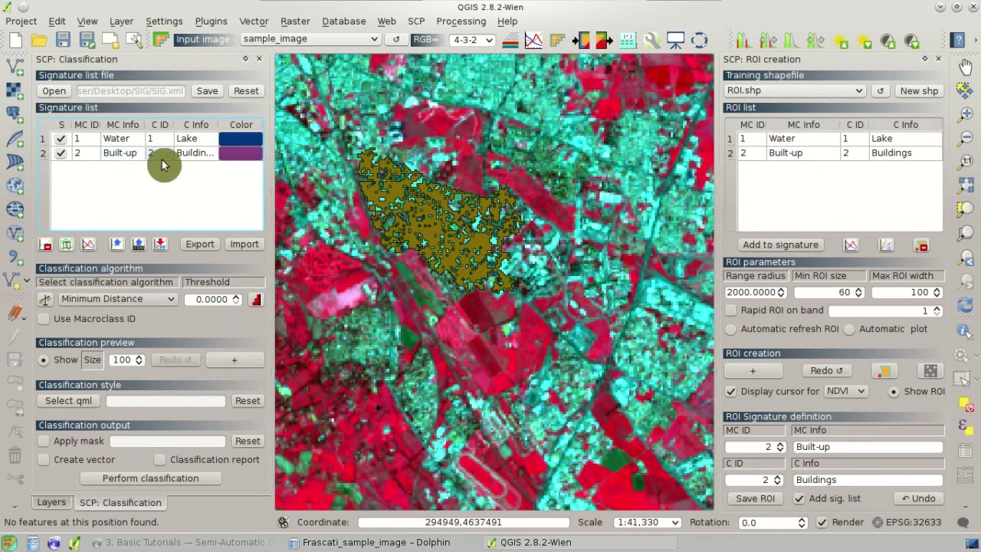
{"action": "left_click_drag", "start_coordinate": [157, 138], "coordinate": [159, 157]}
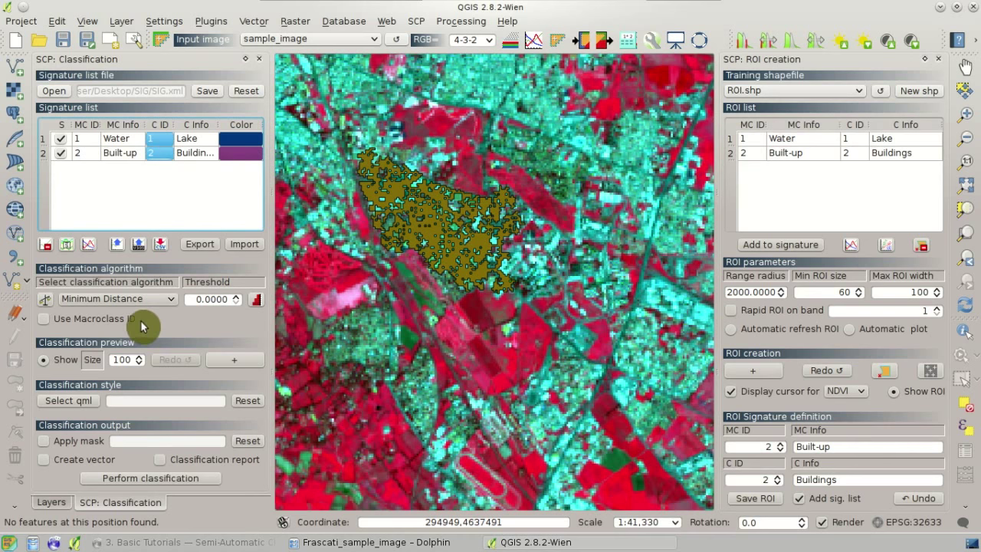
{"action": "left_click", "coordinate": [89, 244]}
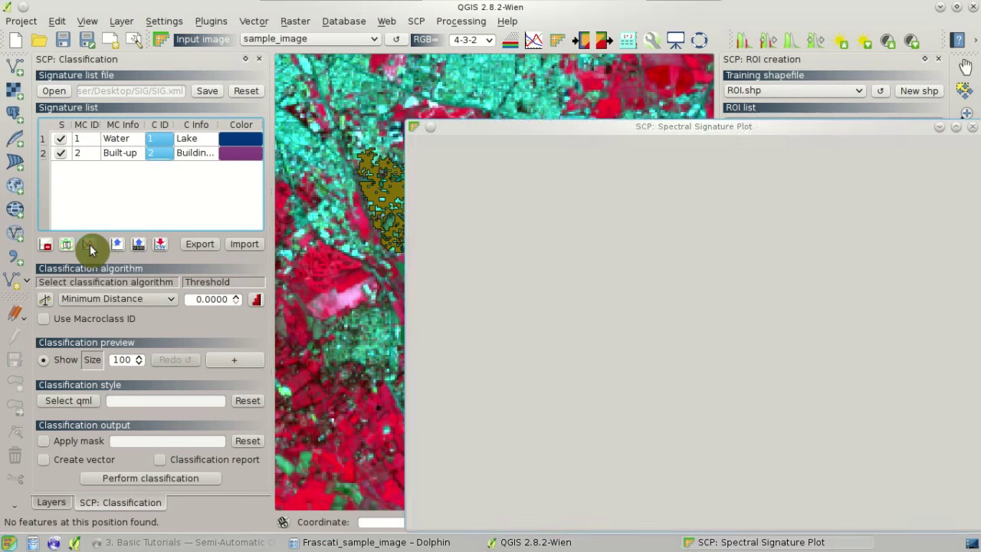
{"action": "left_click_drag", "start_coordinate": [479, 126], "coordinate": [347, 57]}
{"action": "left_click", "coordinate": [605, 314]}
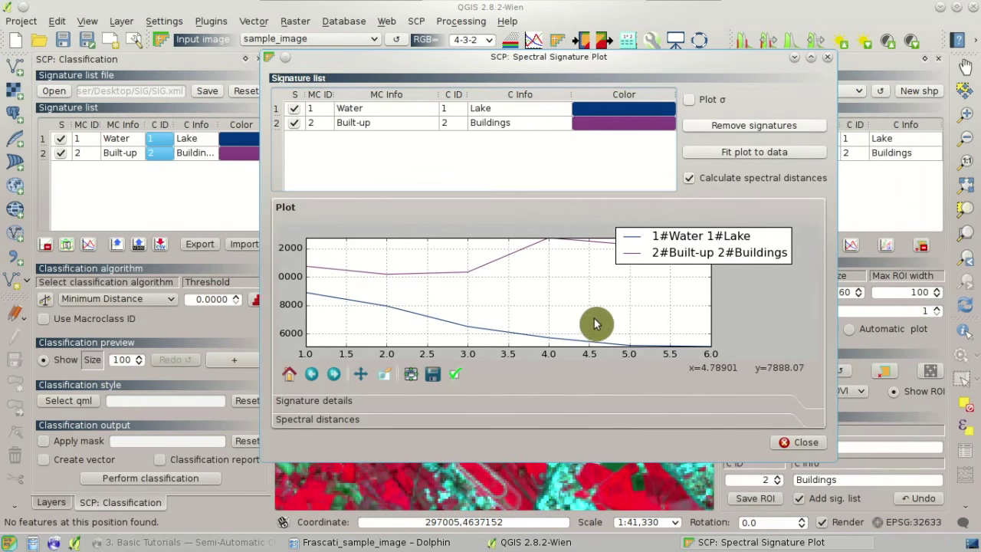
Pan the spectral signature plot, fit it to the data and shift it to inspect the Lake and Buildings curves
{"action": "left_click", "coordinate": [360, 373]}
{"action": "left_click_drag", "start_coordinate": [441, 303], "coordinate": [420, 281]}
{"action": "left_click", "coordinate": [782, 153]}
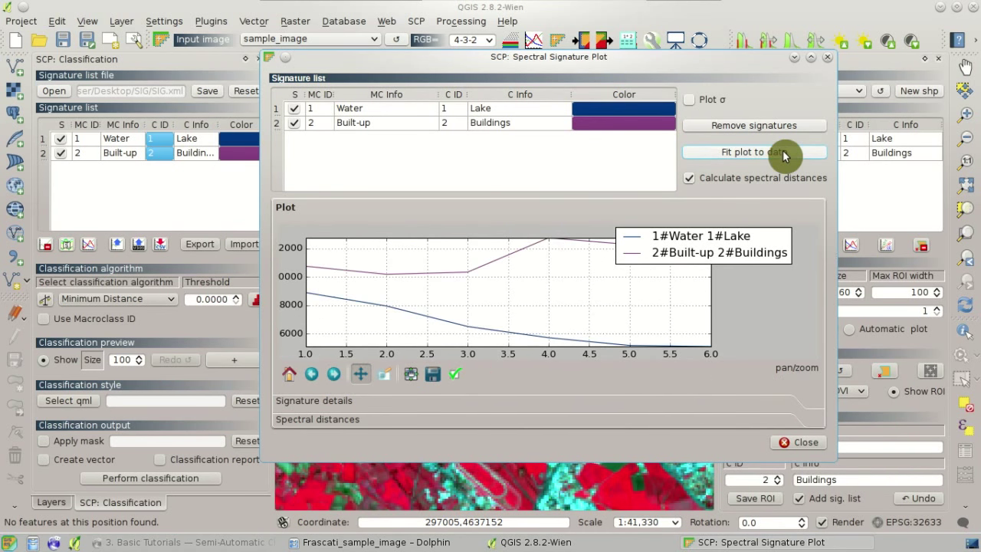
{"action": "left_click_drag", "start_coordinate": [665, 255], "coordinate": [590, 257]}
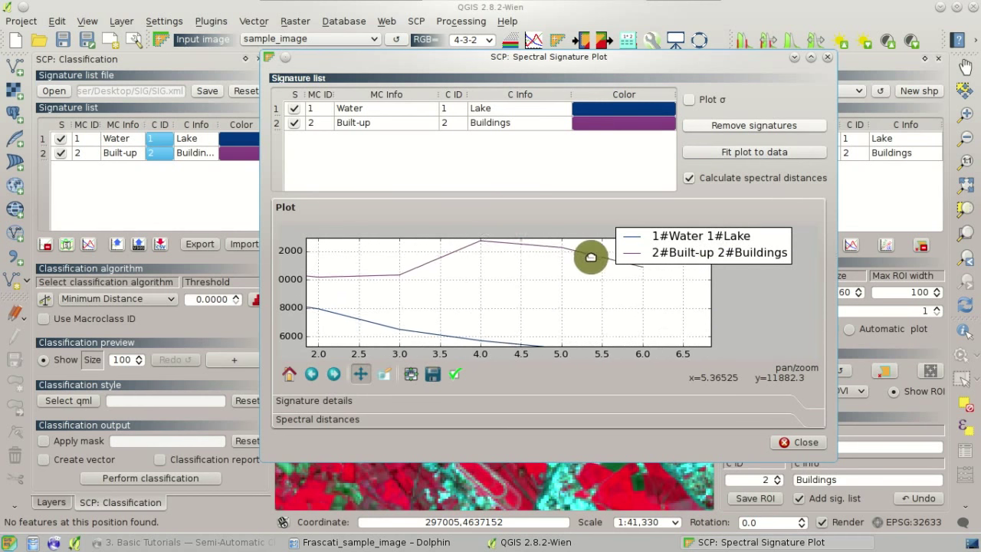
Close the spectral signature plot and inspect the vegetated fields in the 3-2-1 color composite, restoring the 4-3-2 composite when done
{"action": "left_click", "coordinate": [802, 443]}
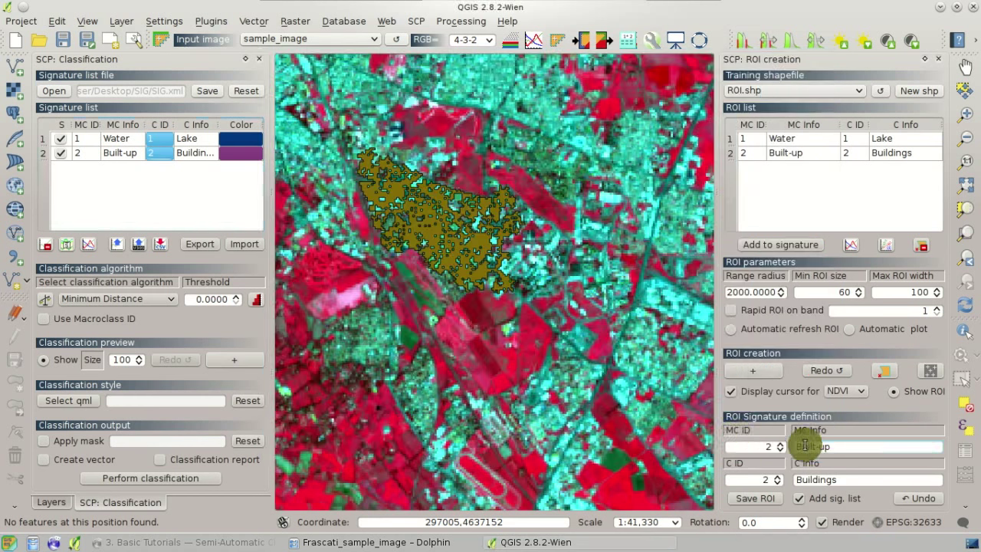
{"action": "scroll", "coordinate": [557, 324], "scroll_direction": "down", "scroll_amount": 1}
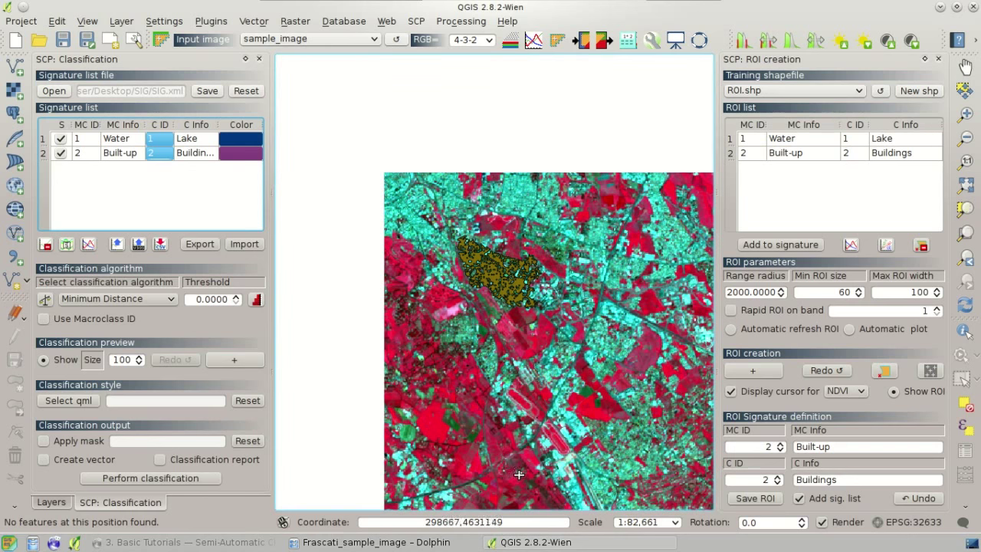
{"action": "scroll", "coordinate": [589, 408], "scroll_direction": "up", "scroll_amount": 2}
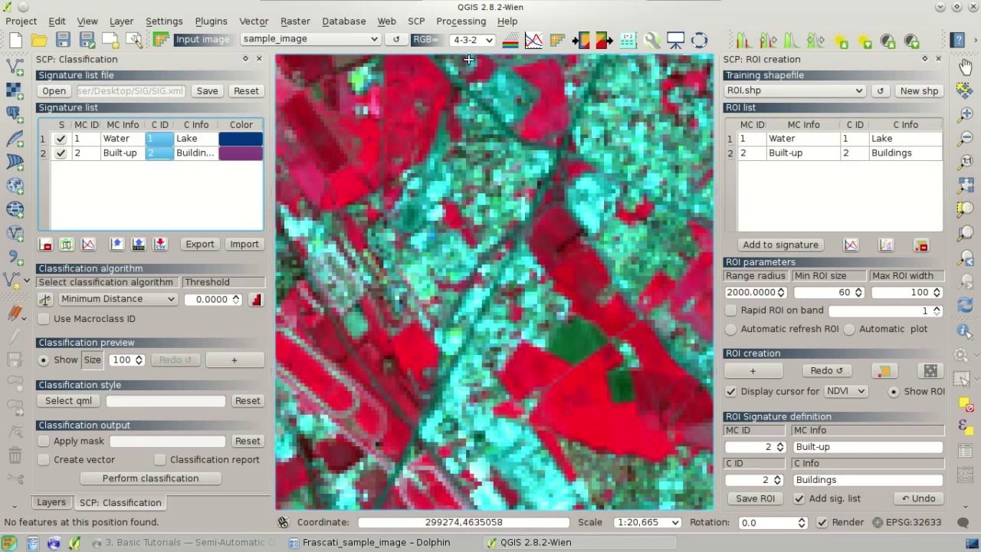
{"action": "left_click", "coordinate": [488, 39]}
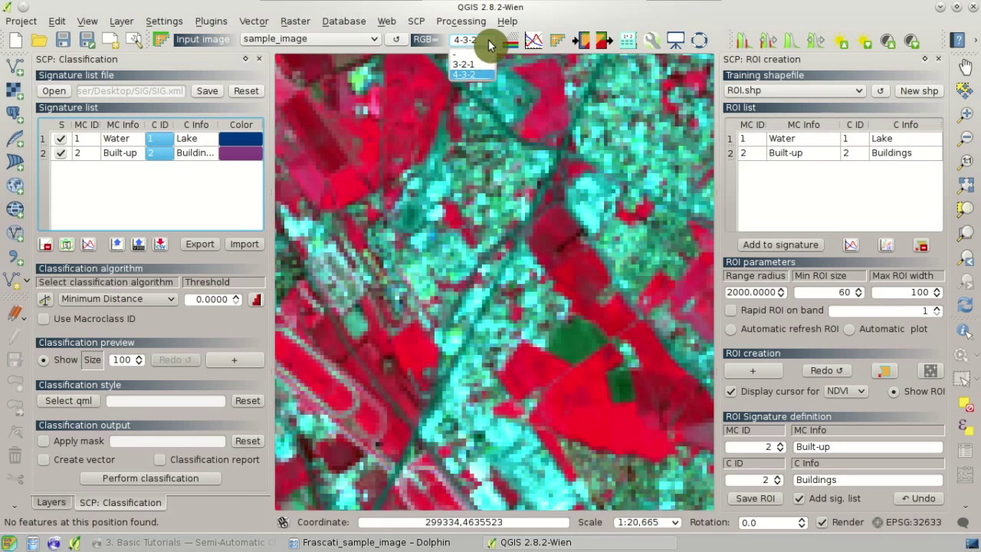
{"action": "left_click", "coordinate": [472, 62]}
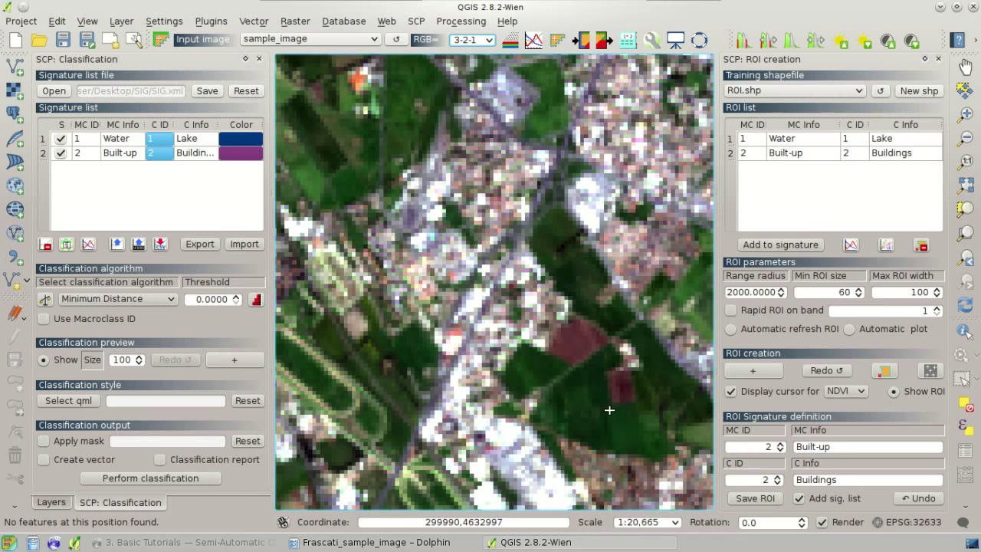
{"action": "left_click", "coordinate": [488, 39]}
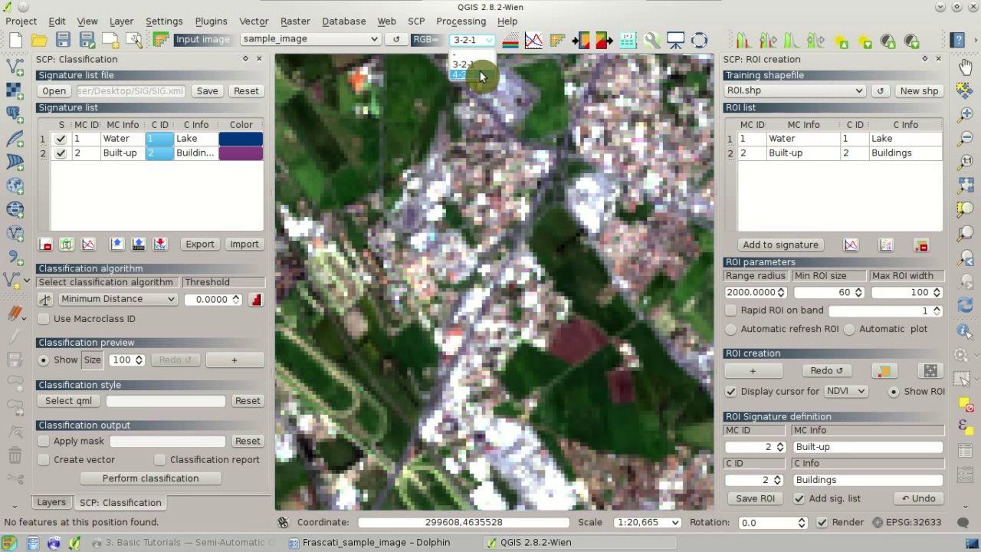
{"action": "left_click", "coordinate": [481, 76]}
Create a region-growing ROI in the large bright red field, with macroclass ID 3 and macroclass description Vegetation
{"action": "left_click", "coordinate": [754, 374]}
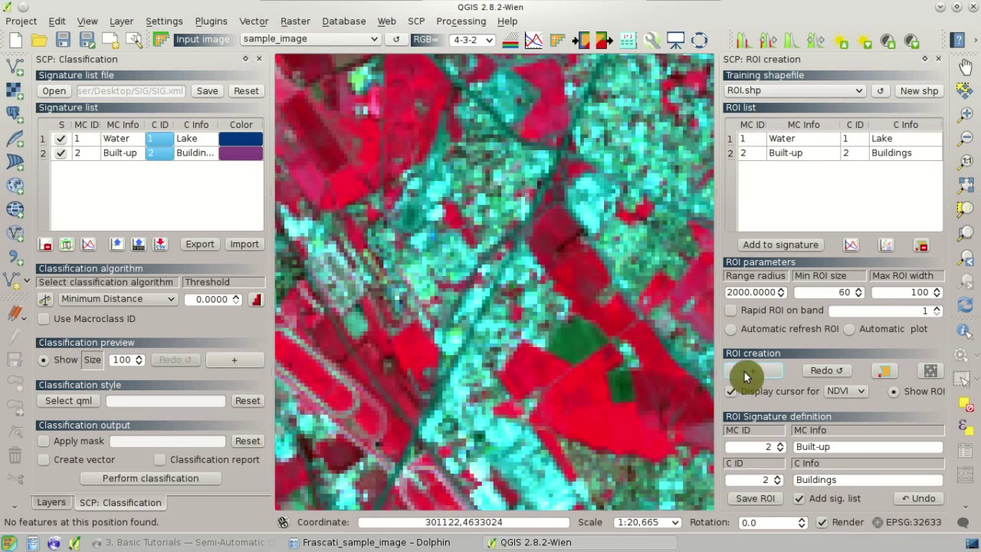
{"action": "left_click", "coordinate": [595, 418]}
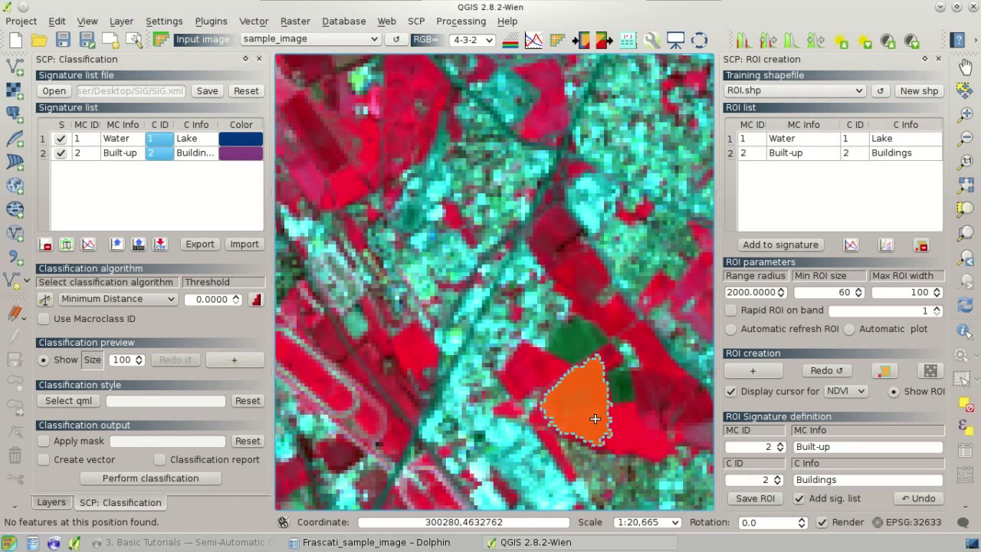
{"action": "double_click", "coordinate": [774, 447]}
{"action": "type", "text": "3"}
{"action": "key", "text": "Tab"}
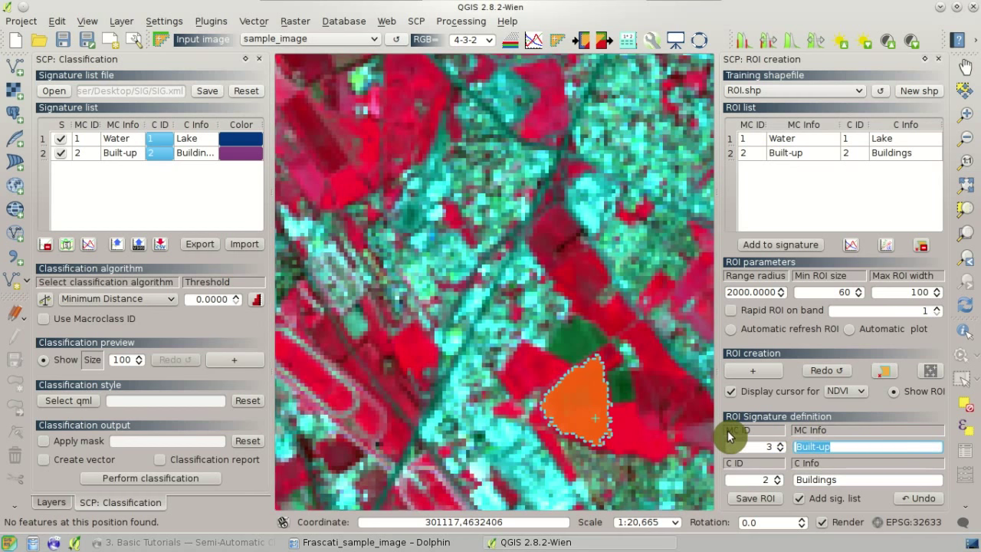
{"action": "type", "text": "Vegetation"}
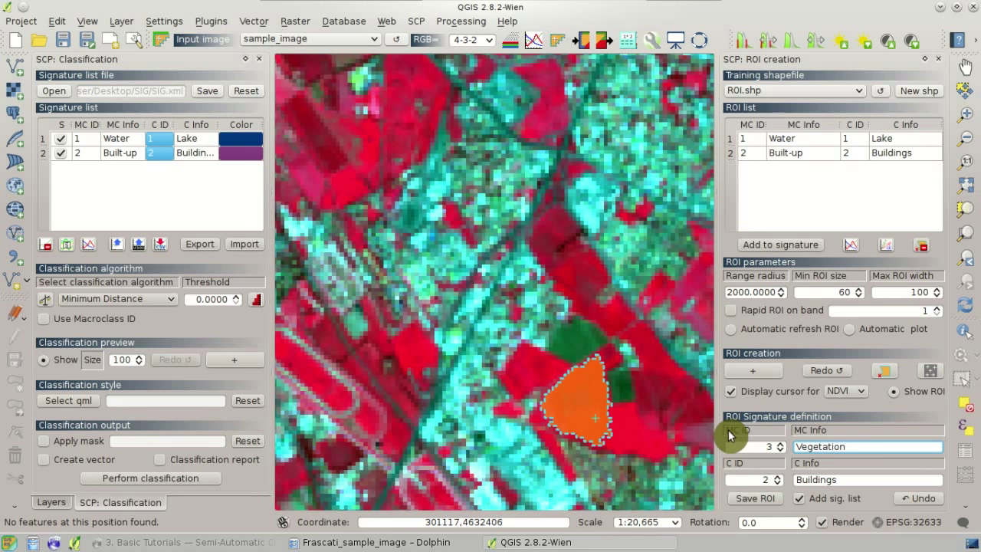
Set the ROI's class ID to 3 and class description to Vegetation, and save it with its signature added to the list
{"action": "double_click", "coordinate": [770, 481]}
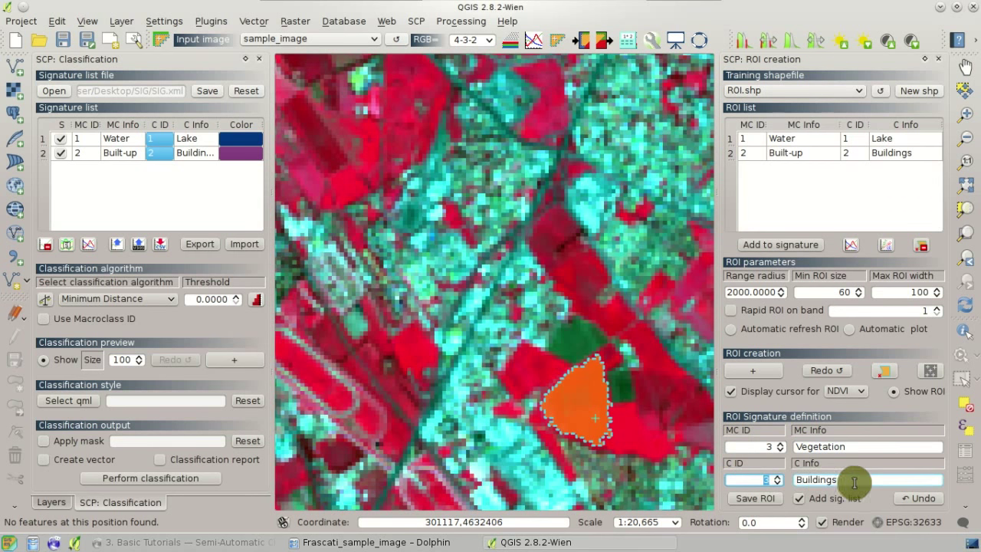
{"action": "key", "text": "Tab"}
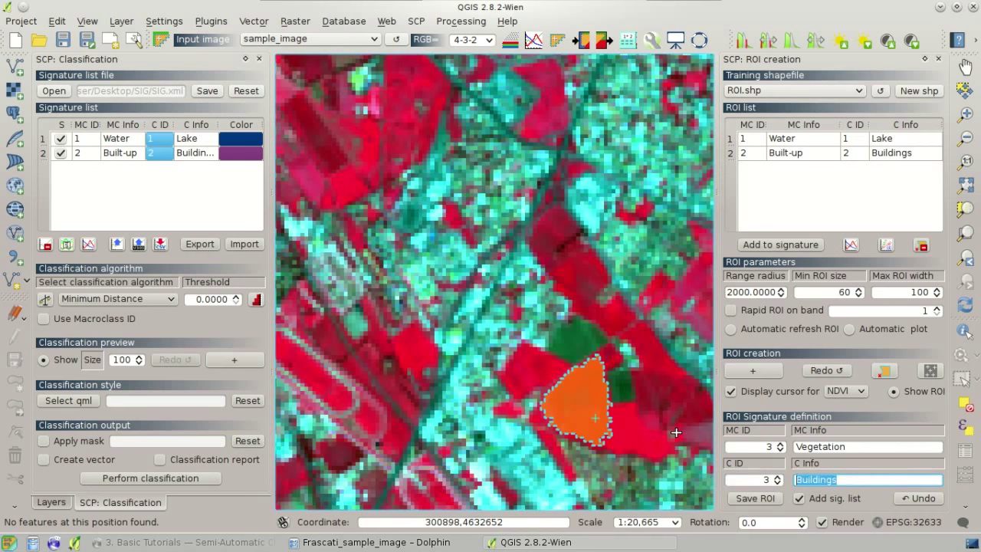
{"action": "type", "text": "Vegetation"}
{"action": "left_click", "coordinate": [754, 498]}
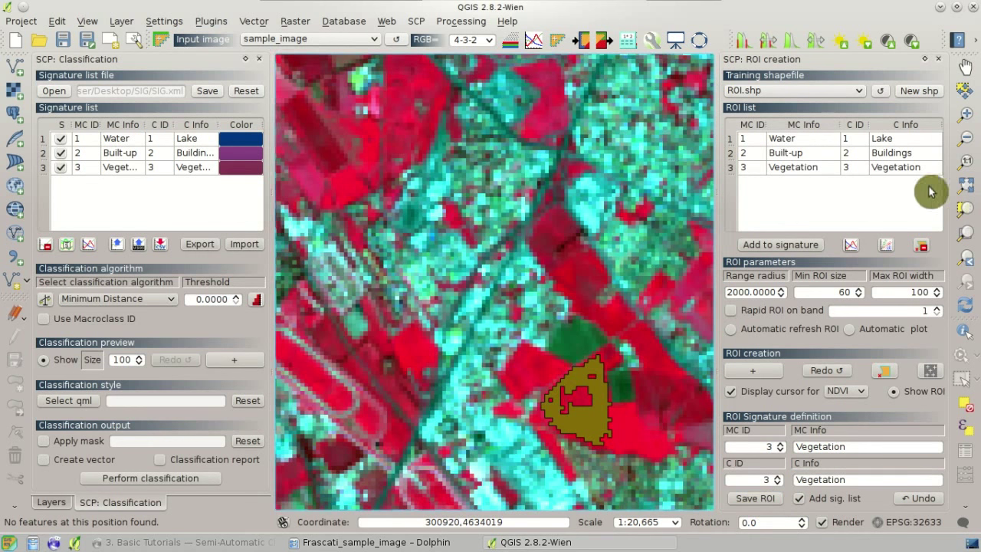
Create a region-growing ROI in the greenish bare field in the southwest of the image, west of the lake
{"action": "left_click", "coordinate": [966, 68]}
{"action": "scroll", "coordinate": [483, 261], "scroll_direction": "down", "scroll_amount": 2}
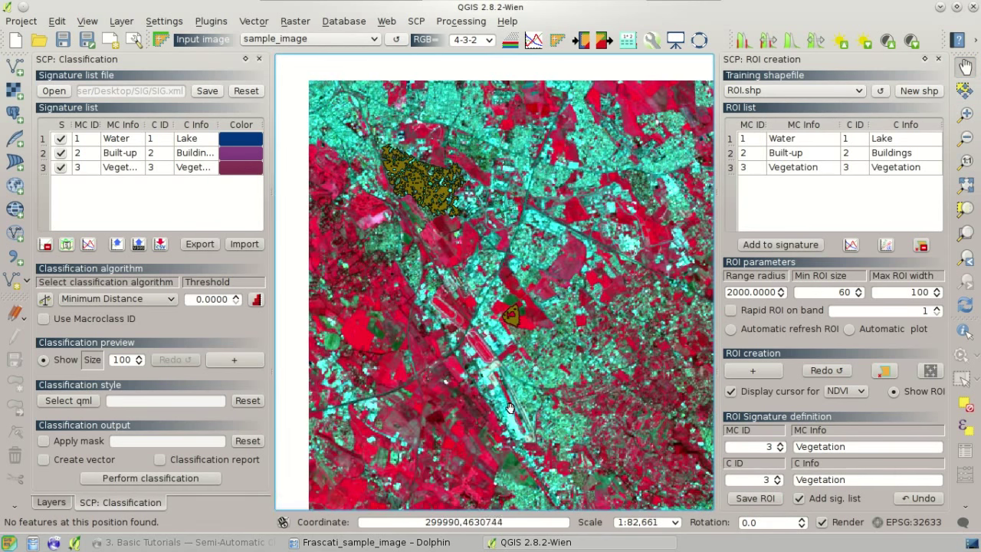
{"action": "left_click_drag", "start_coordinate": [498, 374], "coordinate": [488, 278]}
{"action": "left_click_drag", "start_coordinate": [511, 450], "coordinate": [488, 357]}
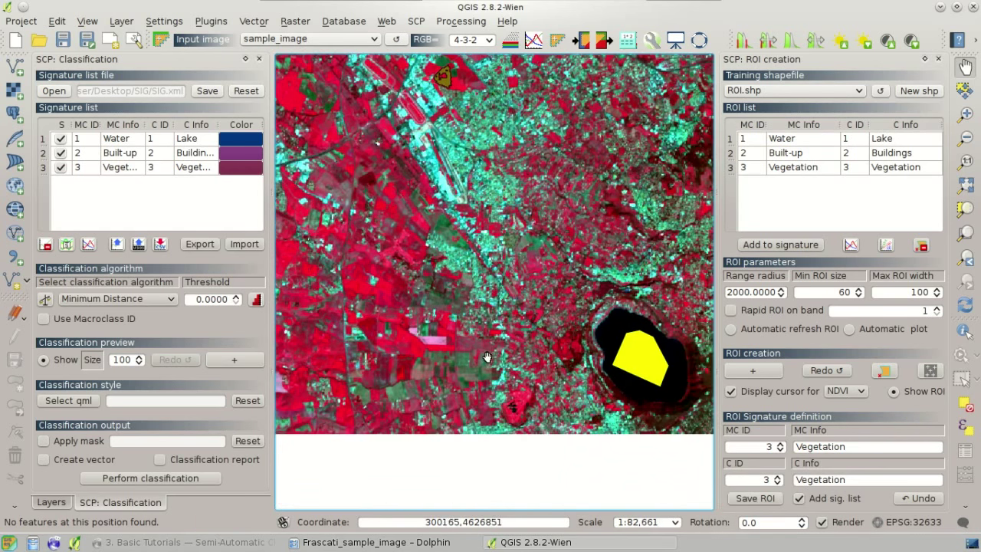
{"action": "scroll", "coordinate": [459, 360], "scroll_direction": "up", "scroll_amount": 1}
{"action": "left_click_drag", "start_coordinate": [348, 425], "coordinate": [438, 415]}
{"action": "scroll", "coordinate": [438, 415], "scroll_direction": "up", "scroll_amount": 1}
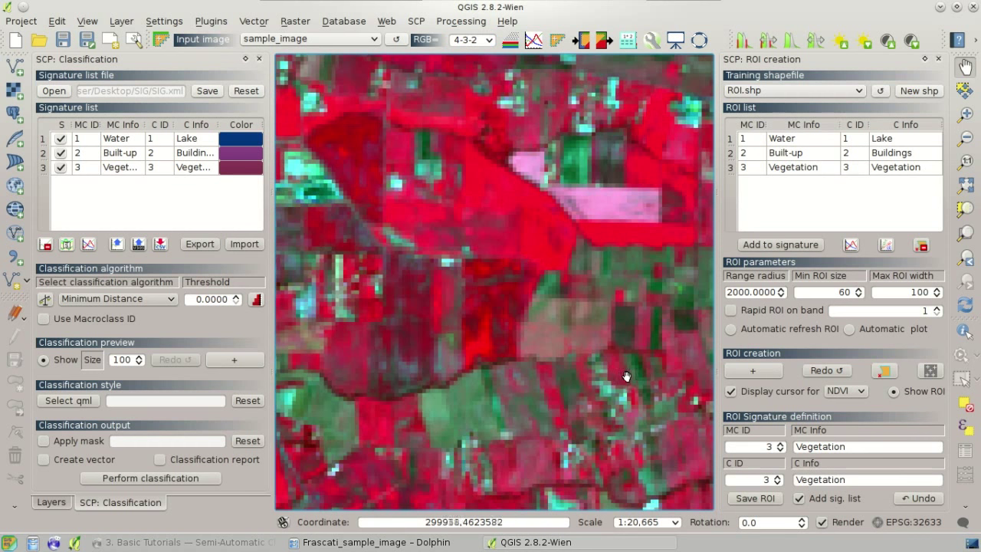
{"action": "left_click", "coordinate": [752, 370]}
{"action": "left_click", "coordinate": [433, 403]}
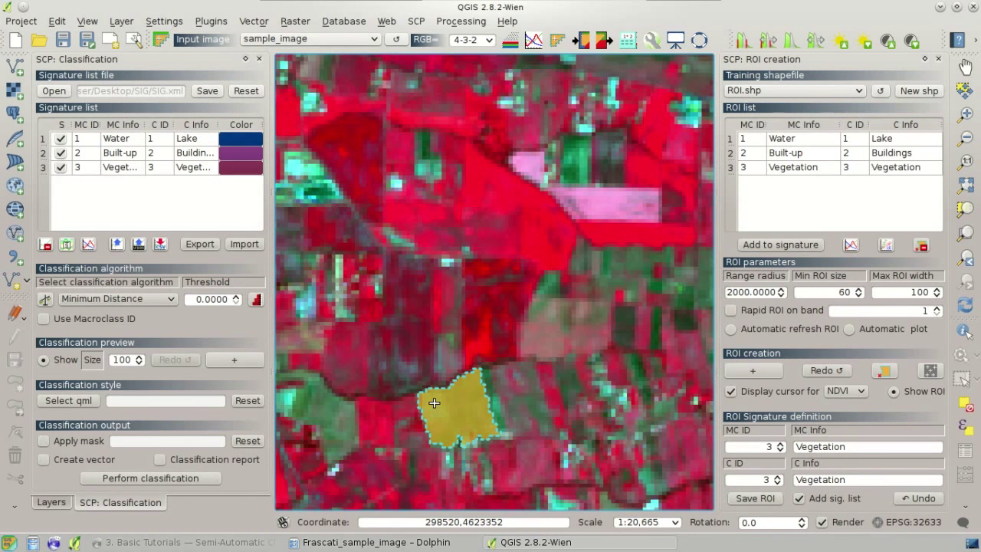
Set the new ROI's macroclass ID to 4 and its macroclass description to Bare soil
{"action": "double_click", "coordinate": [768, 445]}
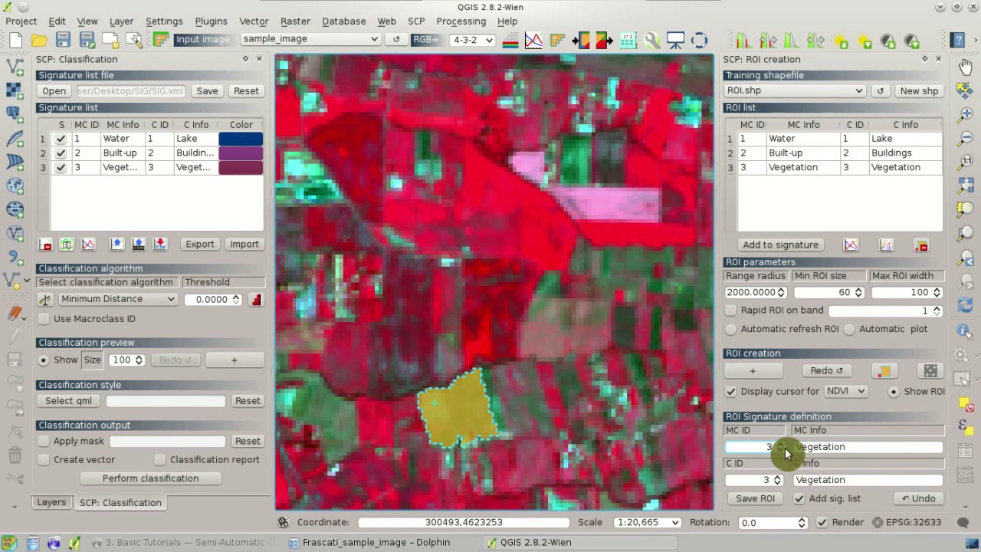
{"action": "key", "text": "BackSpace"}
{"action": "type", "text": "4"}
{"action": "key", "text": "Tab"}
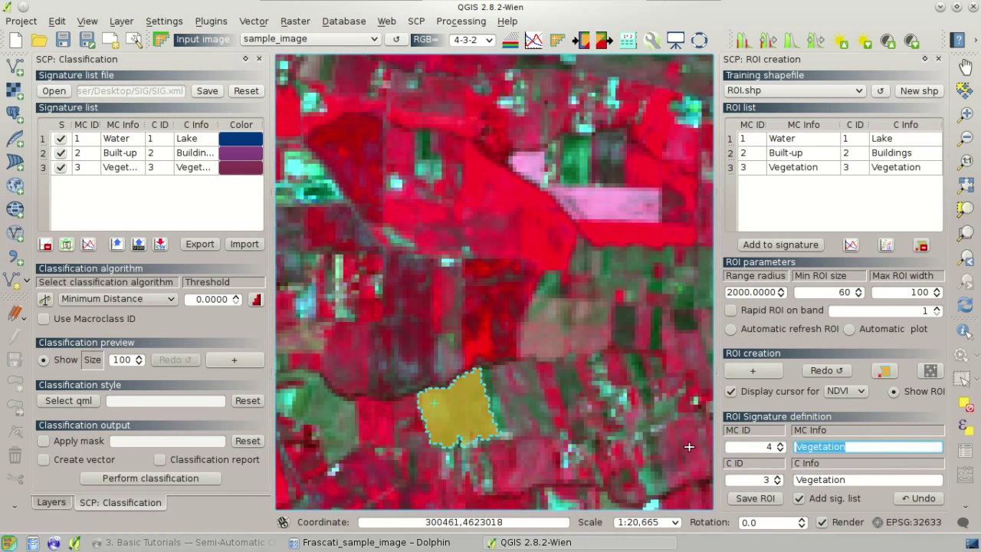
{"action": "type", "text": "Bare soil"}
Set the ROI's class ID to 4 and class description to Bare soil, and save it with its signature added to the list
{"action": "left_click", "coordinate": [778, 476]}
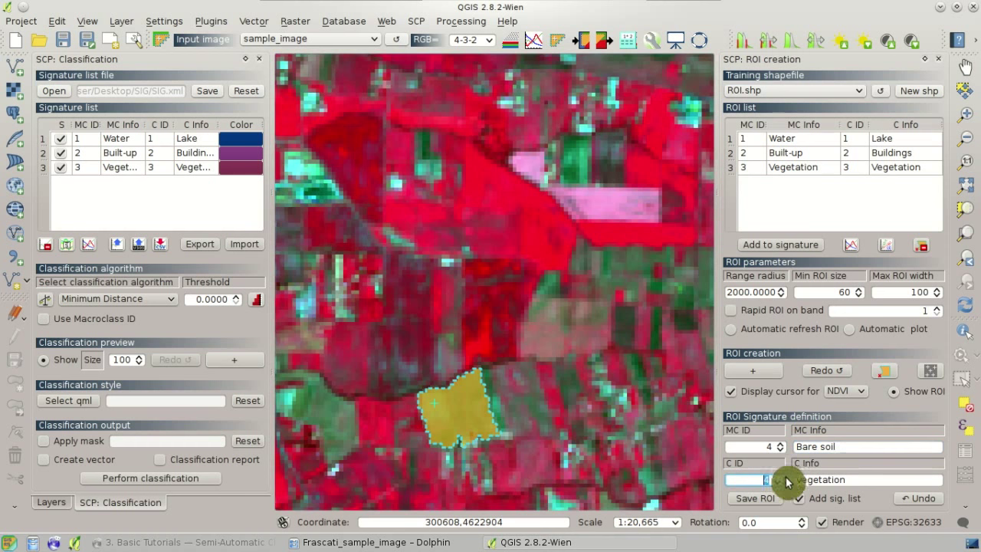
{"action": "double_click", "coordinate": [848, 477]}
{"action": "type", "text": "Ba"}
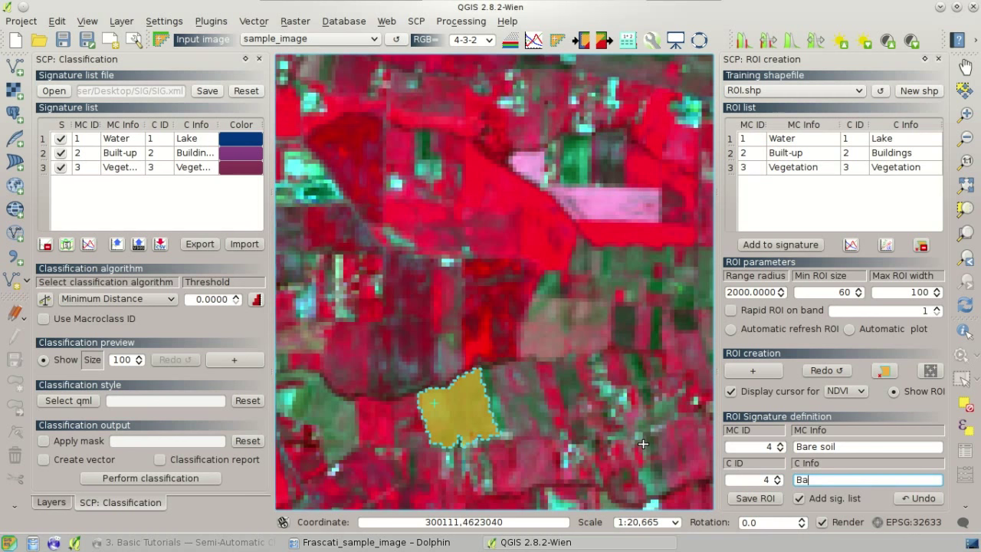
{"action": "type", "text": "re soil"}
{"action": "left_click", "coordinate": [769, 499]}
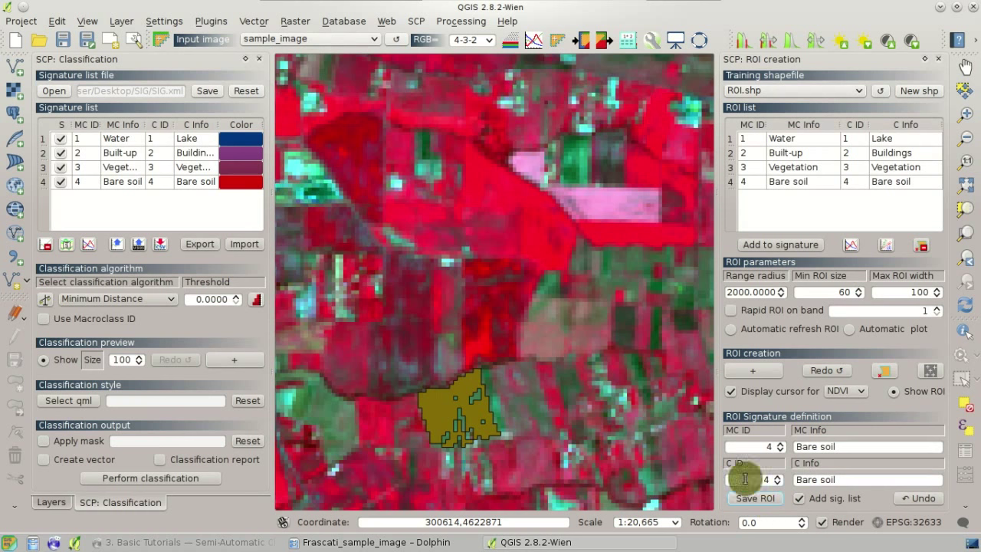
Set the signature colors to blue for Water / Lake and red for Built-up / Buildings
{"action": "left_click", "coordinate": [184, 192]}
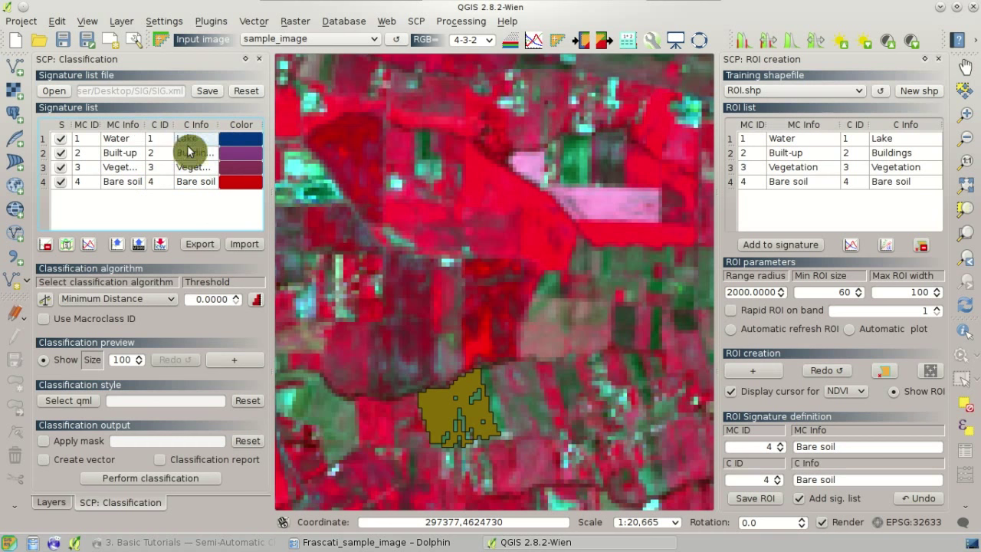
{"action": "double_click", "coordinate": [249, 140]}
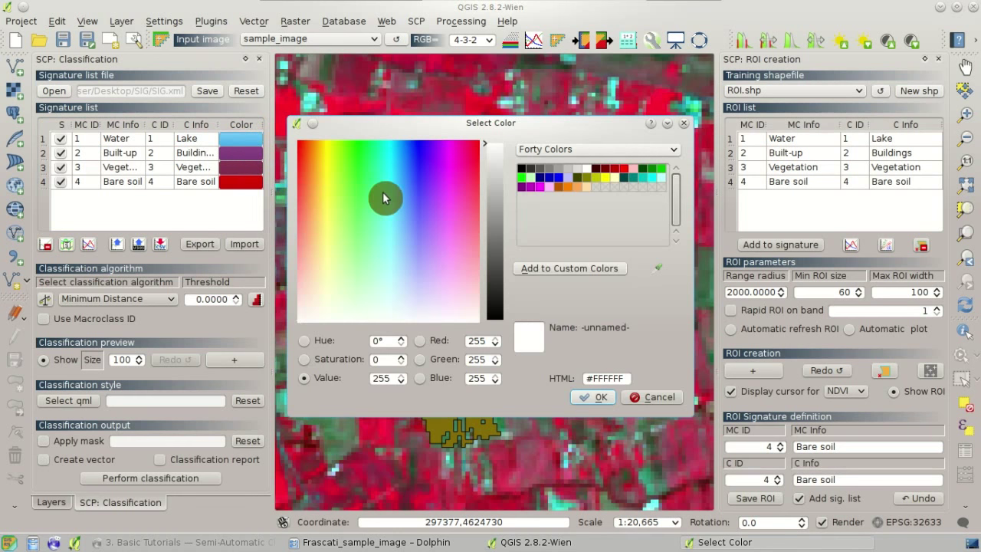
{"action": "left_click", "coordinate": [559, 182]}
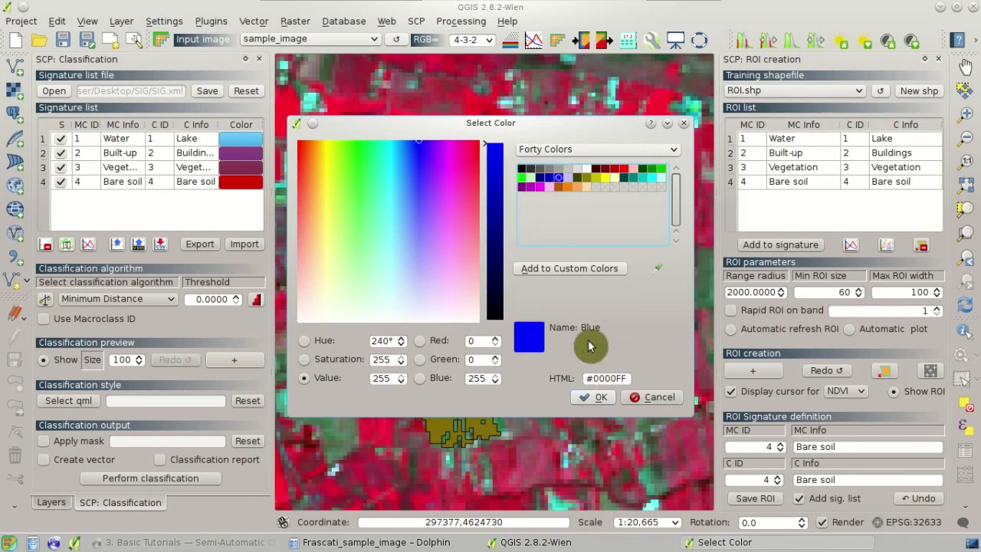
{"action": "left_click", "coordinate": [600, 406]}
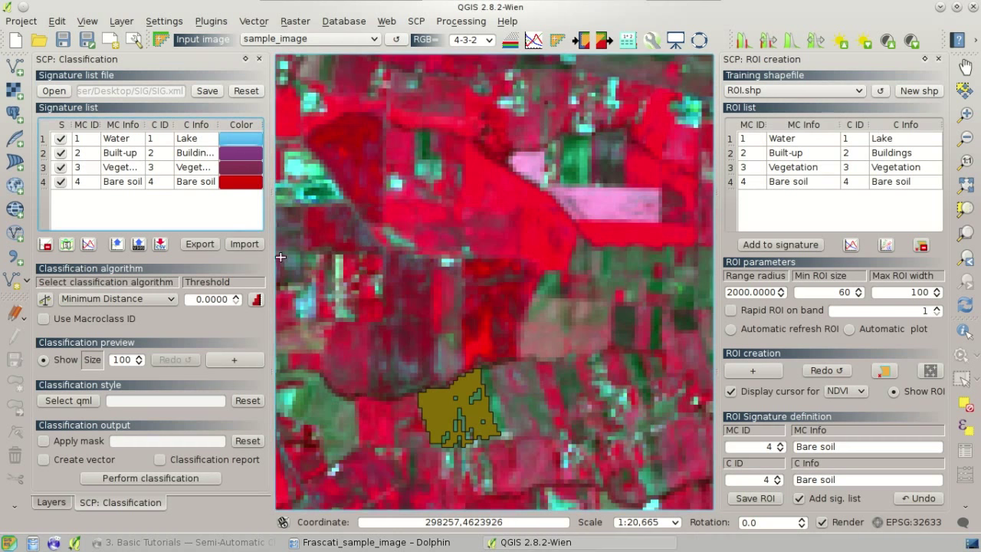
{"action": "double_click", "coordinate": [236, 158]}
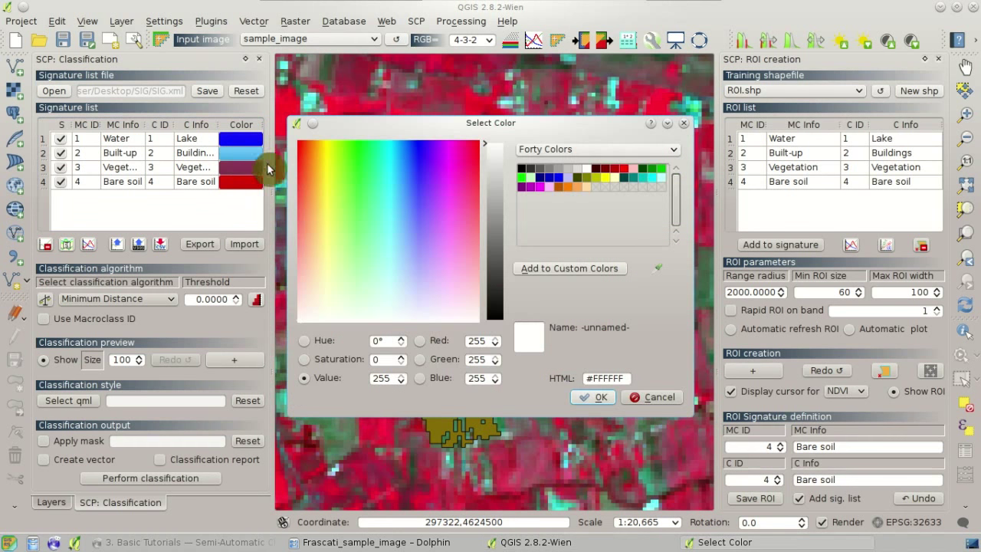
{"action": "left_click", "coordinate": [622, 167]}
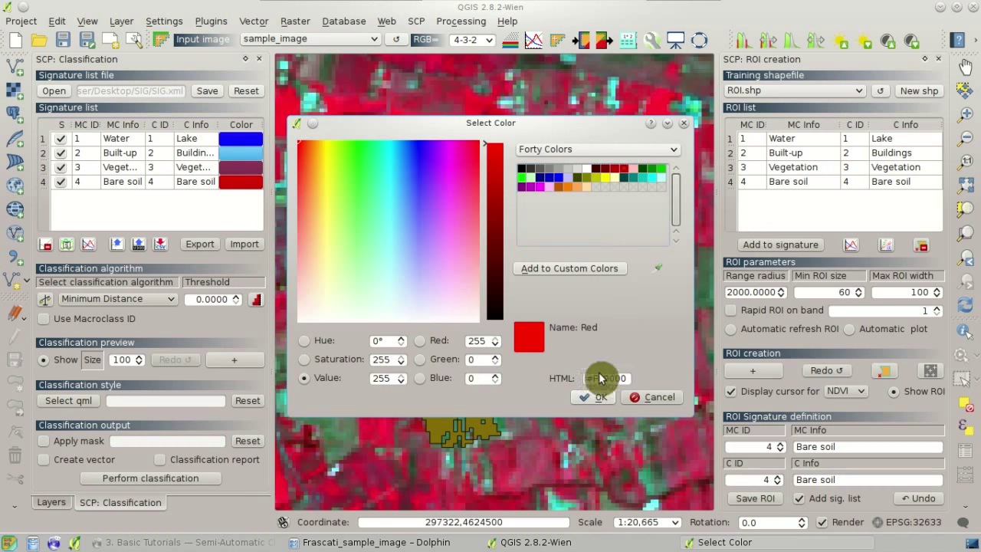
{"action": "left_click", "coordinate": [601, 403]}
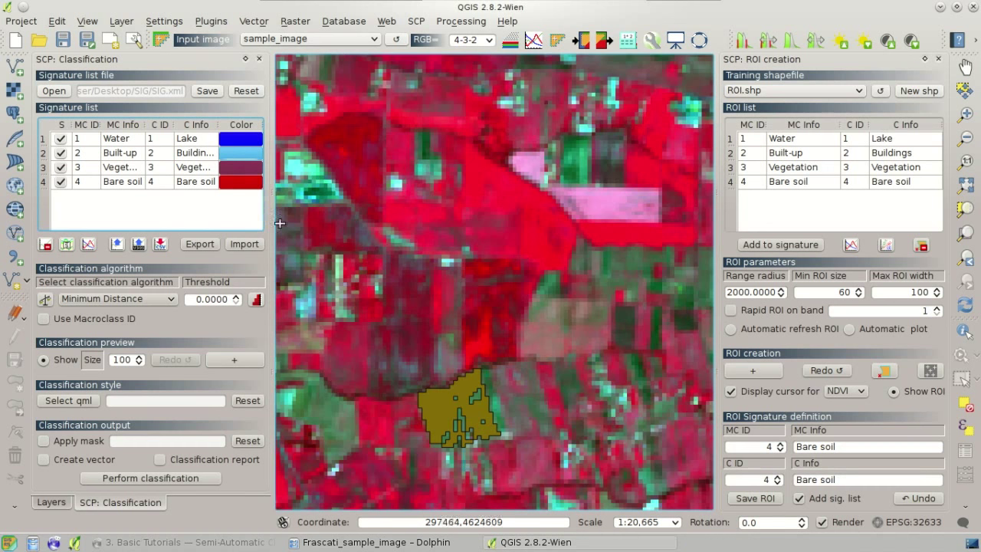
Set the signature colors to bright green for Vegetation and yellow for Bare soil
{"action": "double_click", "coordinate": [243, 167]}
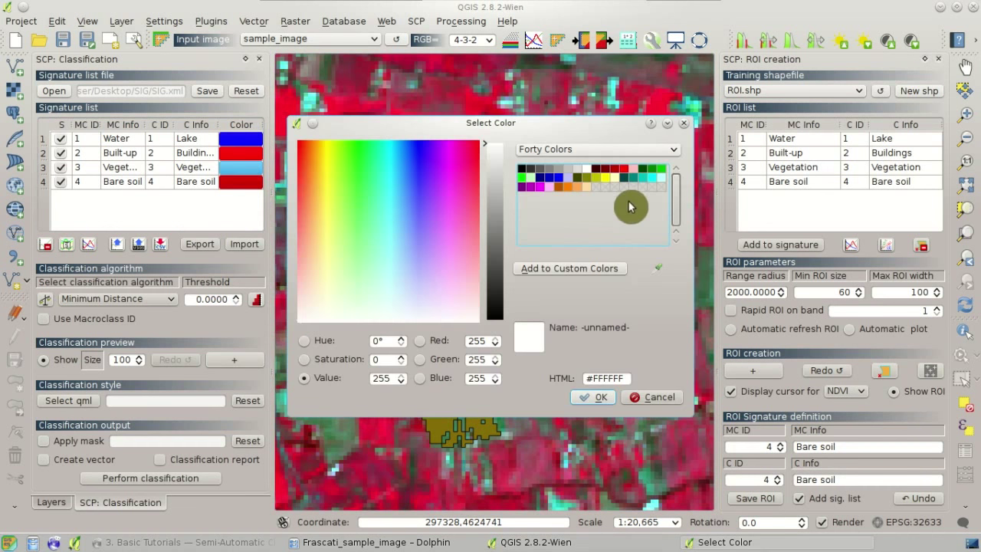
{"action": "left_click", "coordinate": [661, 168]}
{"action": "left_click", "coordinate": [604, 396]}
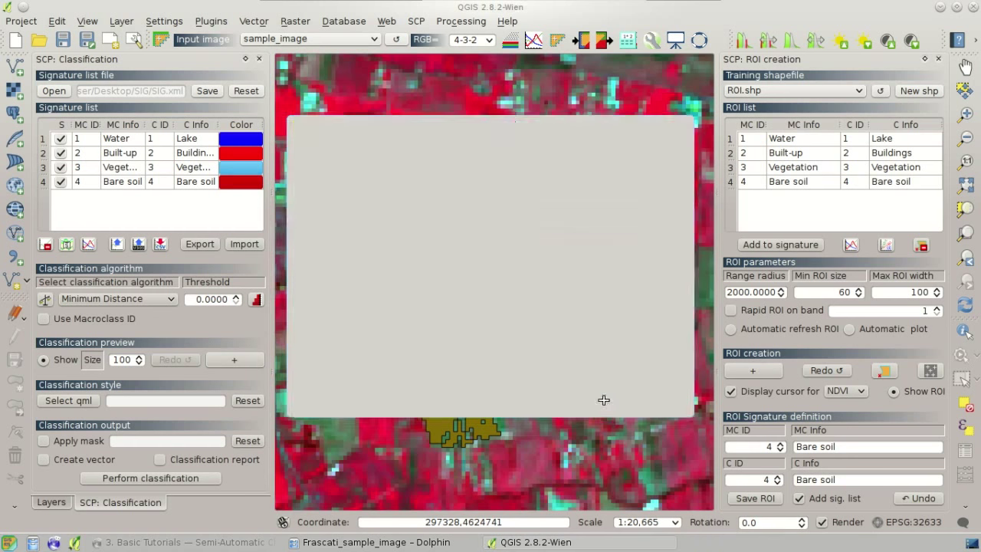
{"action": "left_click", "coordinate": [240, 209]}
{"action": "double_click", "coordinate": [223, 185]}
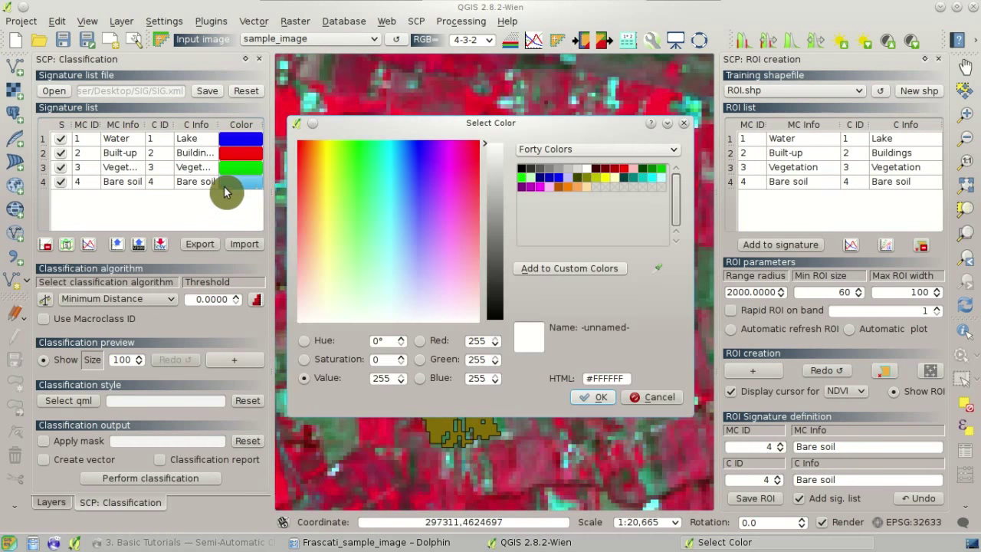
{"action": "left_click", "coordinate": [608, 179]}
{"action": "left_click", "coordinate": [606, 397]}
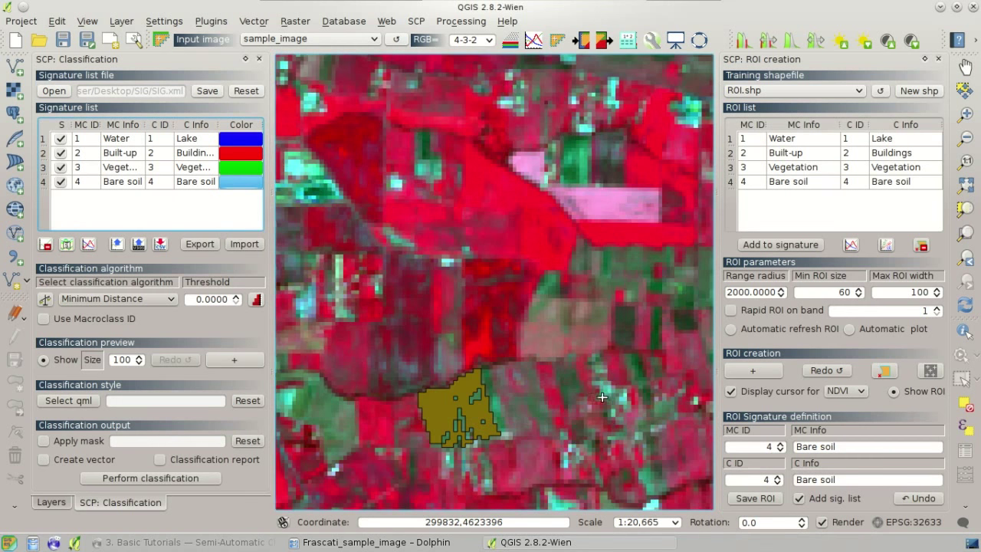
{"action": "left_click", "coordinate": [167, 216]}
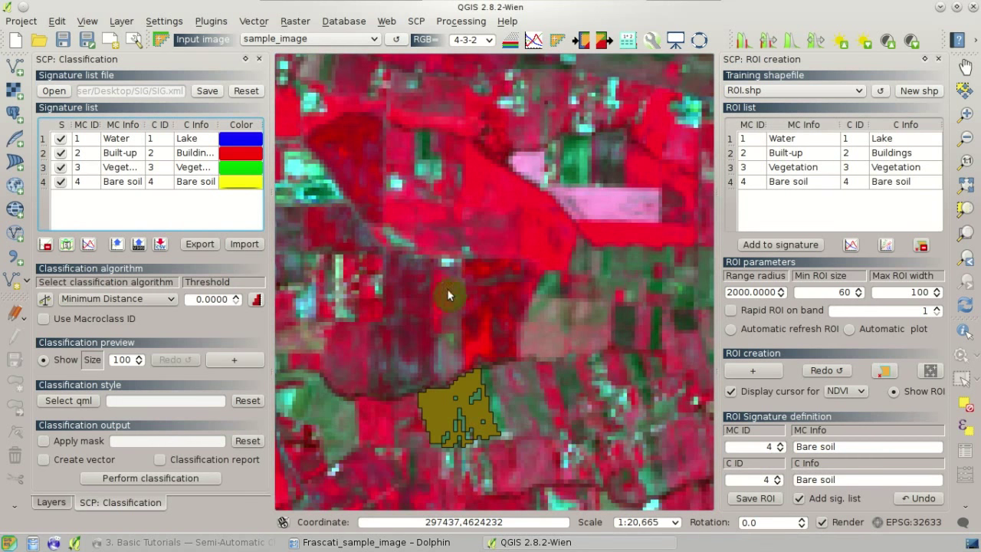
Set the classification algorithm to Spectral Angle Mapping
{"action": "scroll", "coordinate": [491, 295], "scroll_direction": "down", "scroll_amount": 1}
{"action": "scroll", "coordinate": [468, 266], "scroll_direction": "down", "scroll_amount": 1}
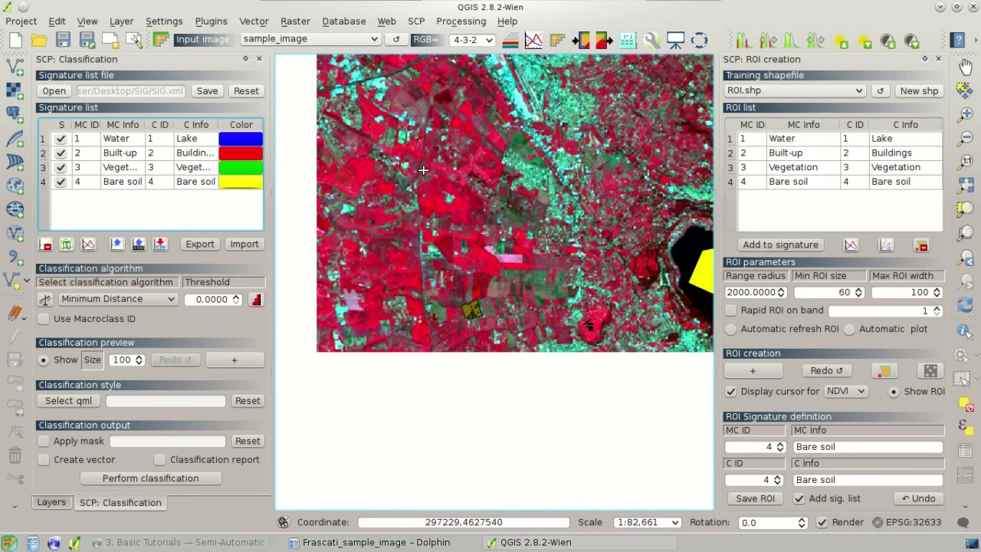
{"action": "left_click", "coordinate": [165, 305]}
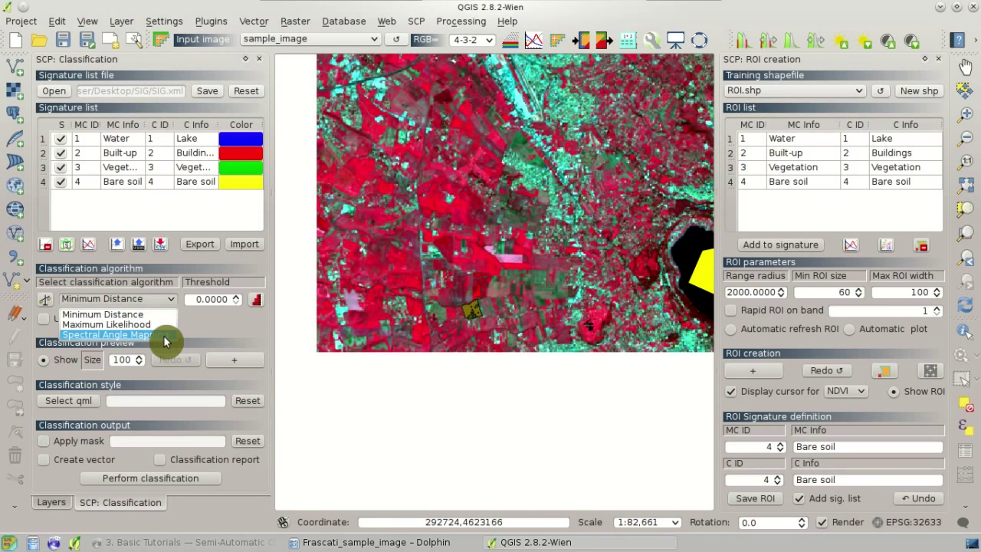
{"action": "left_click", "coordinate": [164, 307]}
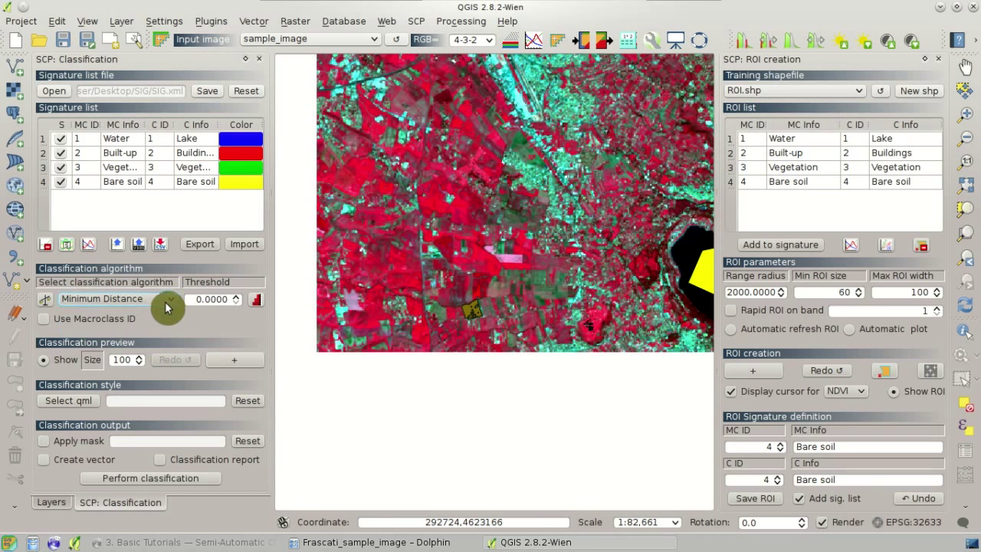
{"action": "left_click", "coordinate": [164, 305]}
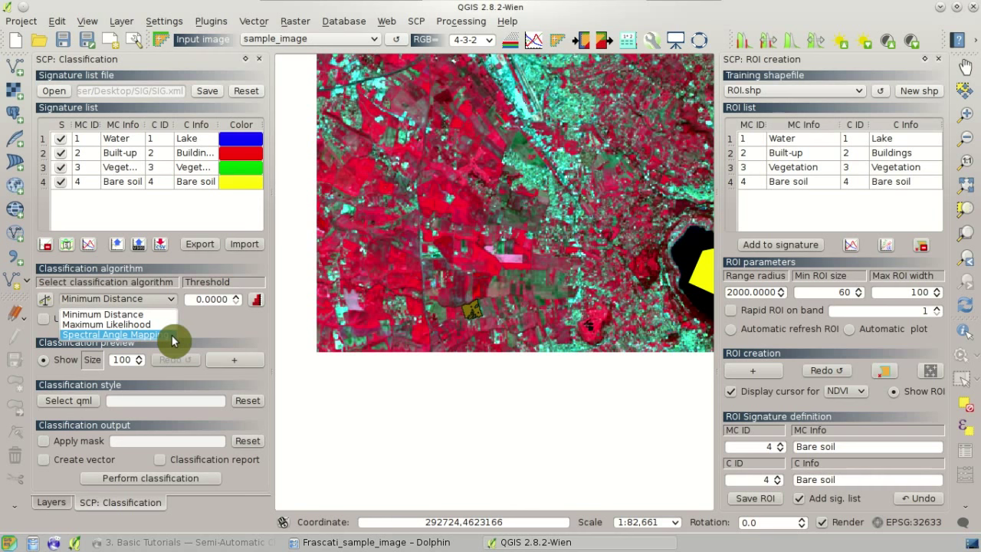
{"action": "left_click", "coordinate": [172, 335]}
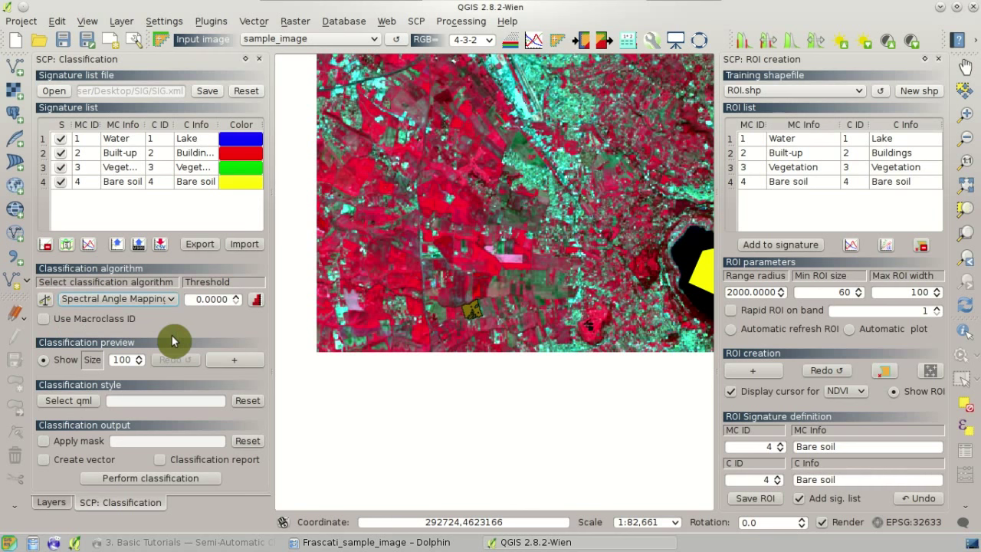
Set the classification preview size to 500 and generate a preview centered just northwest of the lake
{"action": "left_click", "coordinate": [113, 361]}
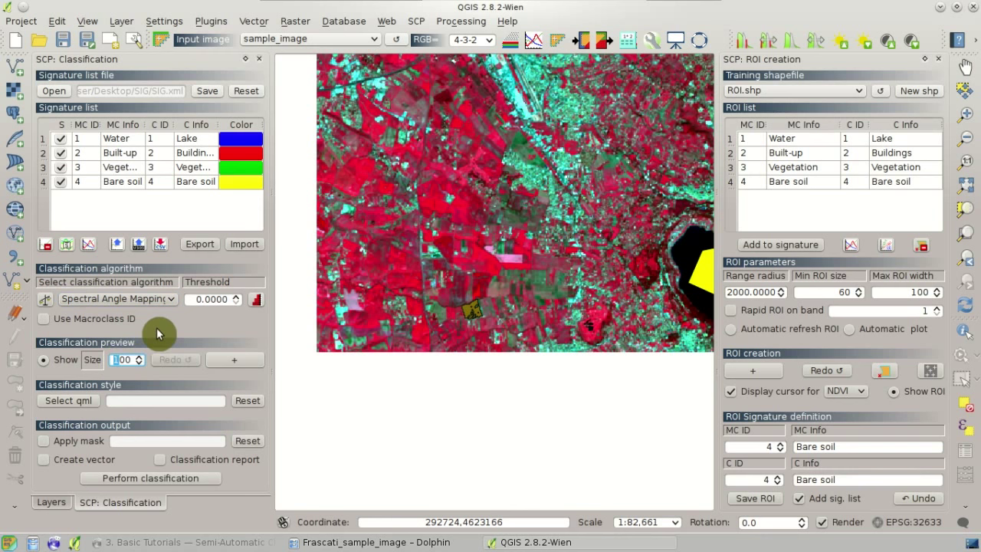
{"action": "type", "text": "5"}
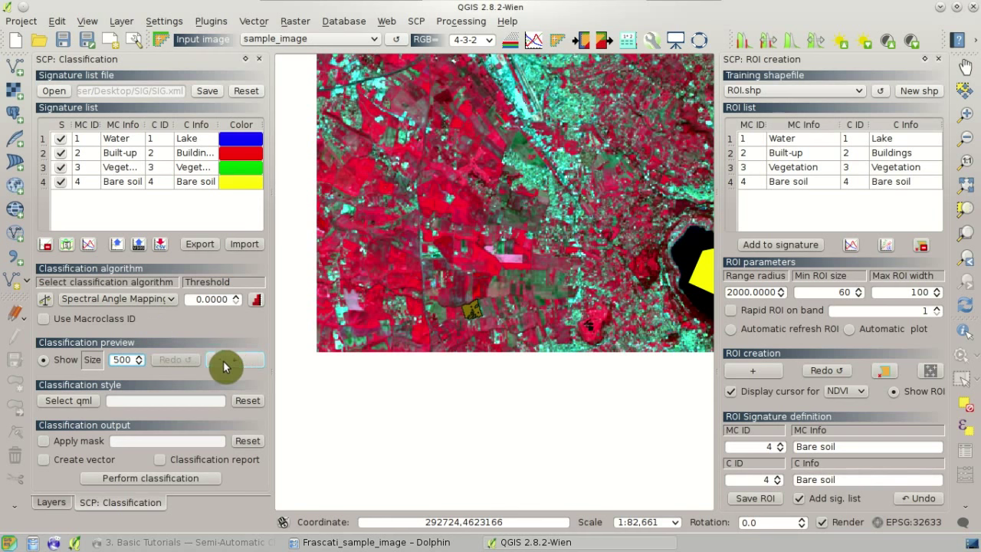
{"action": "left_click", "coordinate": [236, 360]}
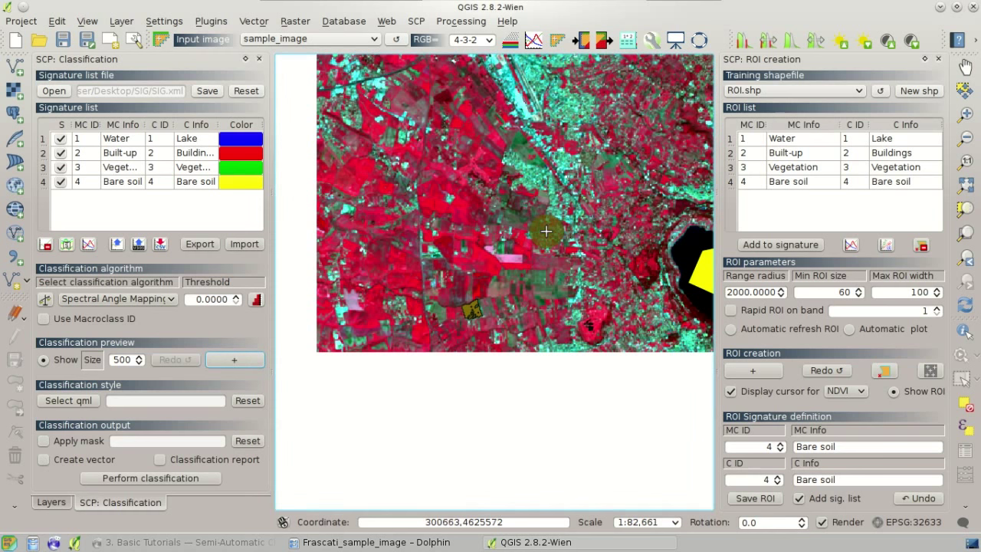
{"action": "left_click", "coordinate": [632, 228]}
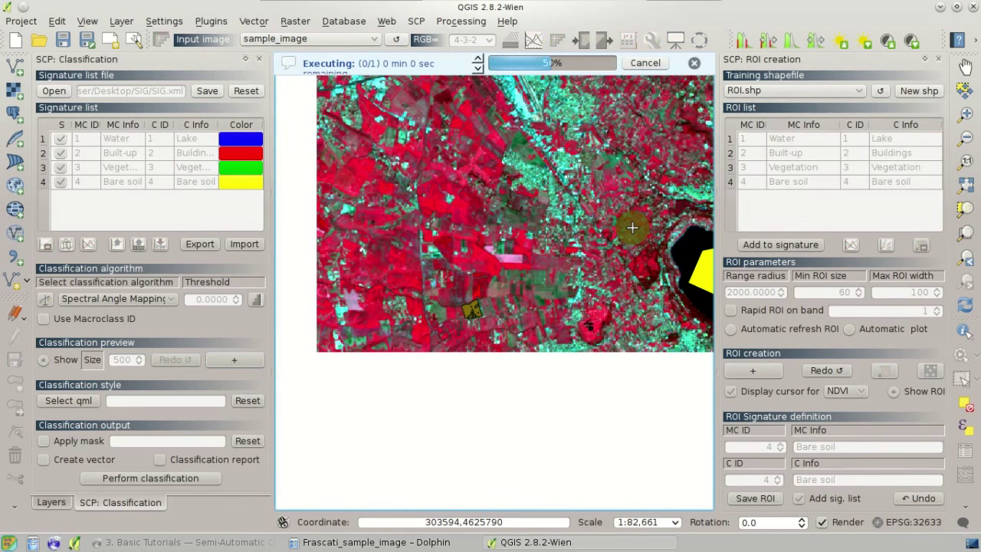
{"action": "scroll", "coordinate": [632, 227], "scroll_direction": "down", "scroll_amount": 1}
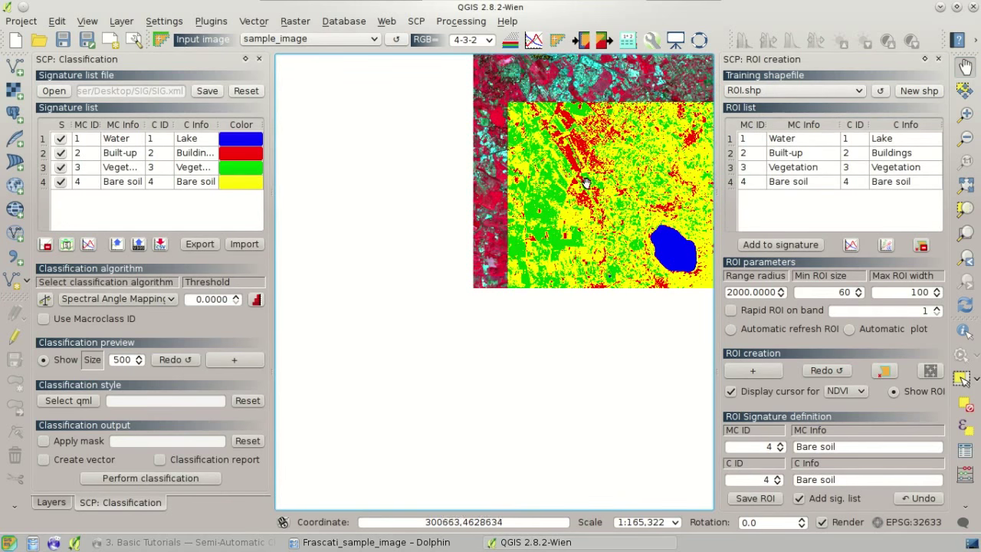
{"action": "left_click_drag", "start_coordinate": [584, 182], "coordinate": [504, 335]}
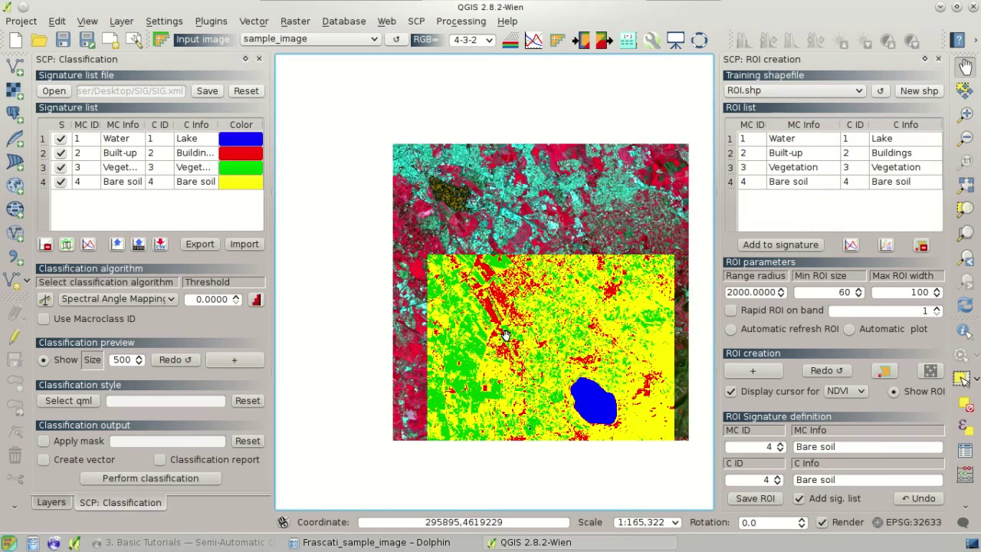
Inspect the preview layer and its class legend in Class_temp_group, toggling the group's visibility
{"action": "left_click", "coordinate": [55, 503]}
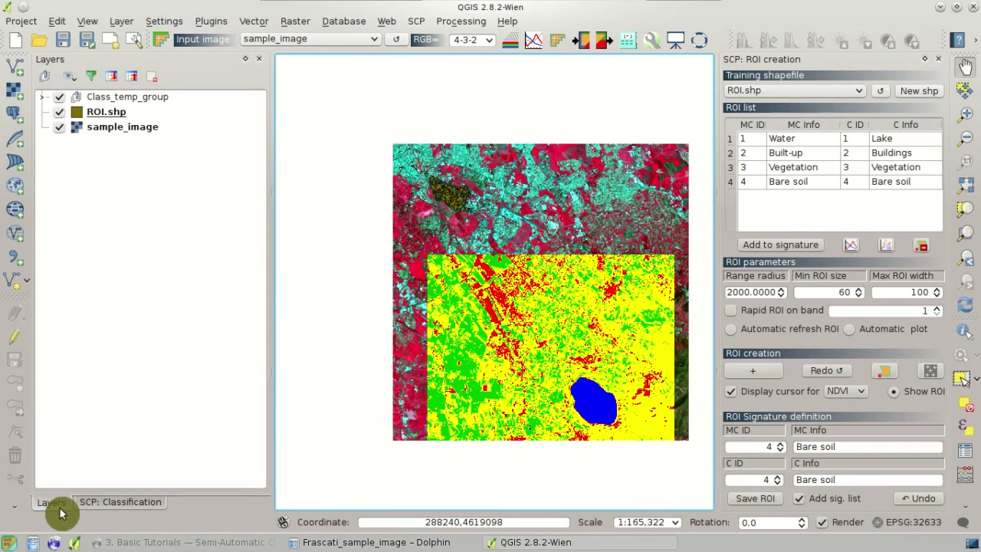
{"action": "left_click", "coordinate": [42, 97]}
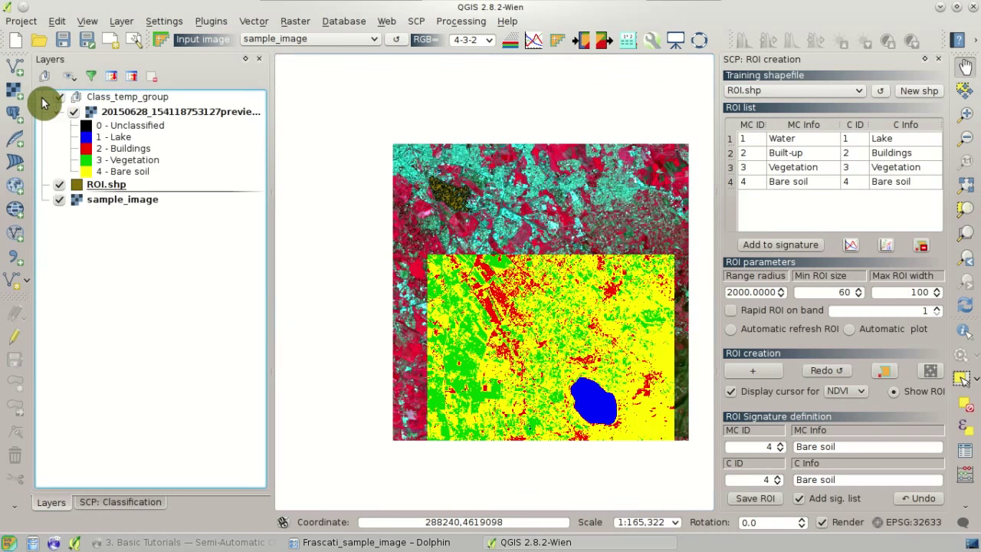
{"action": "left_click", "coordinate": [142, 100]}
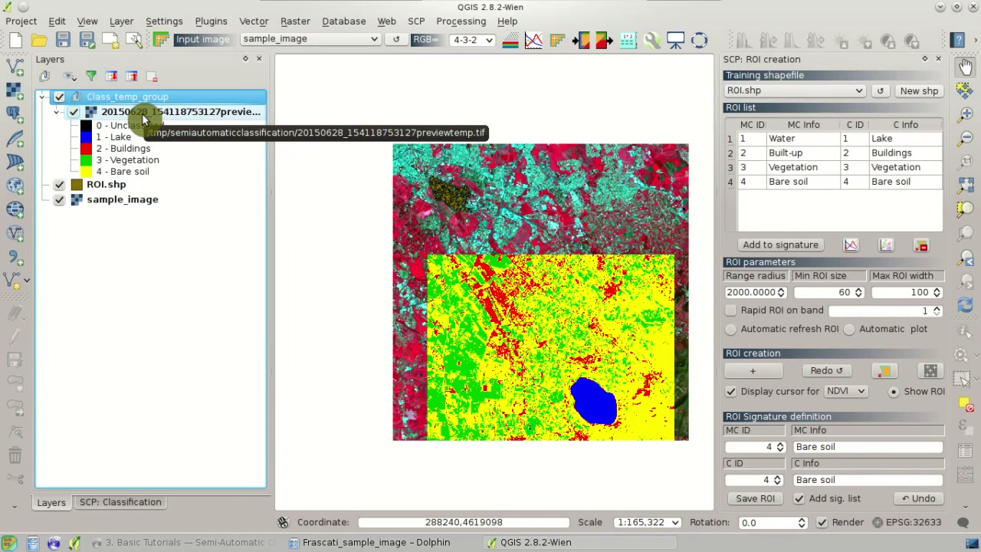
{"action": "left_click", "coordinate": [57, 98]}
{"action": "left_click", "coordinate": [57, 98]}
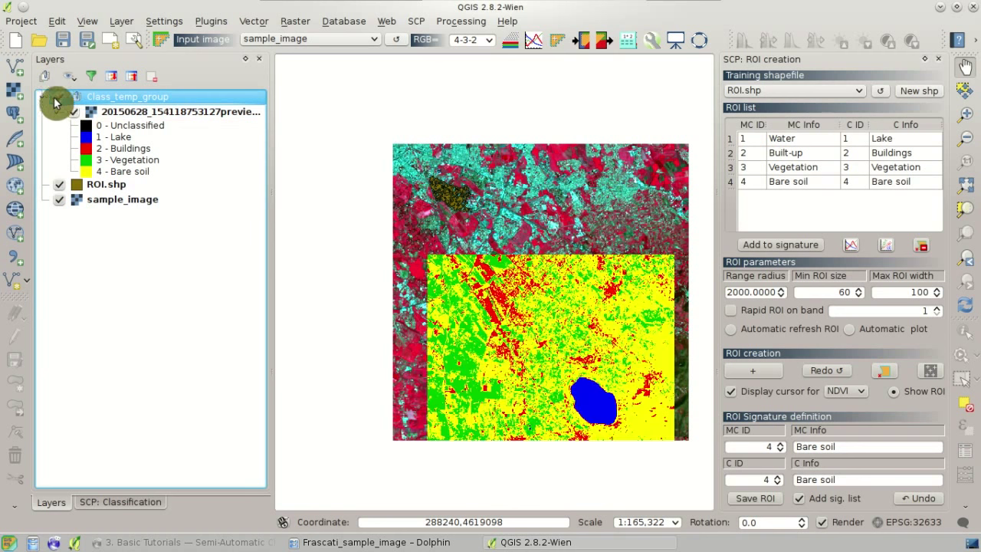
{"action": "left_click", "coordinate": [43, 98]}
Compare the classification preview with the underlying image by toggling the preview's display at full and closer zoom
{"action": "left_click", "coordinate": [131, 504]}
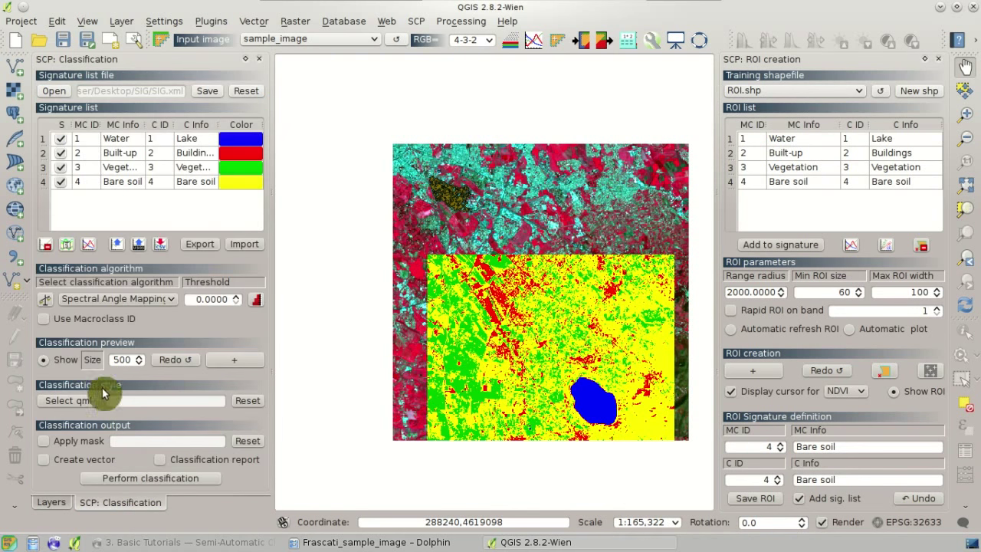
{"action": "left_click", "coordinate": [66, 365]}
{"action": "left_click", "coordinate": [65, 364]}
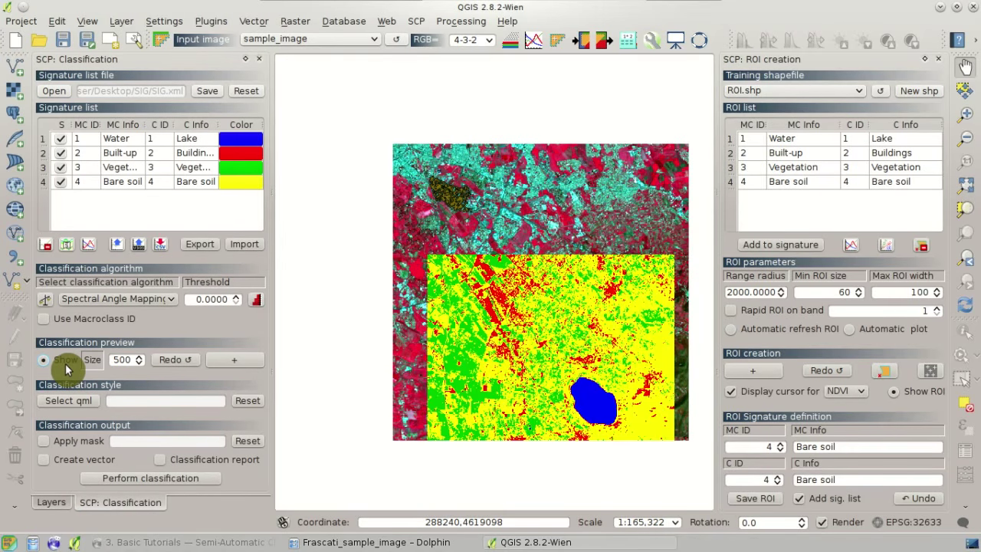
{"action": "left_click", "coordinate": [65, 364]}
{"action": "left_click", "coordinate": [65, 363]}
{"action": "scroll", "coordinate": [563, 354], "scroll_direction": "up", "scroll_amount": 1}
{"action": "scroll", "coordinate": [563, 354], "scroll_direction": "up", "scroll_amount": 1}
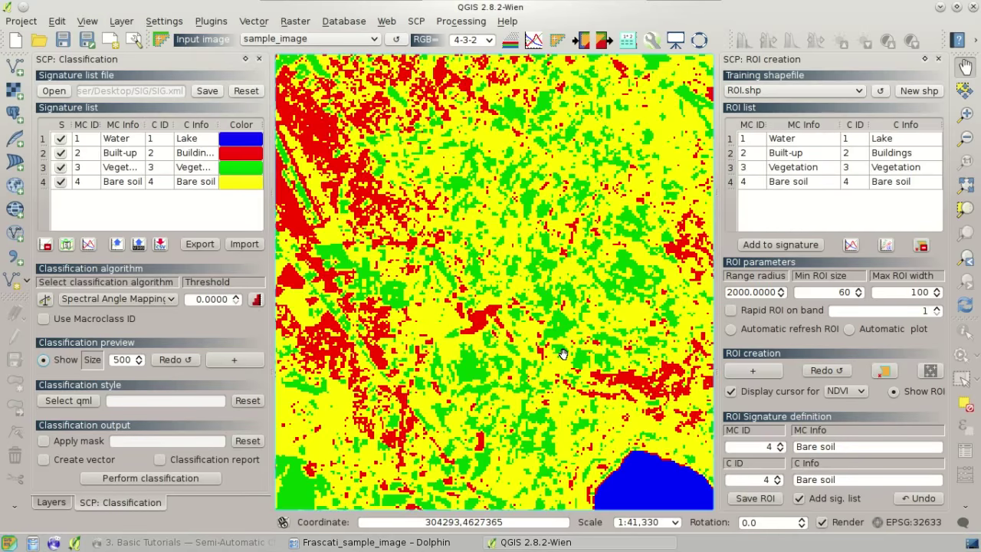
{"action": "left_click", "coordinate": [74, 363]}
{"action": "left_click", "coordinate": [74, 364]}
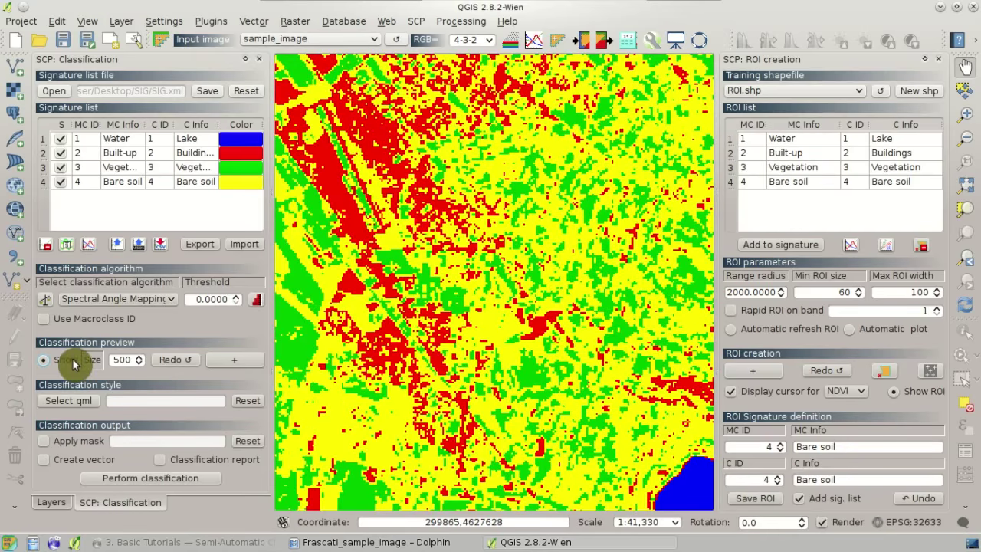
{"action": "left_click", "coordinate": [74, 365]}
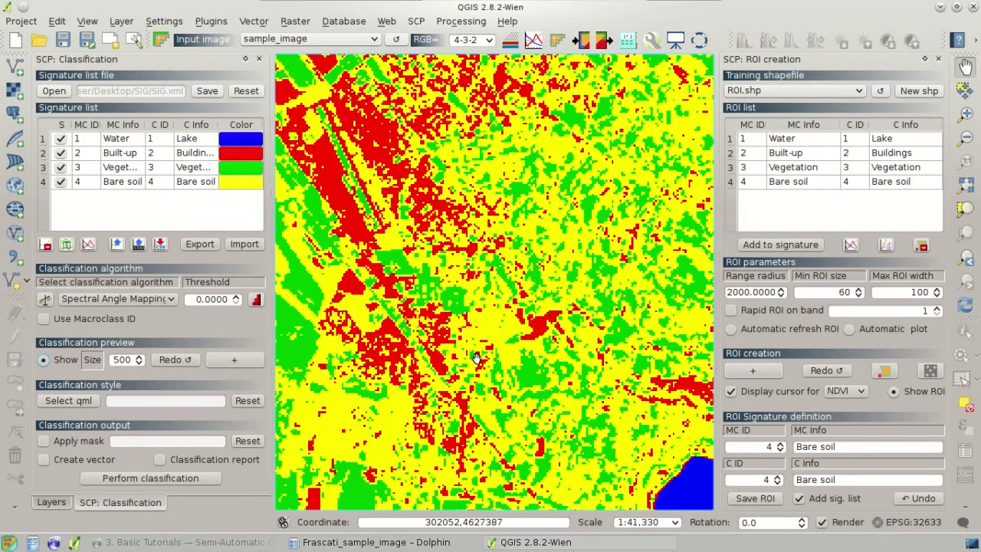
Start the full classification and create a new output folder named classification on the Desktop
{"action": "left_click", "coordinate": [200, 484]}
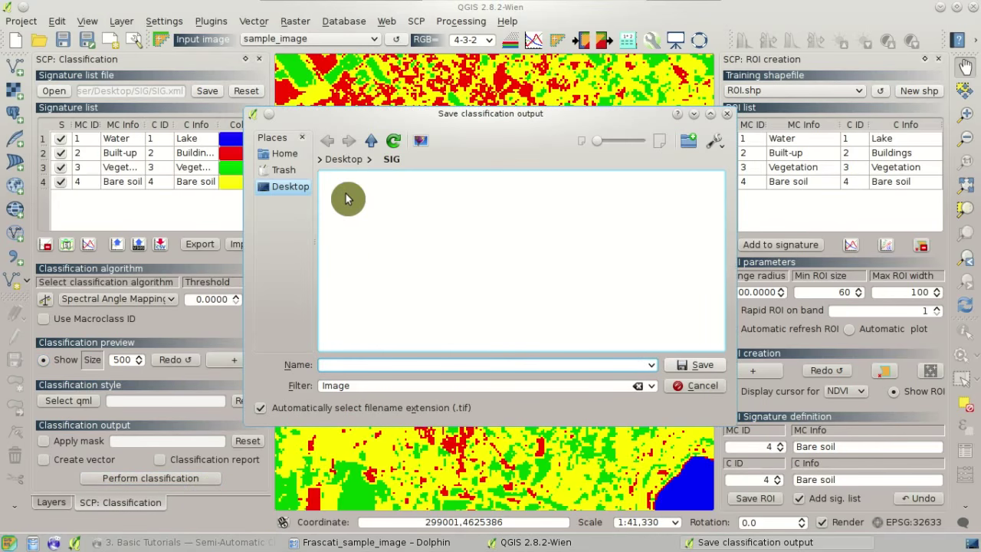
{"action": "left_click", "coordinate": [344, 159]}
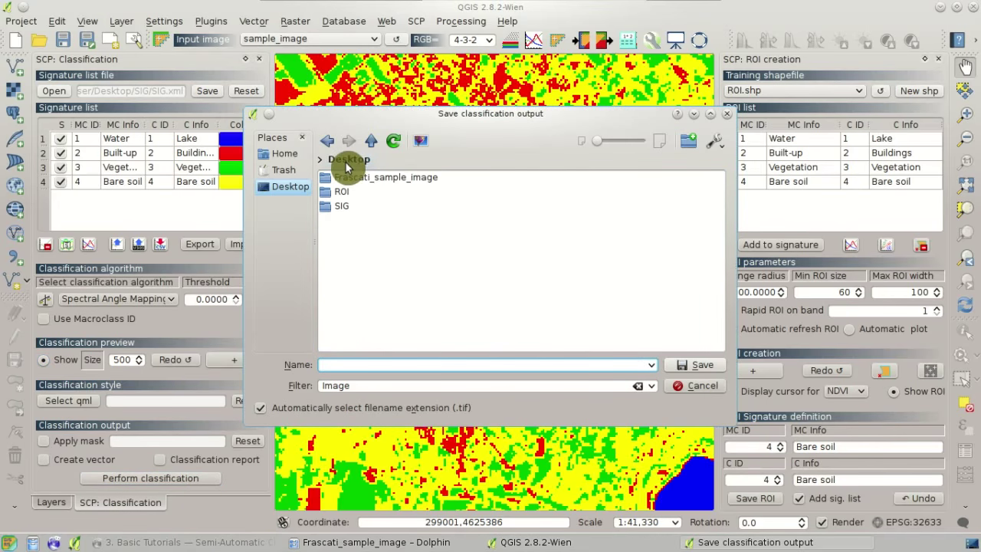
{"action": "left_click", "coordinate": [687, 140]}
{"action": "type", "text": "calss"}
{"action": "key", "text": "BackSpace"}
{"action": "key", "text": "BackSpace"}
{"action": "key", "text": "BackSpace"}
{"action": "type", "text": "classification"}
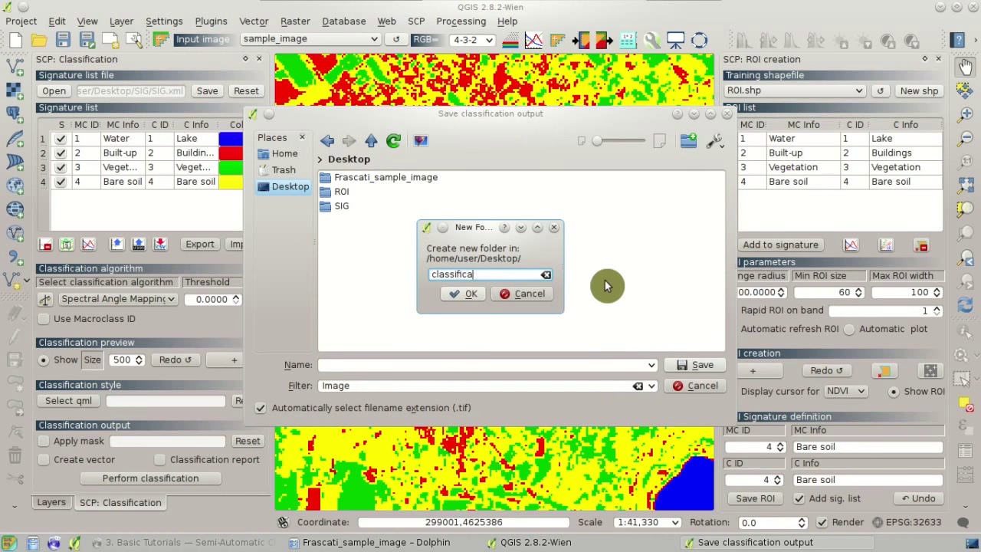
{"action": "left_click", "coordinate": [478, 293]}
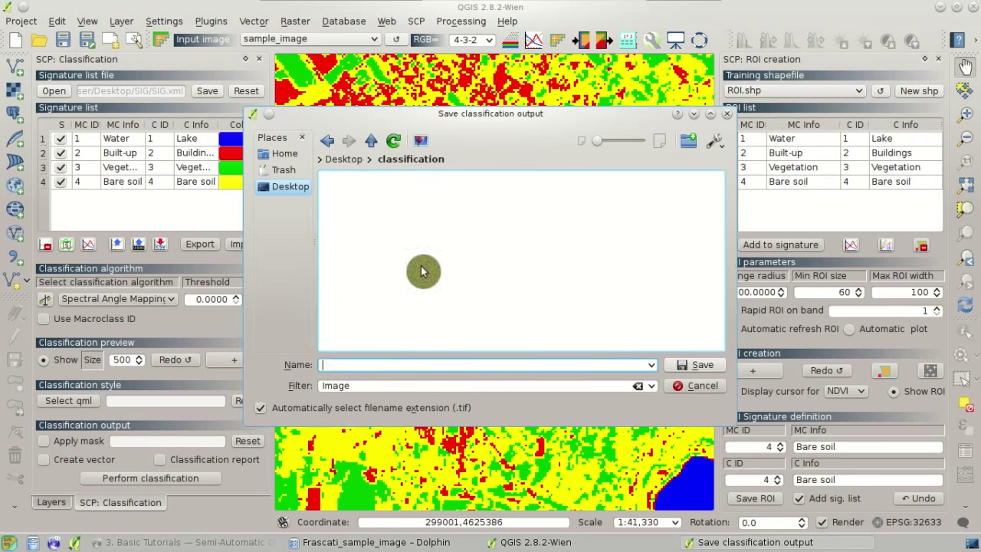
Save the classification output as classification.tif in the classification folder and run the classification
{"action": "left_click", "coordinate": [401, 365]}
{"action": "type", "text": "classification"}
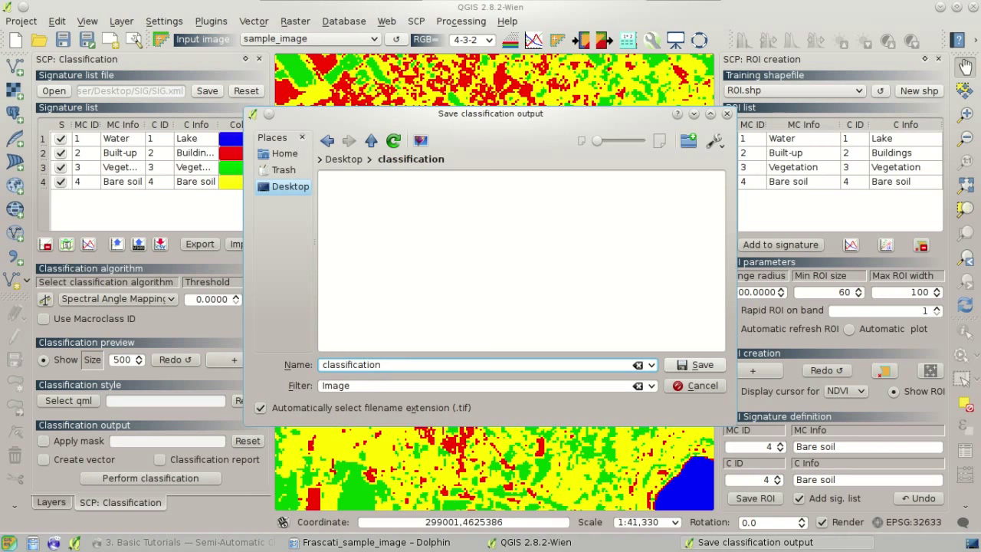
{"action": "type", "text": ".tif"}
{"action": "left_click", "coordinate": [702, 367]}
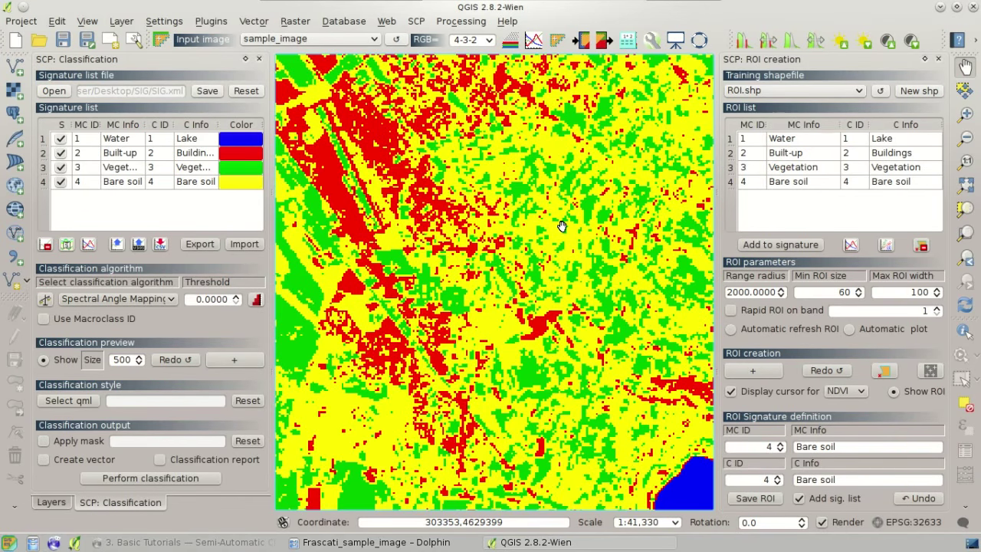
Place the classification.tif layer above Class_temp_group, show its full extent, and hide the temporary preview group
{"action": "left_click", "coordinate": [48, 499]}
{"action": "left_click_drag", "start_coordinate": [141, 112], "coordinate": [183, 91]}
{"action": "right_click", "coordinate": [171, 94]}
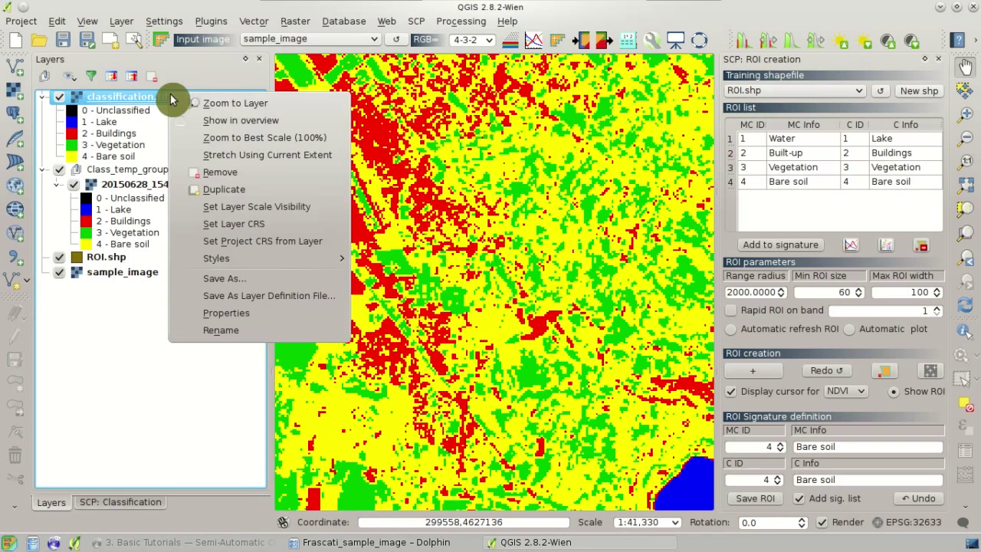
{"action": "left_click", "coordinate": [191, 106]}
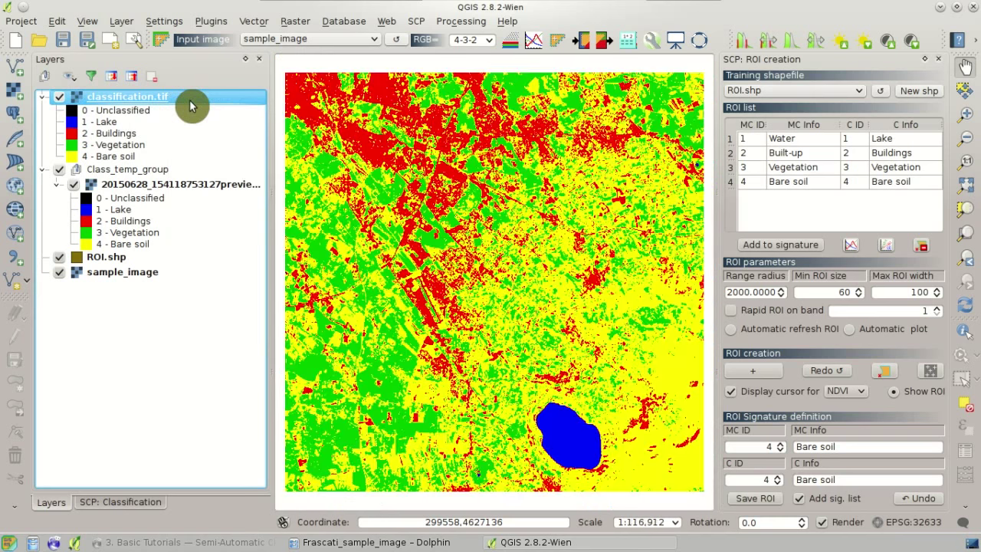
{"action": "left_click", "coordinate": [61, 175]}
Compare classification.tif with the sample image by toggling its visibility at full and closer zoom, ending at the layer's full extent
{"action": "left_click", "coordinate": [57, 99]}
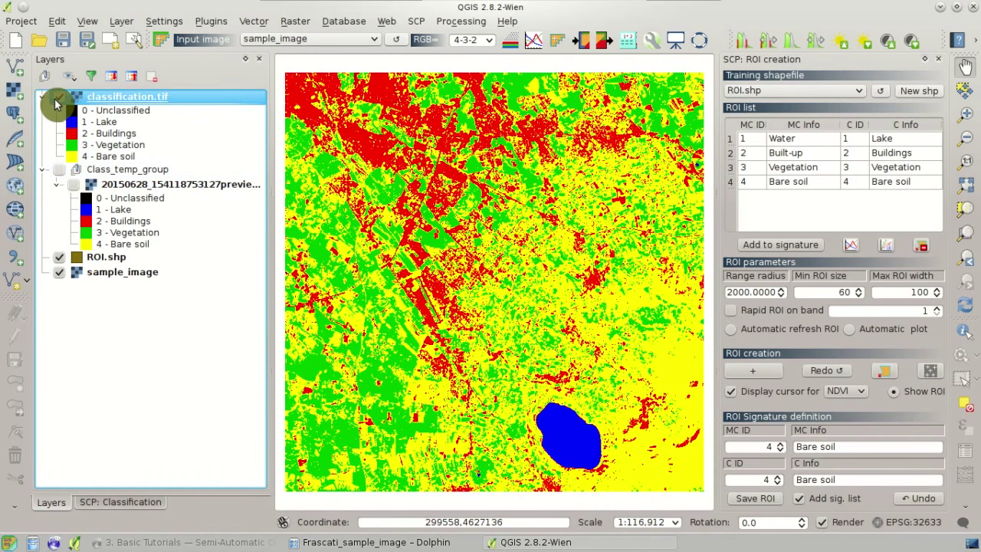
{"action": "left_click", "coordinate": [59, 97]}
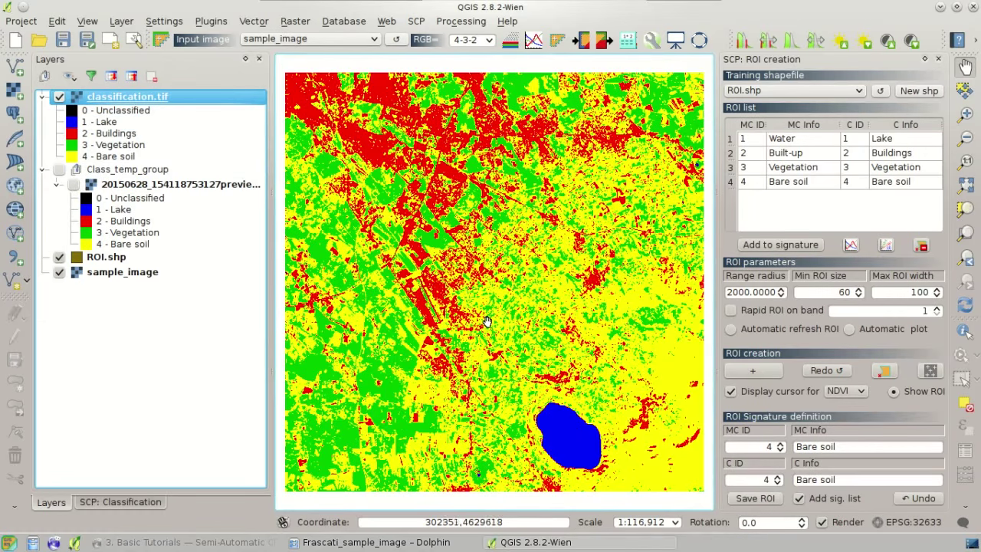
{"action": "scroll", "coordinate": [559, 321], "scroll_direction": "up", "scroll_amount": 2}
{"action": "left_click", "coordinate": [58, 97]}
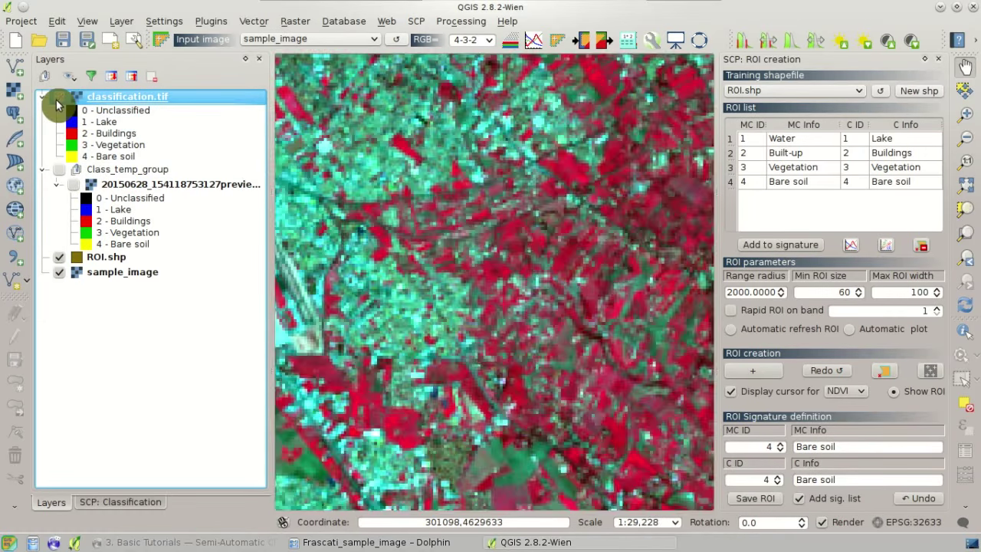
{"action": "left_click", "coordinate": [59, 98]}
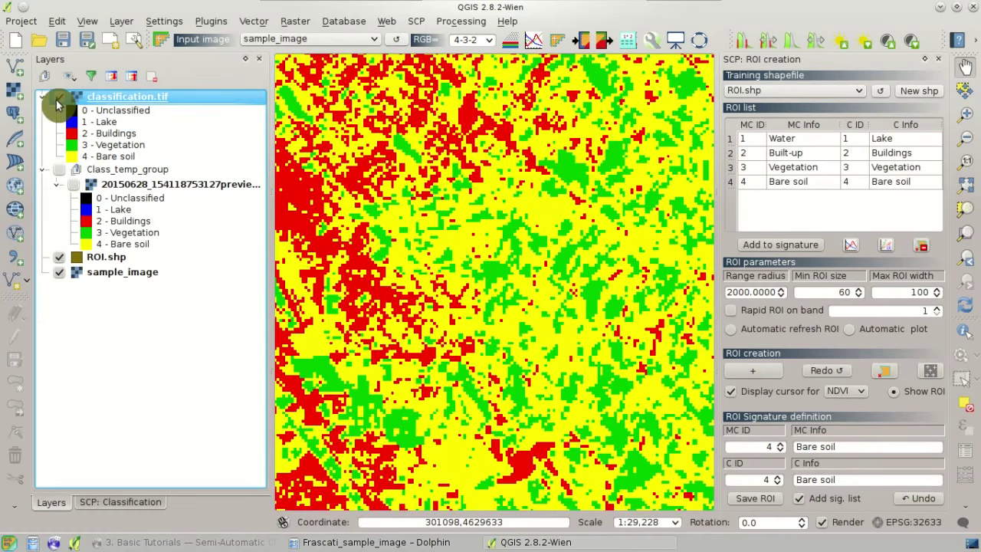
{"action": "left_click", "coordinate": [58, 97]}
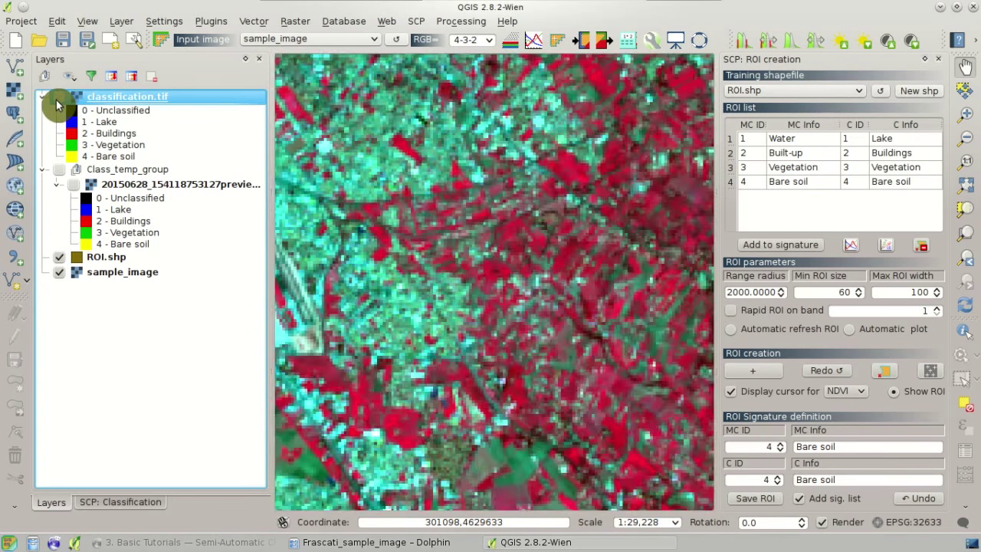
{"action": "left_click", "coordinate": [57, 99]}
{"action": "right_click", "coordinate": [119, 101]}
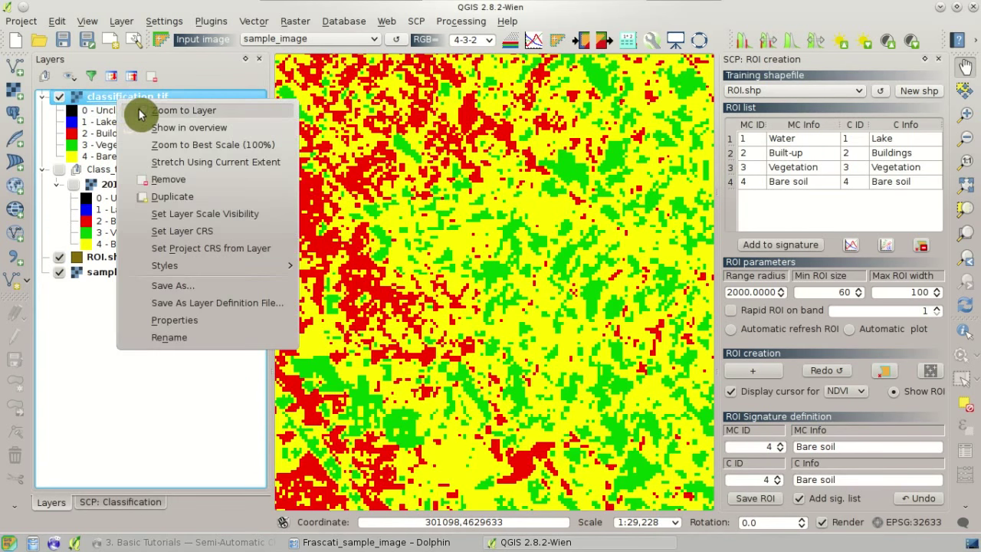
{"action": "left_click", "coordinate": [176, 111]}
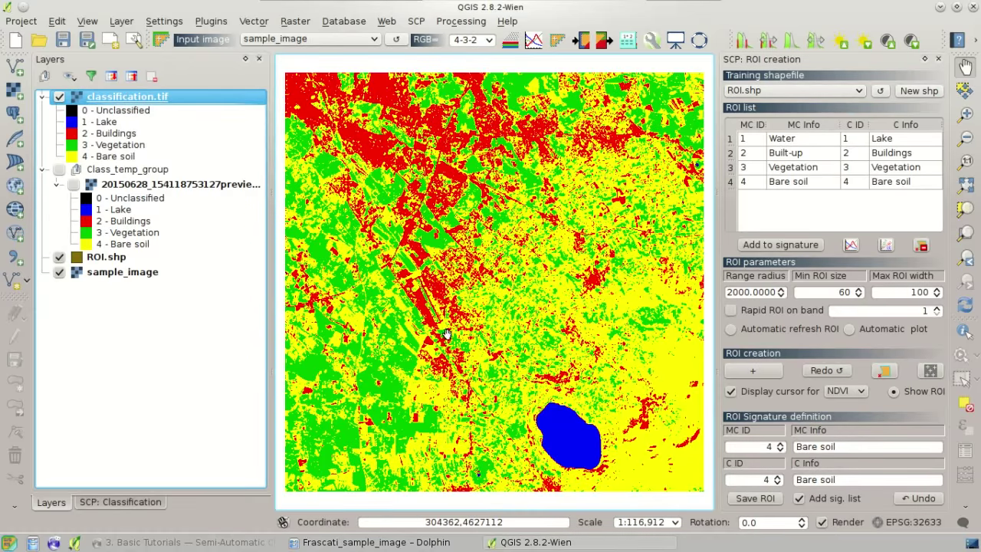
Collapse Class_temp_group and compare classification.tif with sample_image around the central built-up area by toggling the classification's visibility, leaving it shown
{"action": "left_click", "coordinate": [42, 168]}
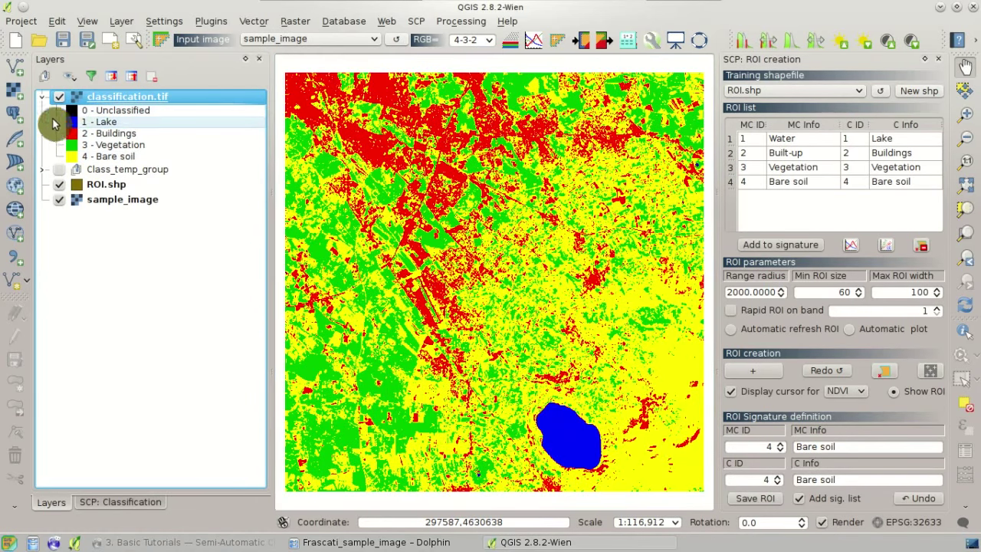
{"action": "left_click", "coordinate": [59, 97]}
{"action": "scroll", "coordinate": [475, 397], "scroll_direction": "up", "scroll_amount": 2}
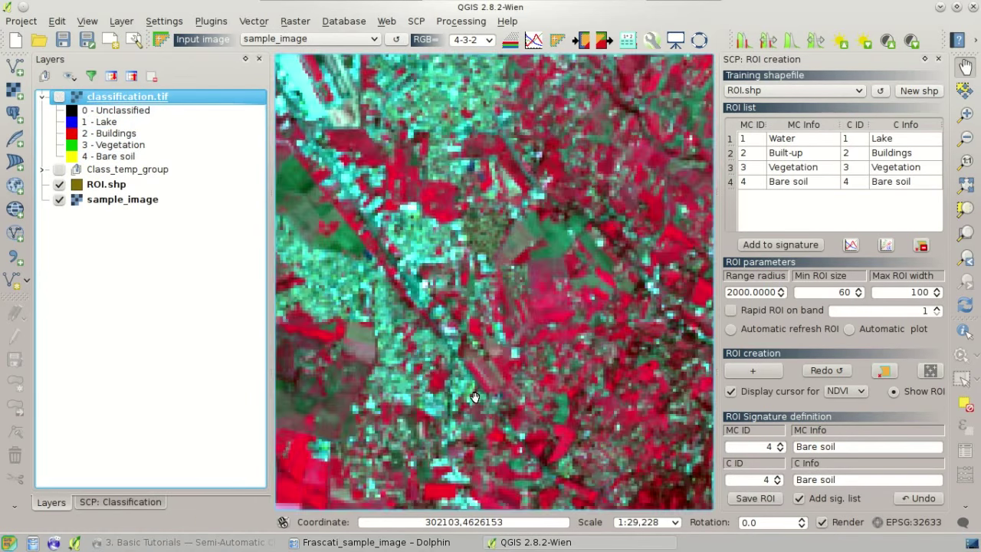
{"action": "left_click", "coordinate": [59, 98]}
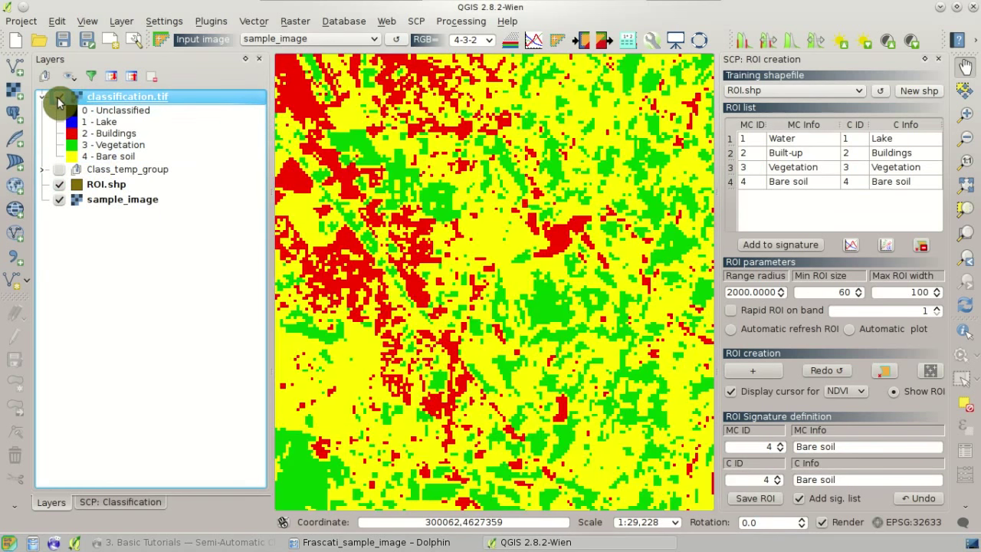
{"action": "left_click", "coordinate": [59, 98]}
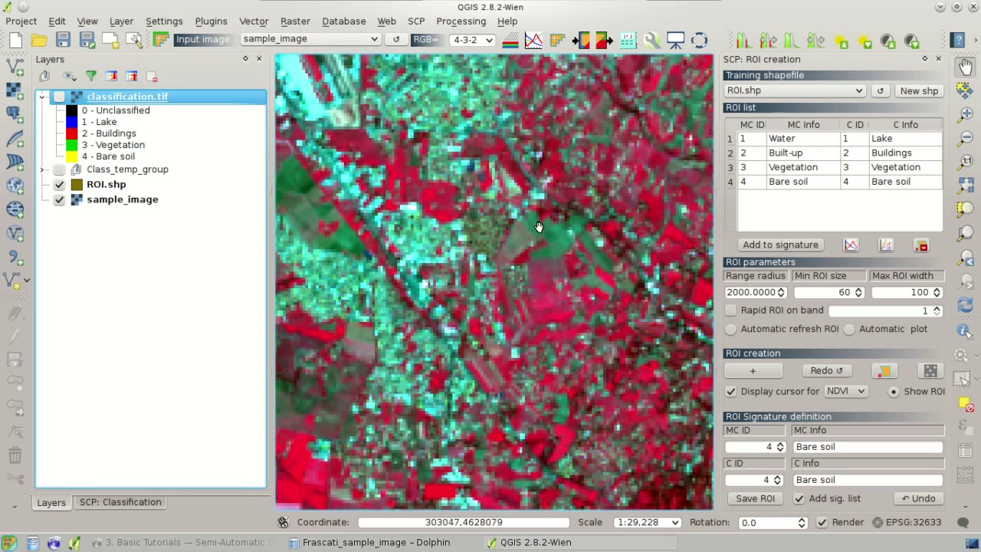
{"action": "left_click", "coordinate": [59, 100]}
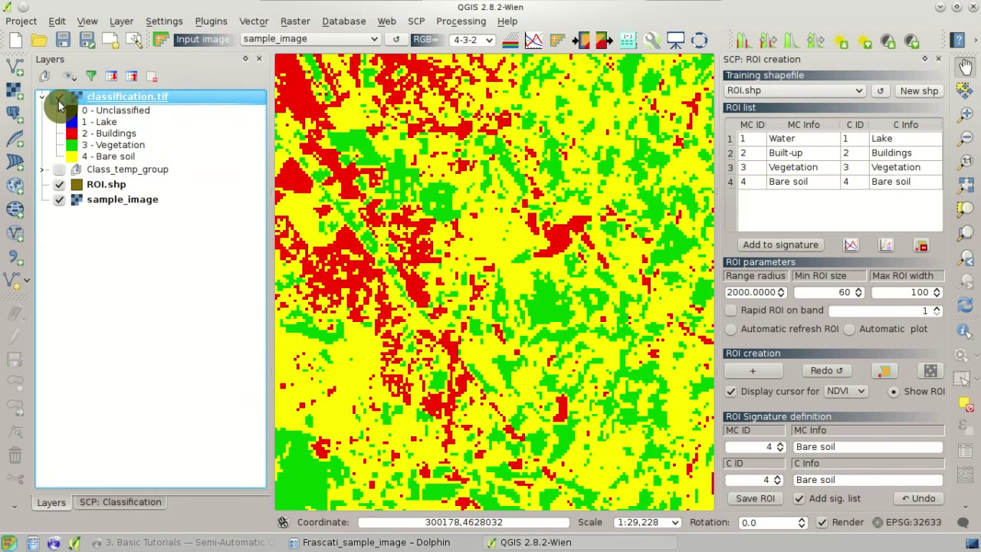
{"action": "left_click", "coordinate": [60, 100]}
{"action": "left_click", "coordinate": [60, 100]}
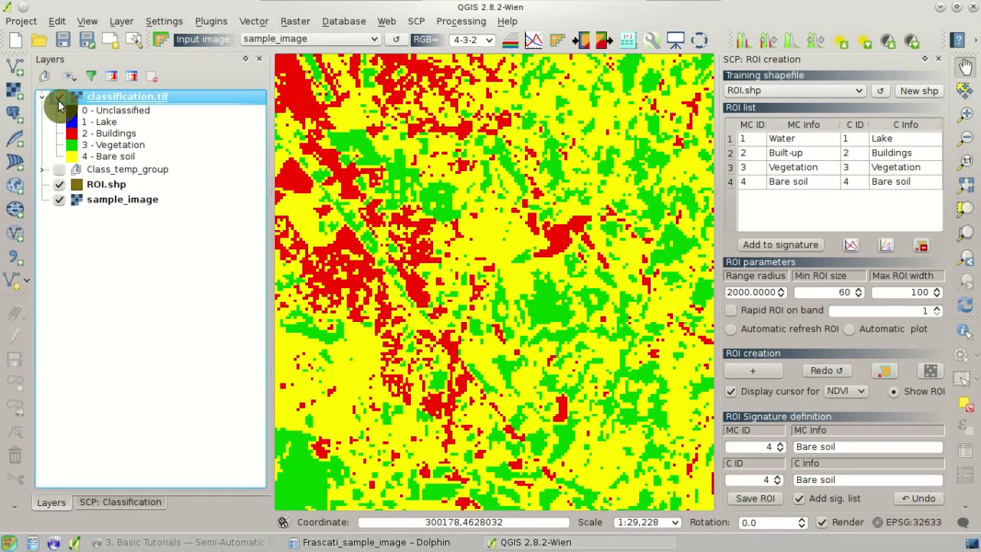